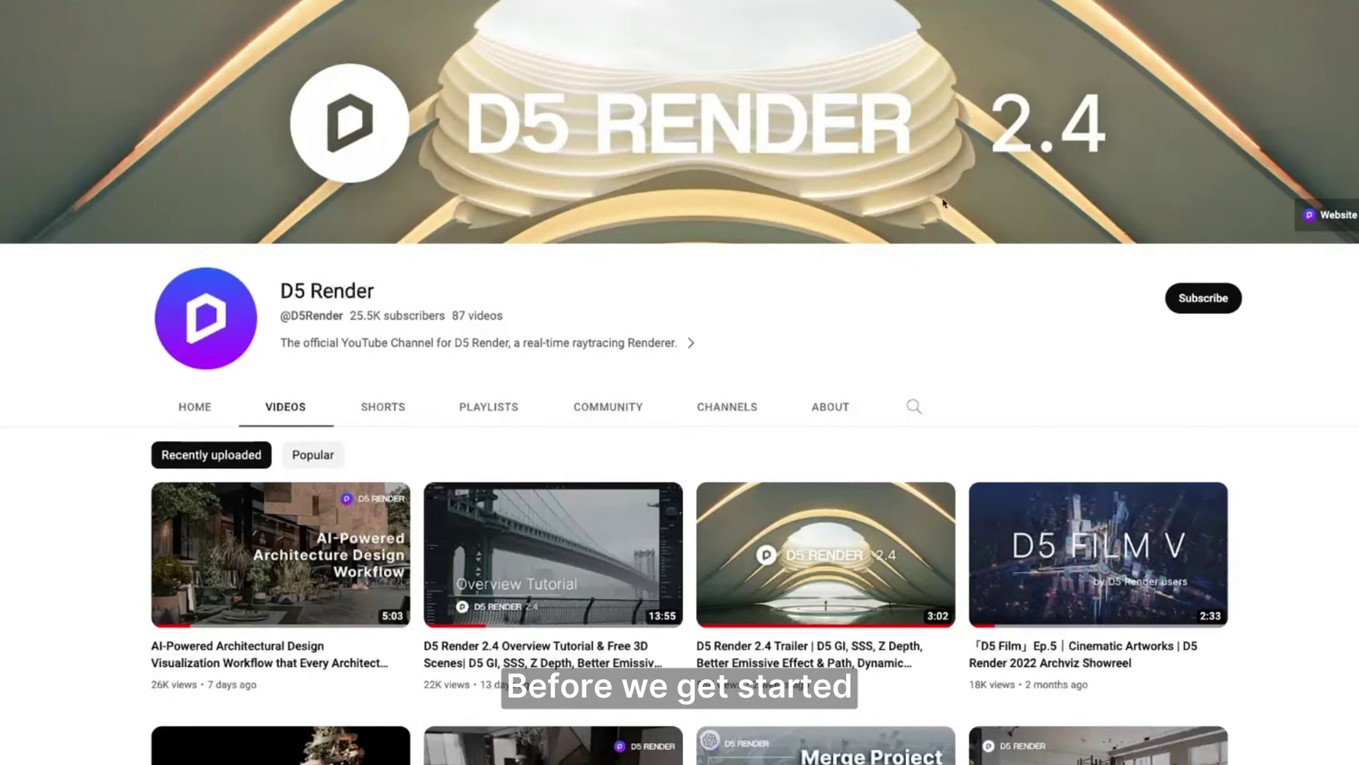
# Step: Hit Subscribe on the D5 Render YouTube channel page
pyautogui.click(1195, 301)
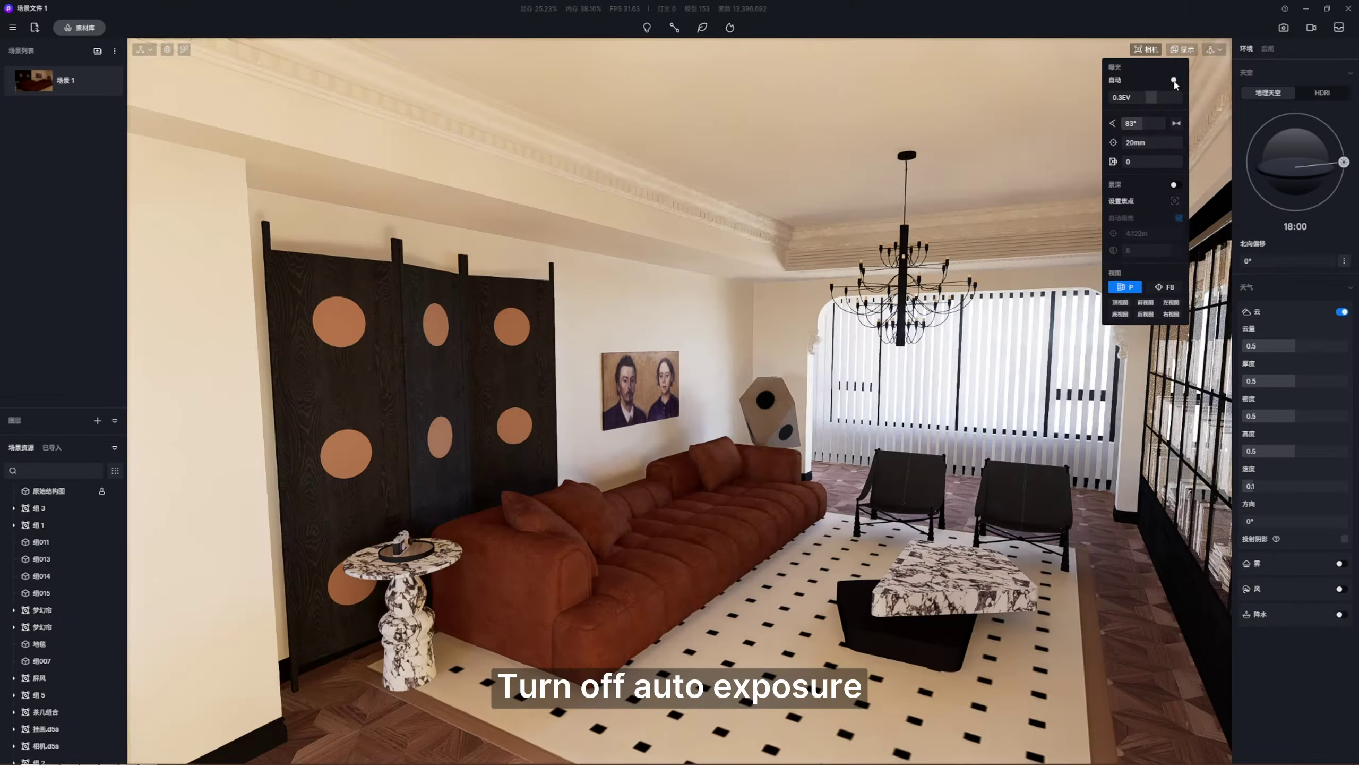
# Step: Turn off auto exposure and light the sky with the 纯白 (pure white) HDRI preset
pyautogui.click(1174, 80)
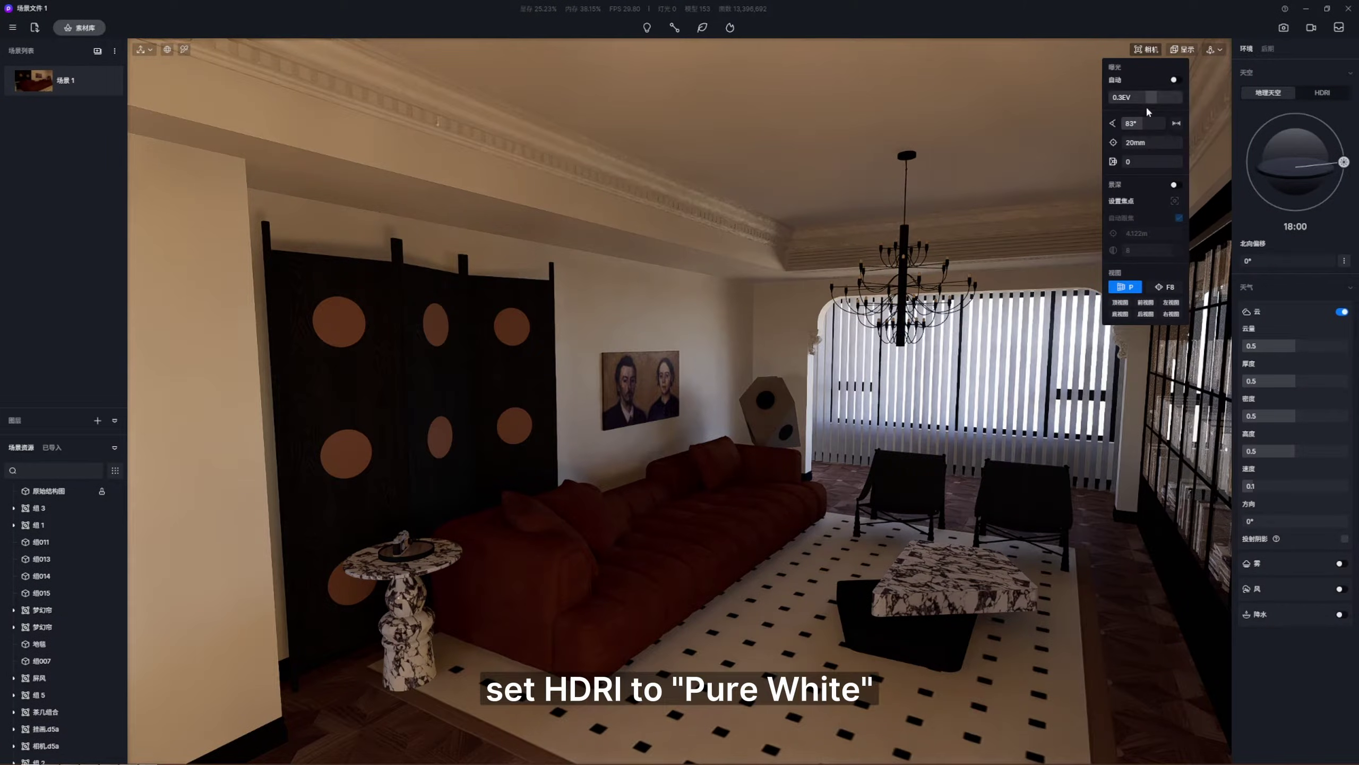
pyautogui.click(1320, 92)
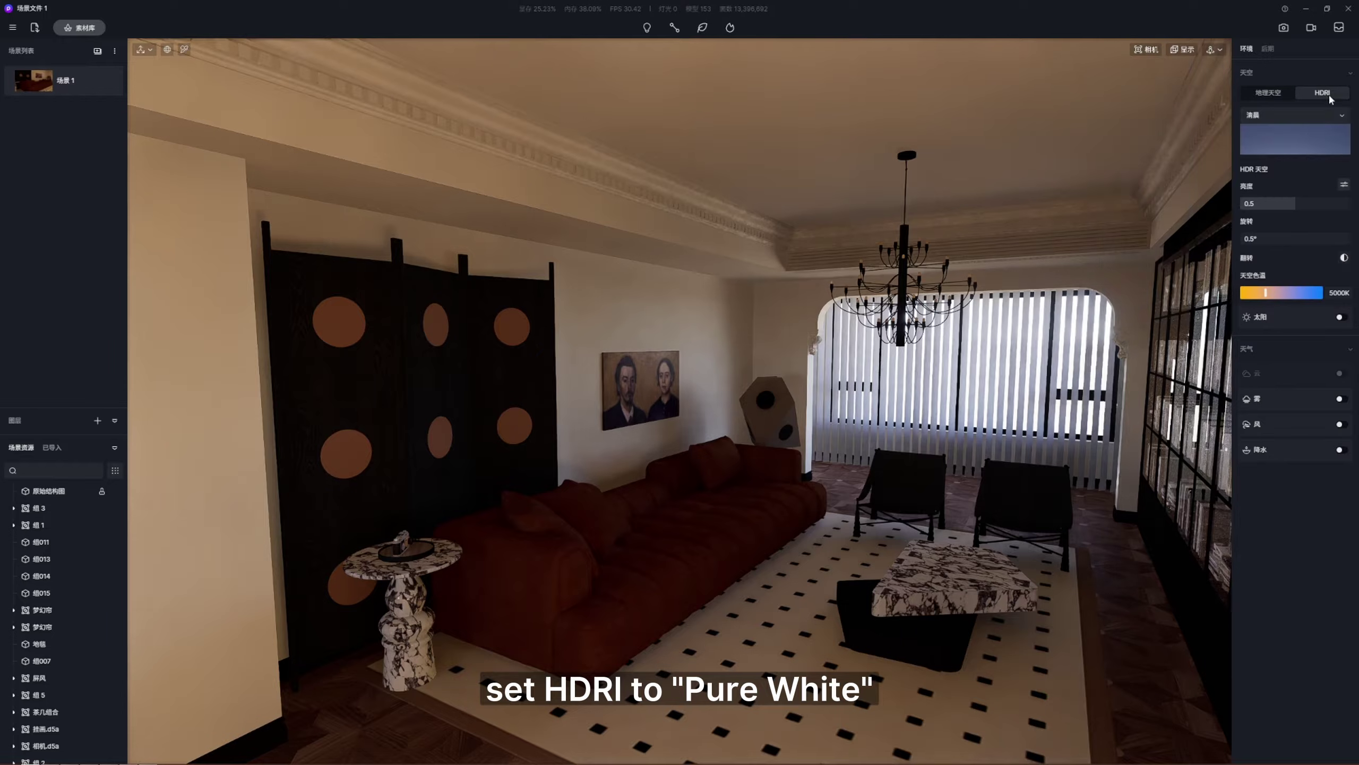
pyautogui.click(1286, 204)
pyautogui.click(1298, 393)
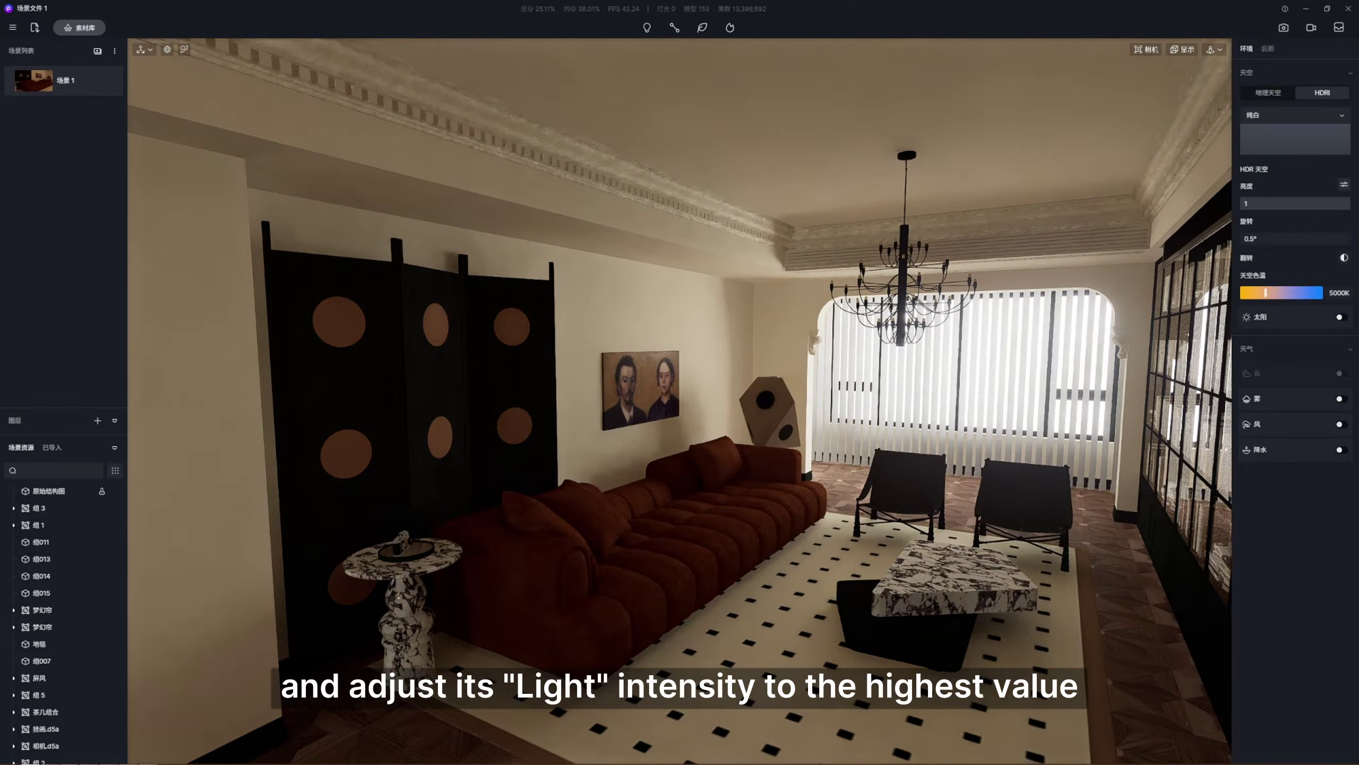
# Step: Save the current view as a new scene, then move the camera toward the window
pyautogui.click(96, 54)
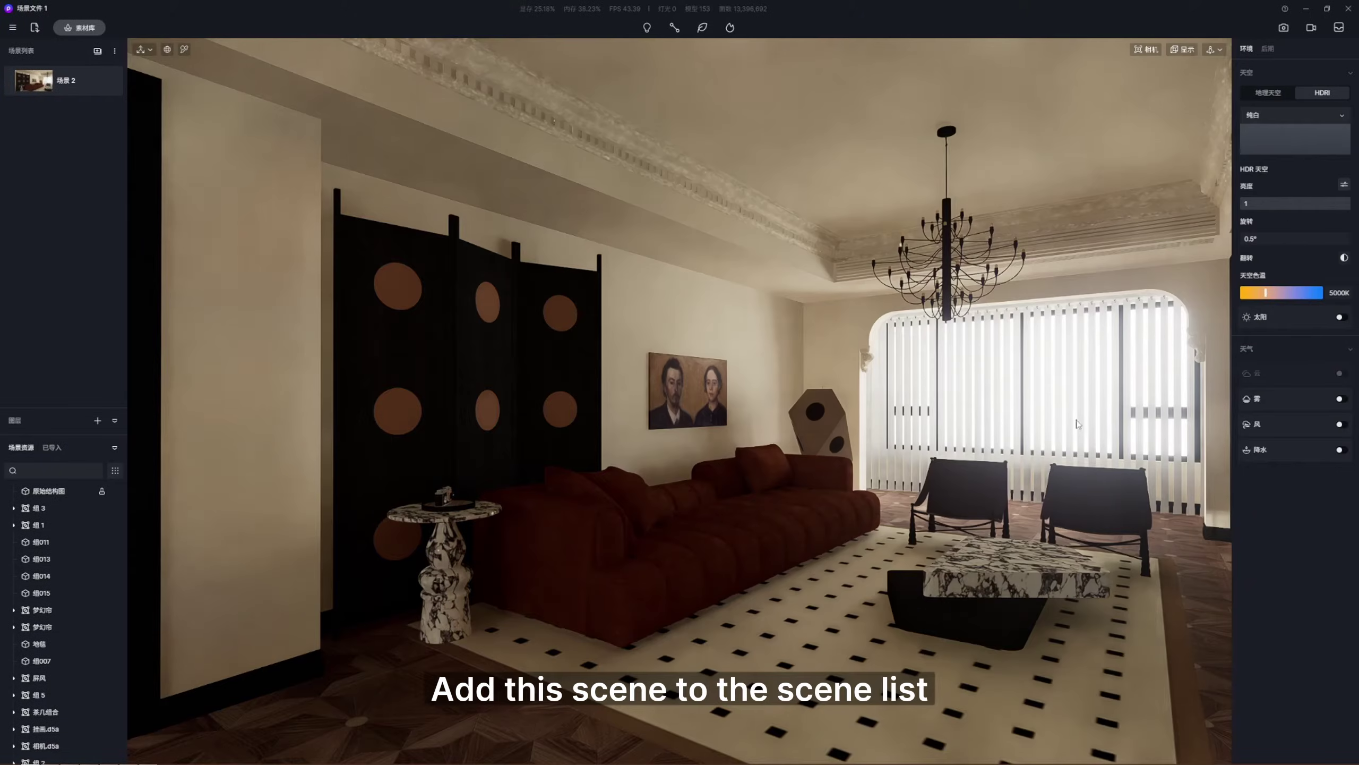
pyautogui.press('w')
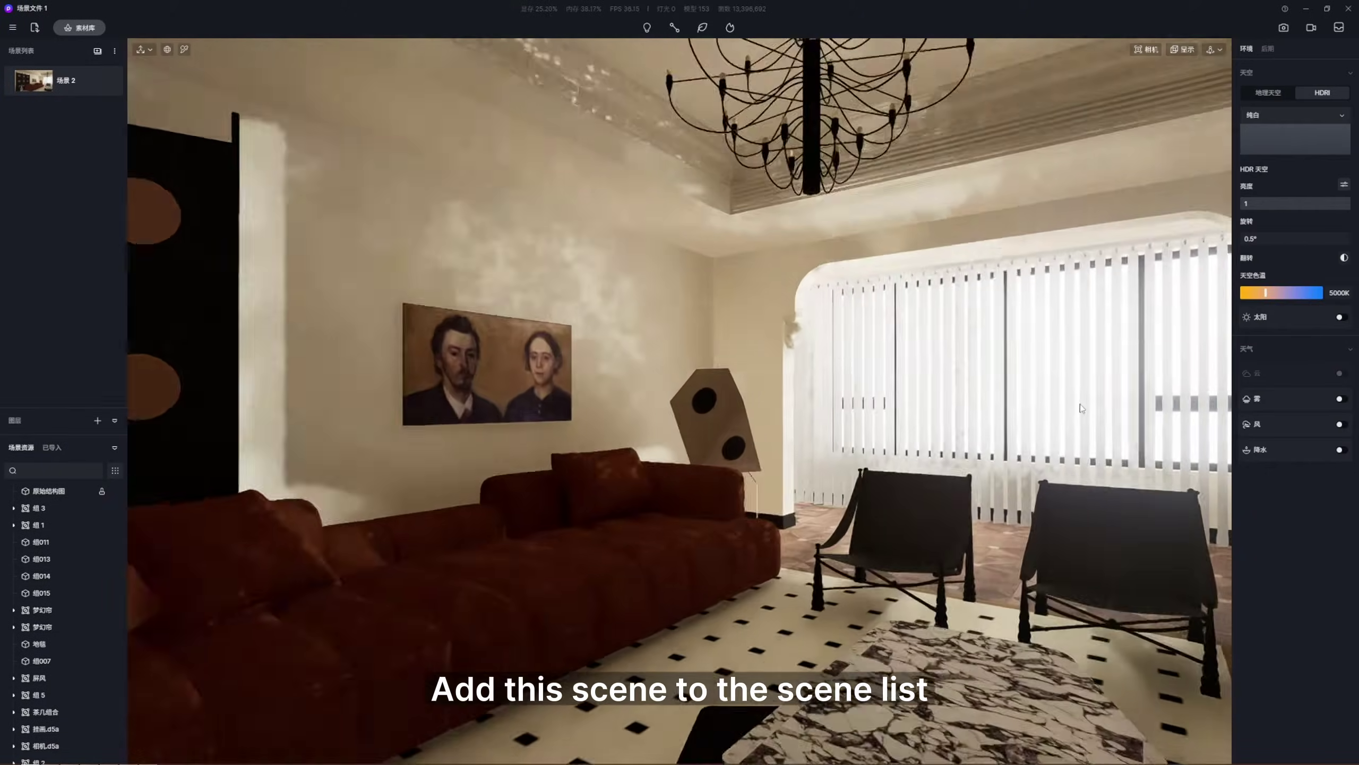
pyautogui.moveTo(1080, 403); pyautogui.dragTo(681, 458, button='right')
# Step: Set the window glass base colour to pure white
pyautogui.click(925, 399)
pyautogui.moveTo(928, 398); pyautogui.dragTo(814, 439, button='right')
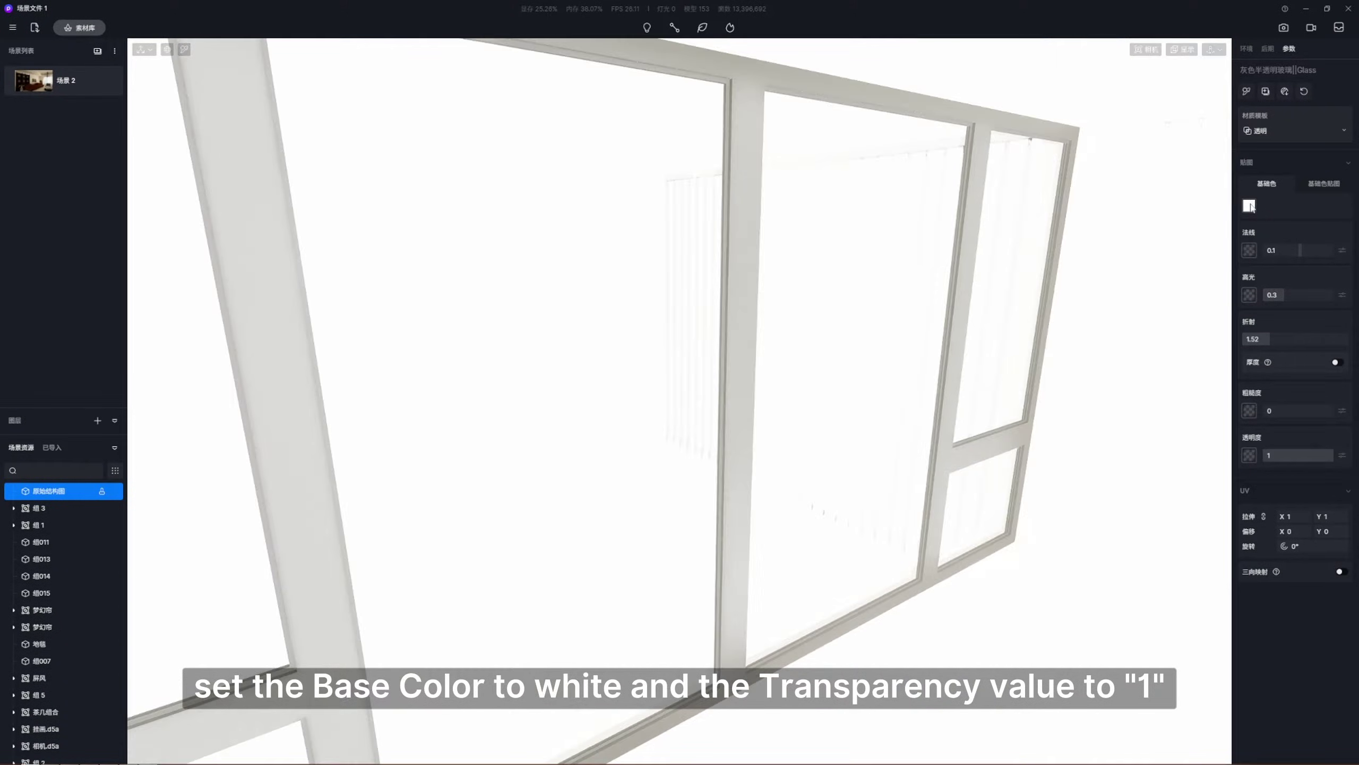
pyautogui.click(1249, 206)
pyautogui.moveTo(1229, 253); pyautogui.dragTo(1226, 219)
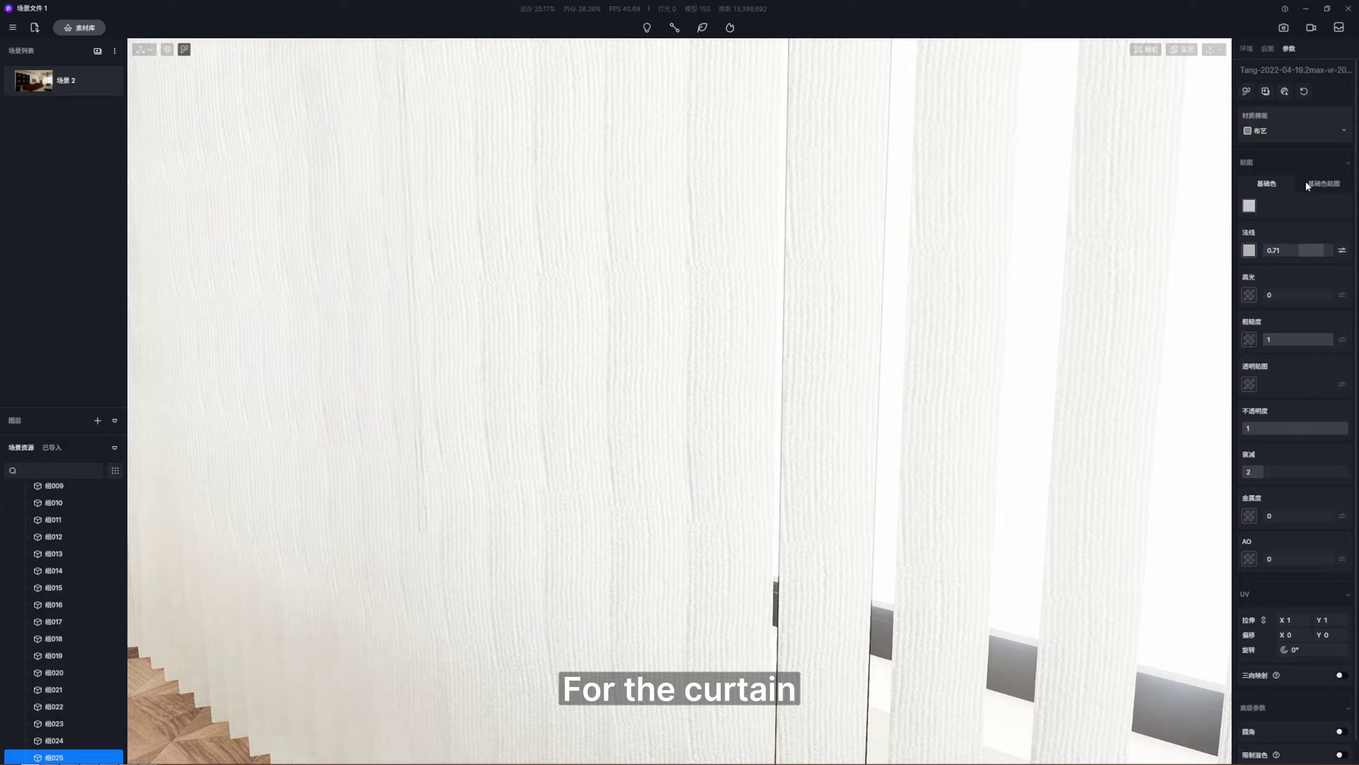
# Step: Switch the curtain to the 树叶 template and load 纱窗透明.jpg from 04-布艺 as its opacity map
pyautogui.click(1277, 132)
pyautogui.click(1295, 411)
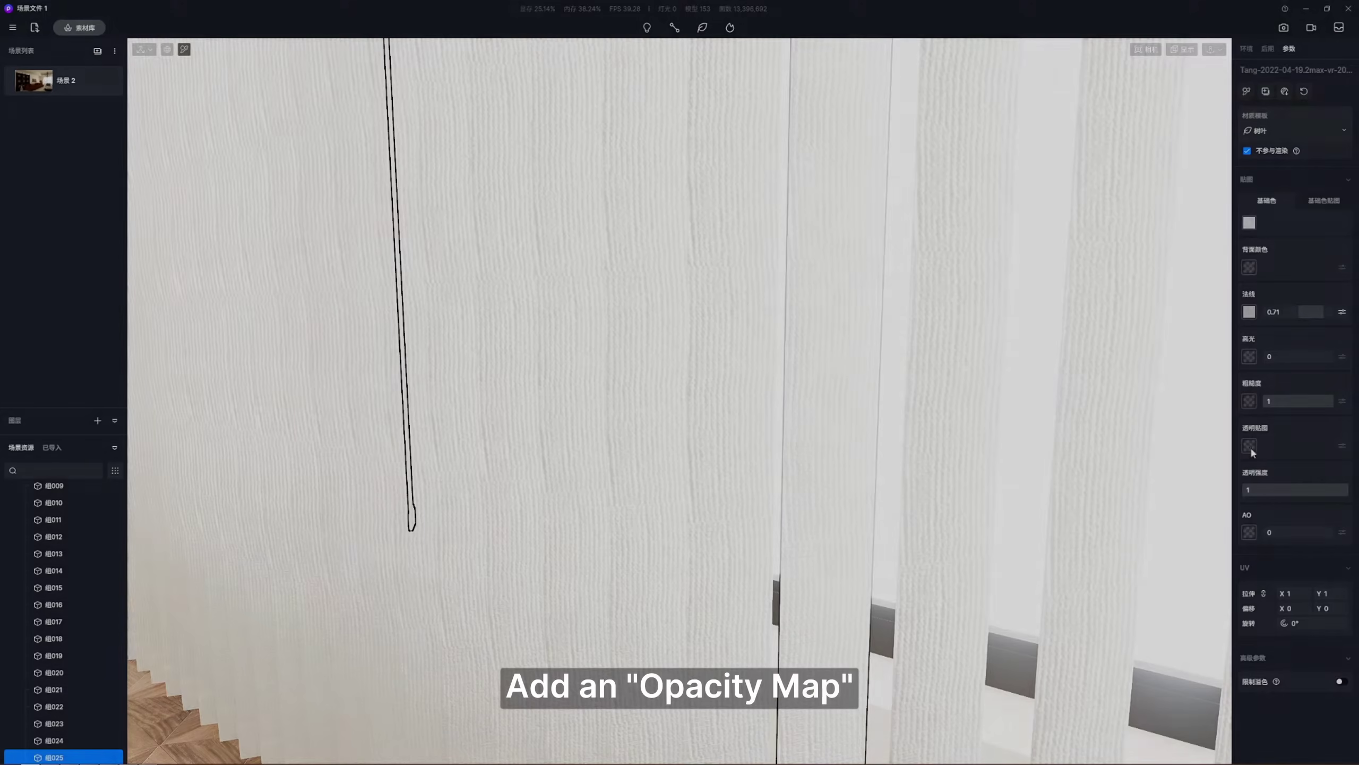
pyautogui.click(1250, 446)
pyautogui.click(402, 304)
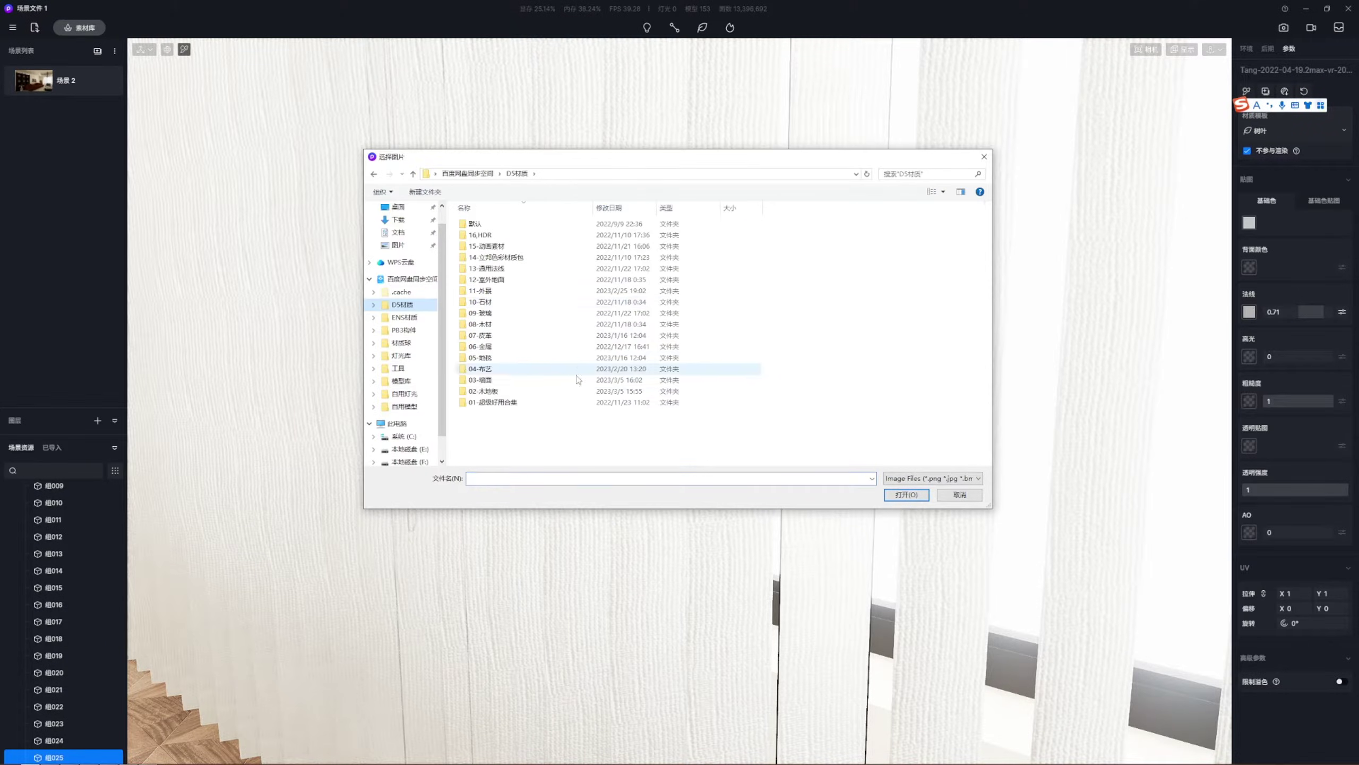
pyautogui.doubleClick(536, 373)
pyautogui.doubleClick(664, 320)
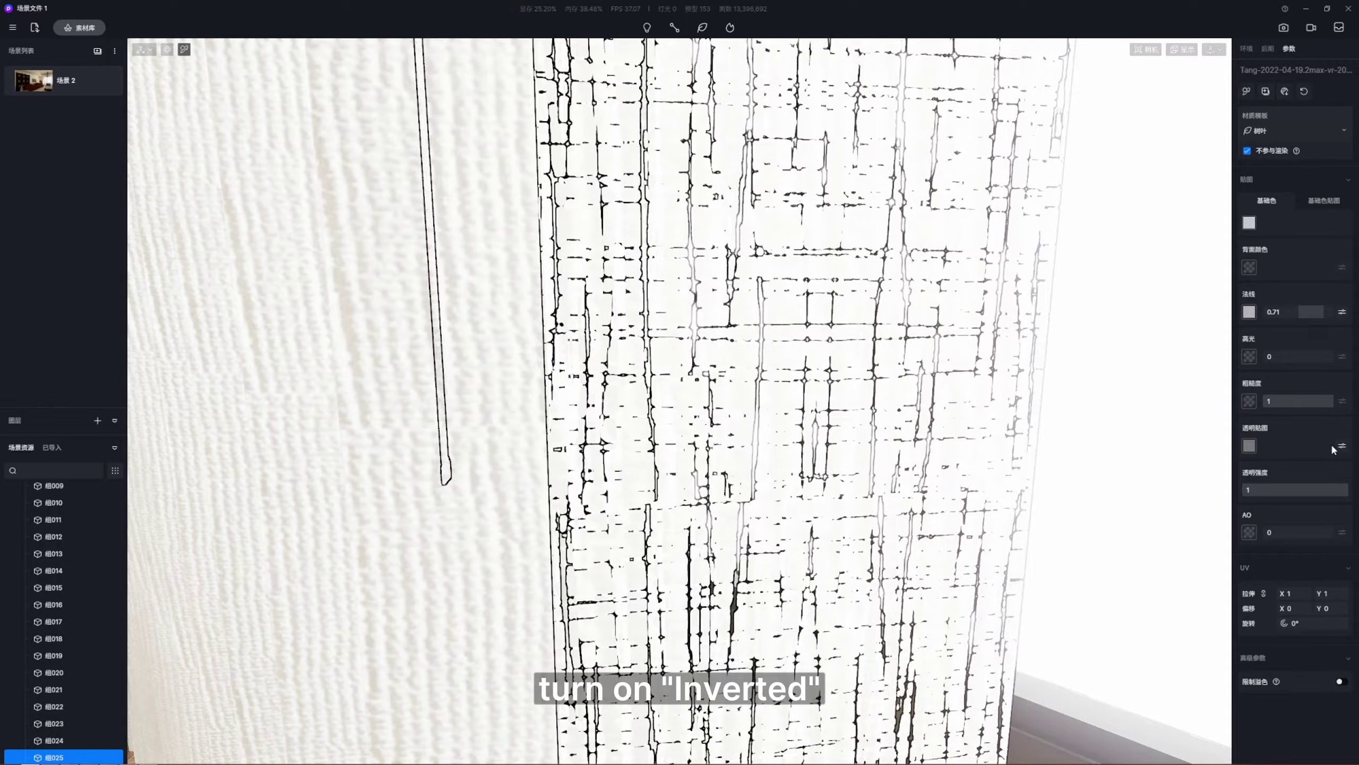
# Step: Invert the curtain opacity map, tile it at 10, and apply it to another curtain panel
pyautogui.click(1341, 446)
pyautogui.click(1343, 518)
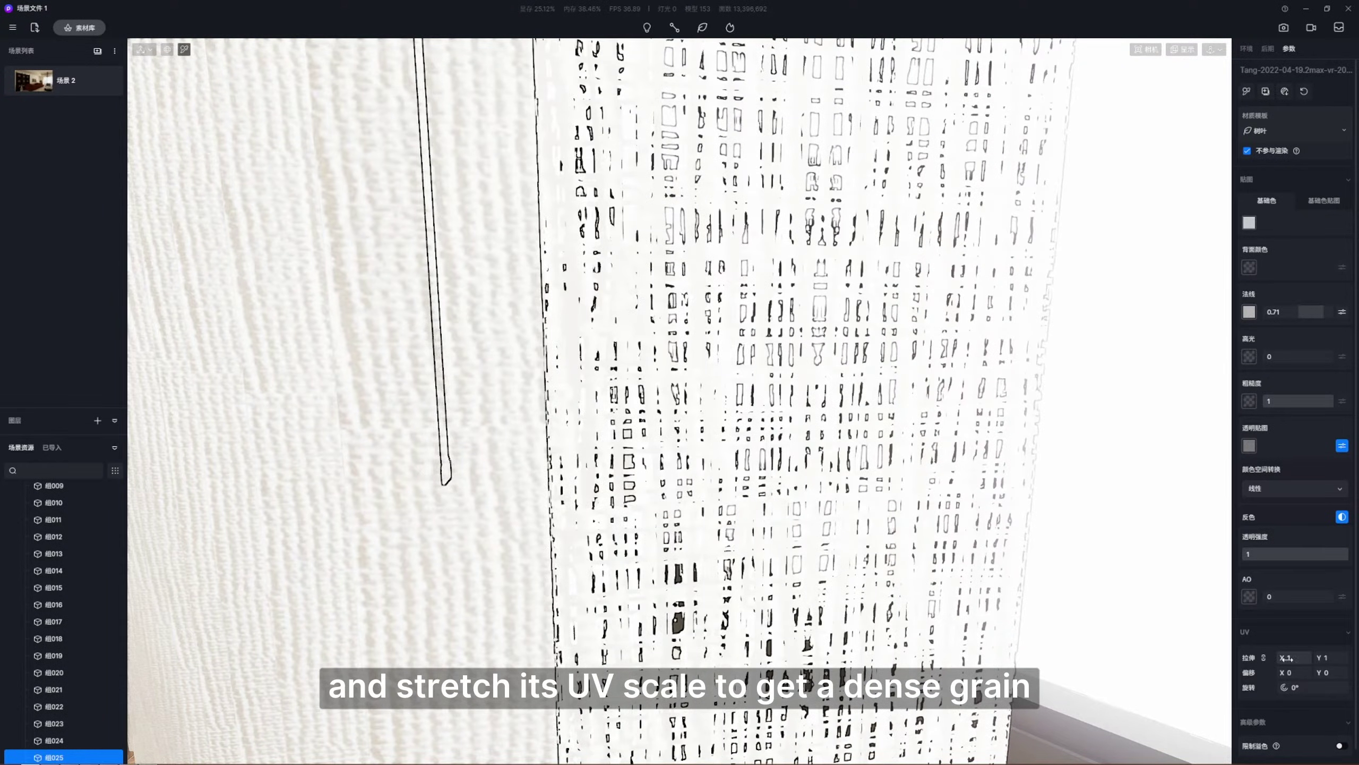
pyautogui.write('0')
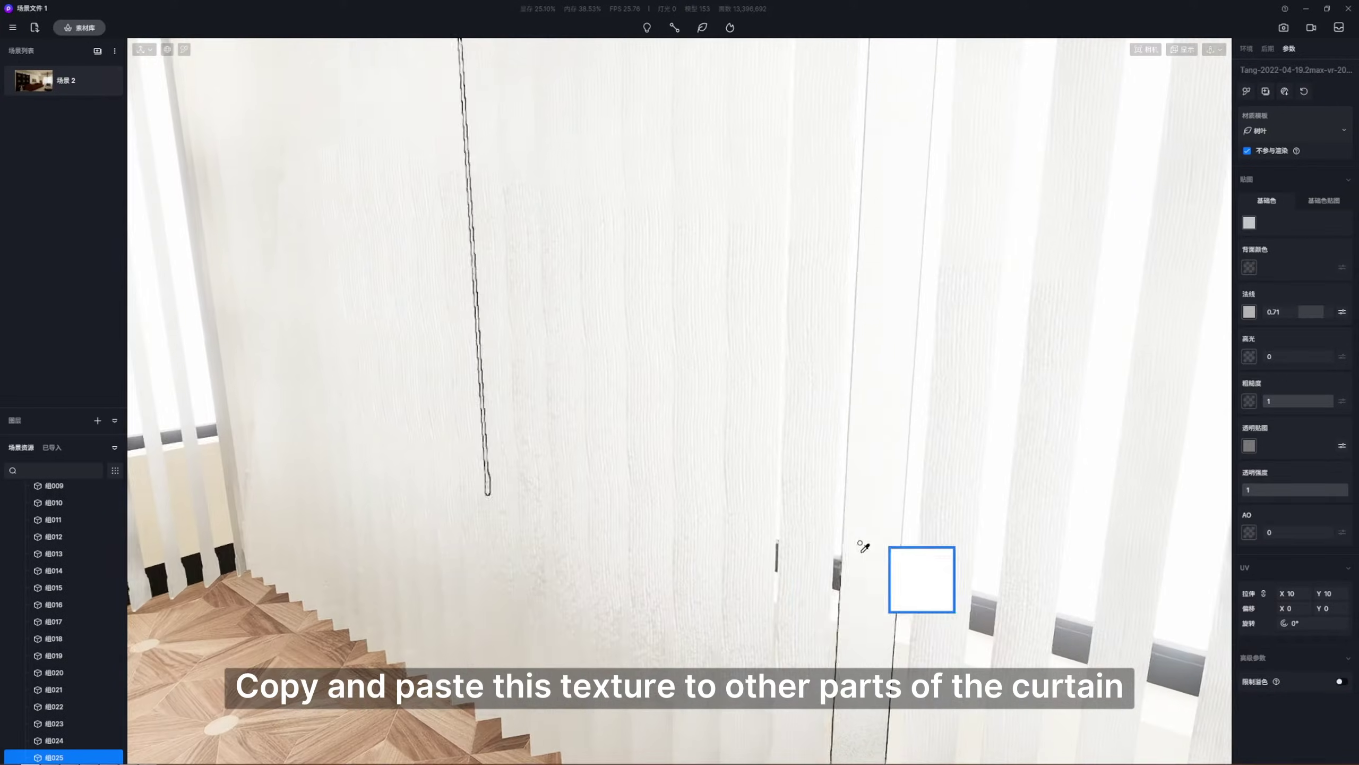
pyautogui.scroll(-5, 863, 547)
pyautogui.click(793, 510)
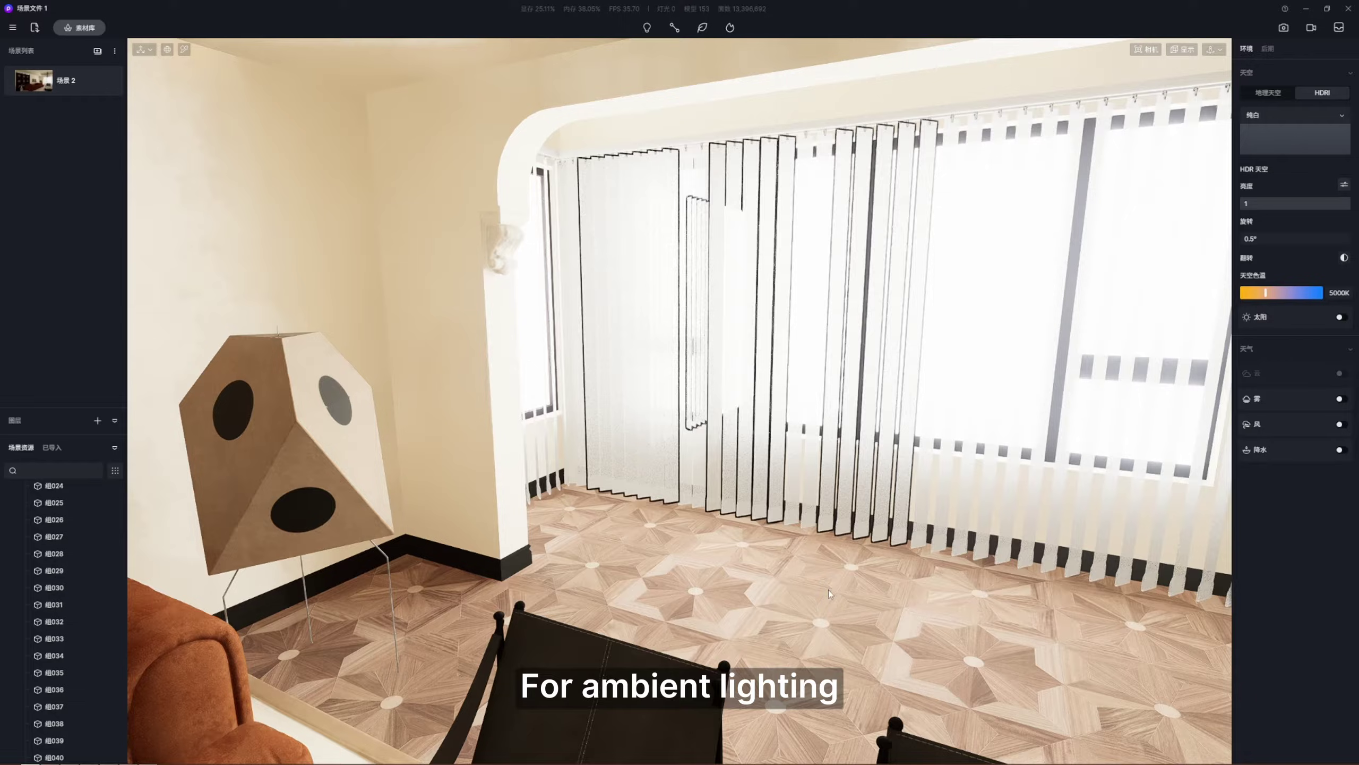
# Step: Place an upright area light sized 2541×1578 with locked proportions
pyautogui.click(831, 594)
pyautogui.moveTo(885, 526)
pyautogui.mouseDown()
pyautogui.moveTo(881, 458)
pyautogui.moveTo(877, 514)
pyautogui.mouseUp()
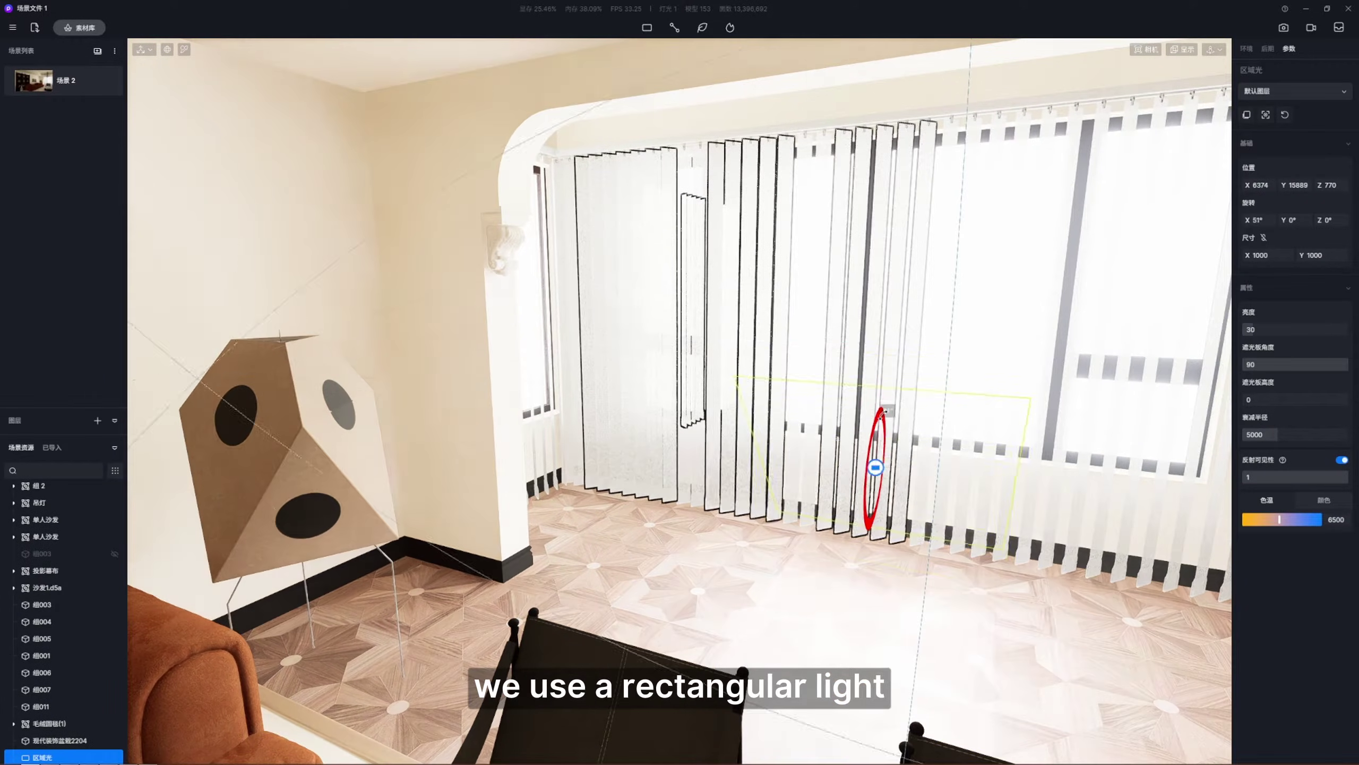
pyautogui.moveTo(956, 422); pyautogui.dragTo(865, 430, button='right')
pyautogui.scroll(-3, 869, 315)
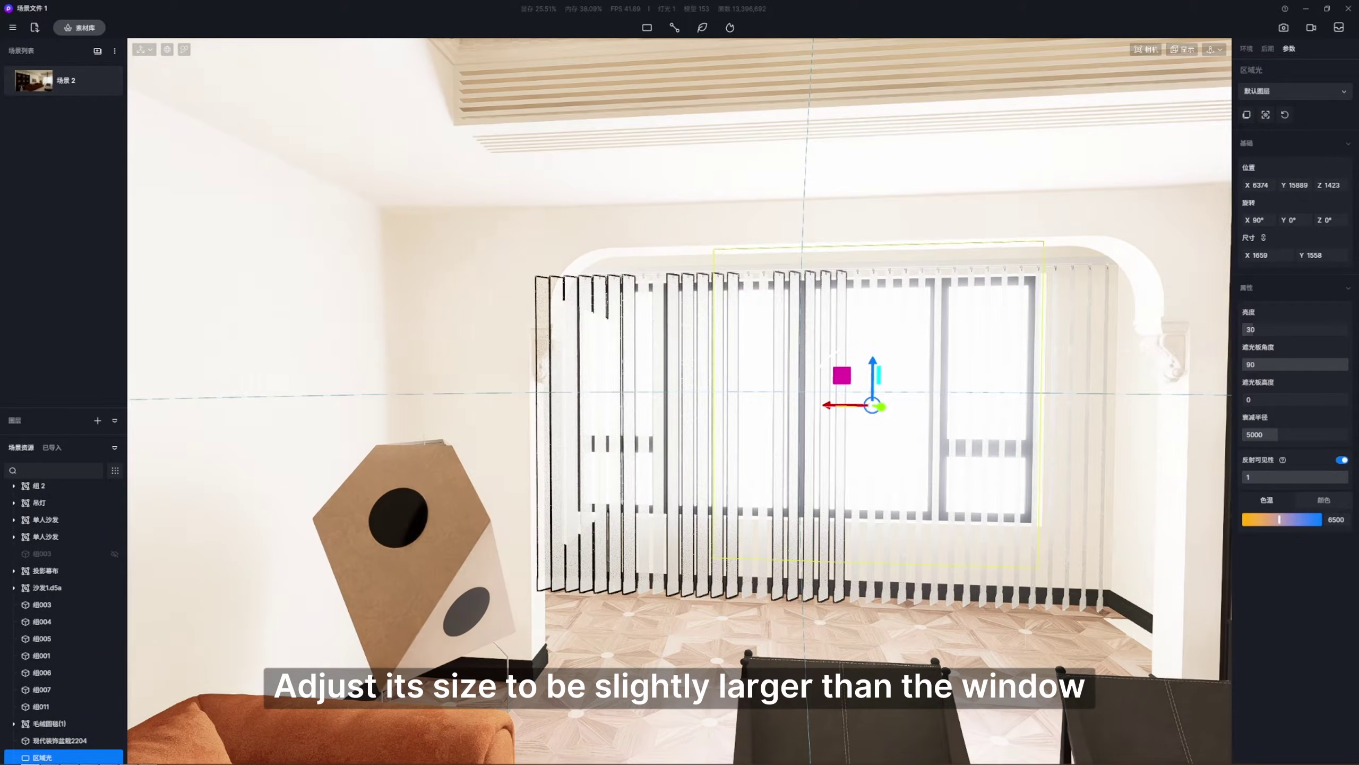
pyautogui.click(1264, 237)
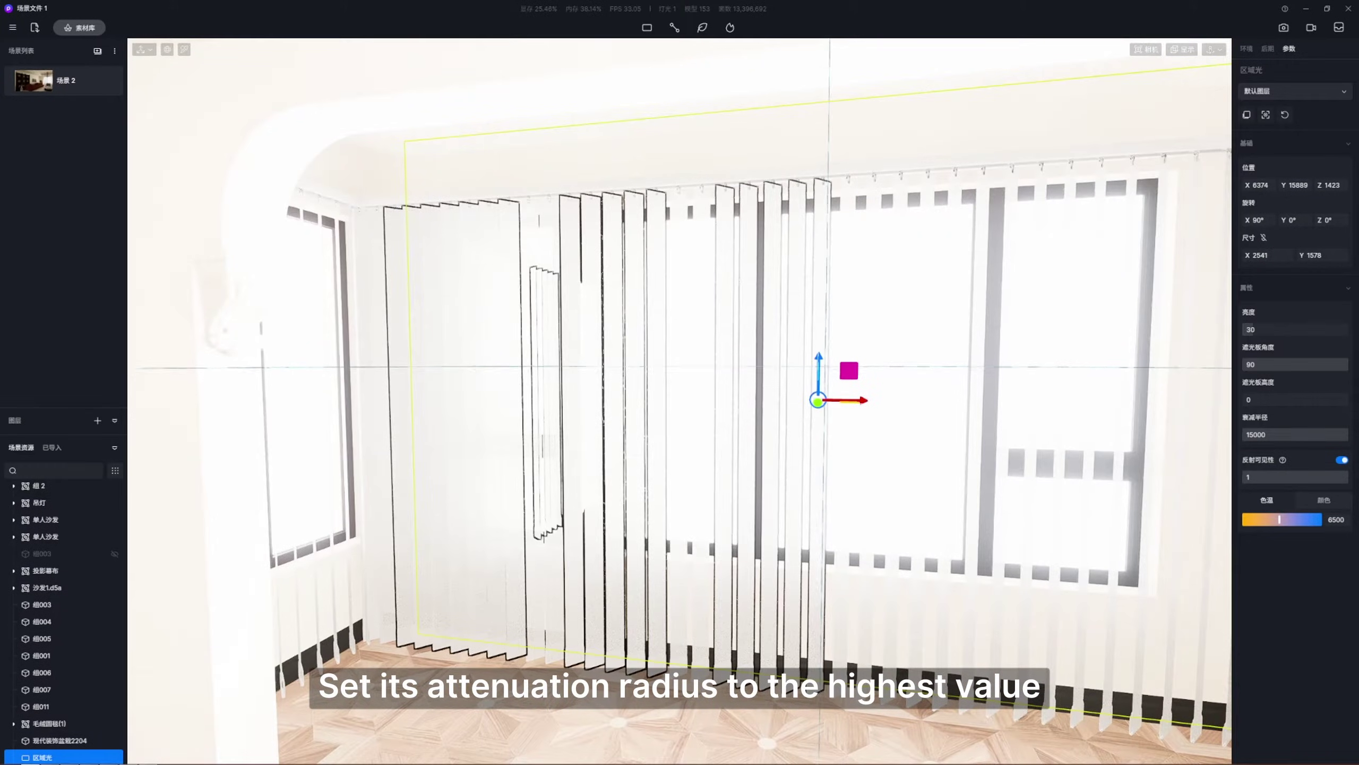
# Step: Slide the area light along its axis up to the window and deselect it
pyautogui.moveTo(375, 437); pyautogui.dragTo(265, 437, button='right')
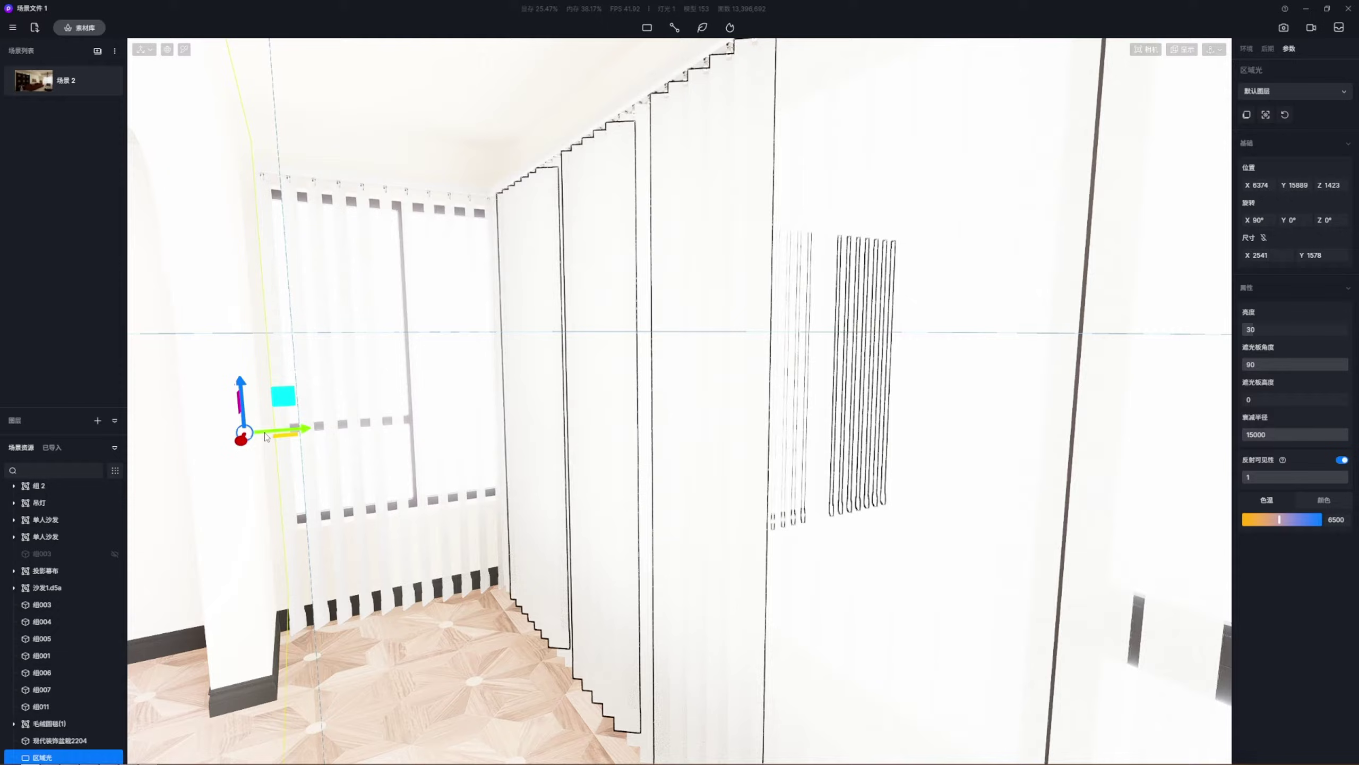
pyautogui.moveTo(309, 433); pyautogui.dragTo(760, 399)
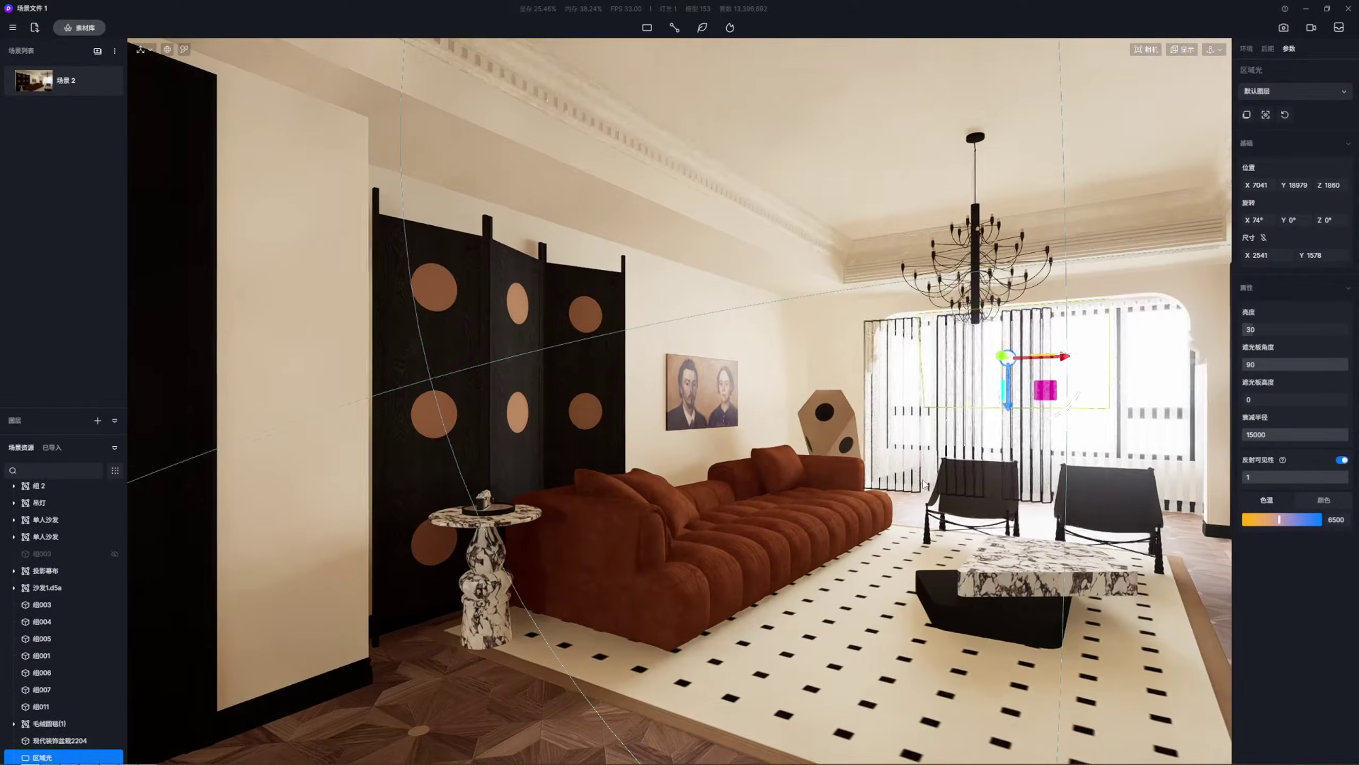
pyautogui.press('Escape')
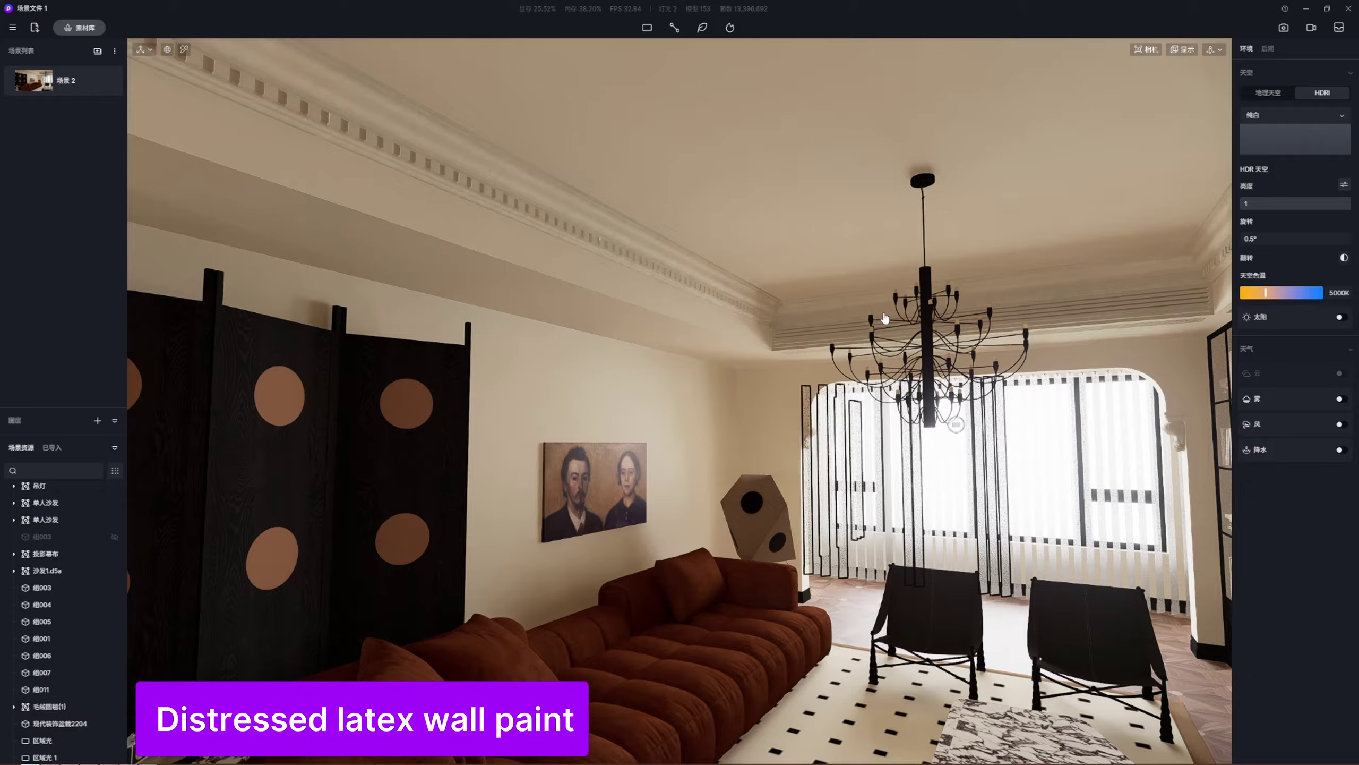
# Step: Load a 03-墙面 wall texture onto the ceiling and scale it to a larger pattern
pyautogui.click(892, 323)
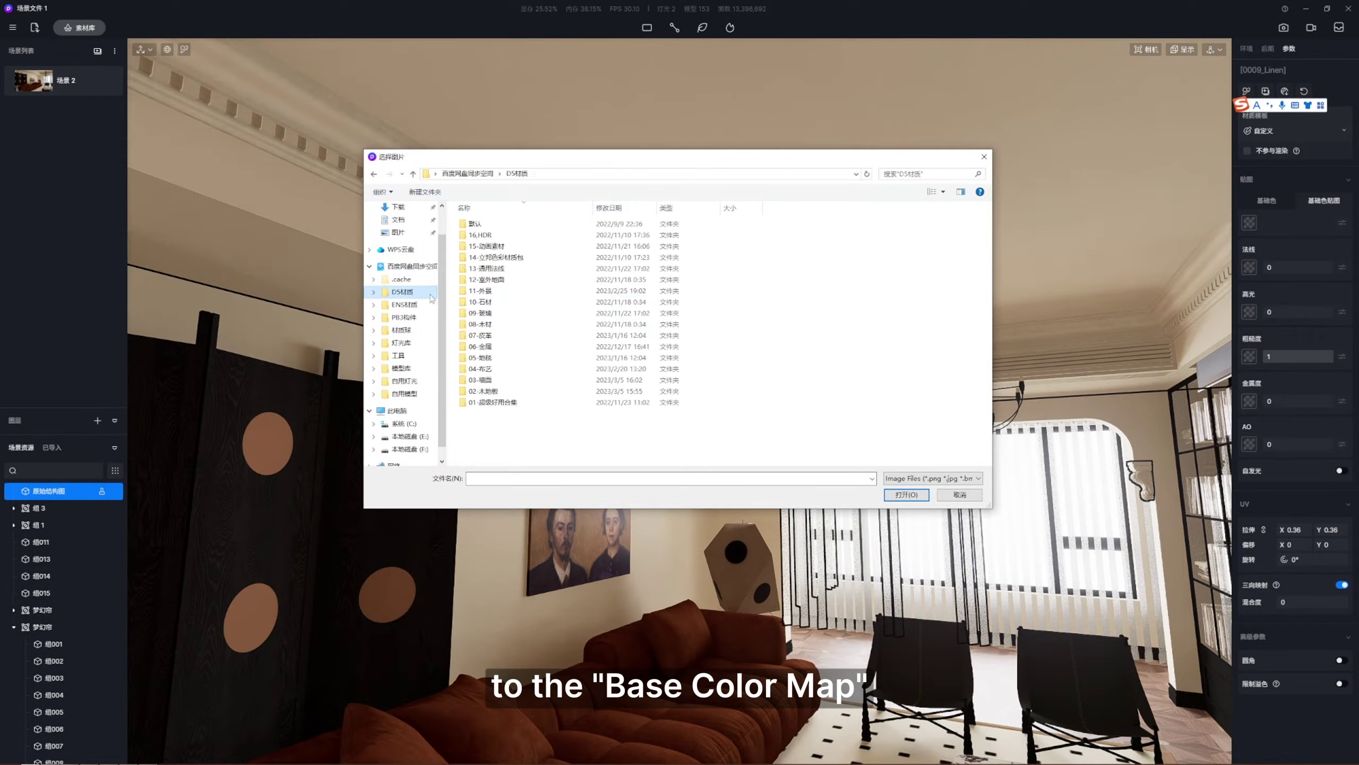
pyautogui.doubleClick(514, 380)
pyautogui.doubleClick(650, 299)
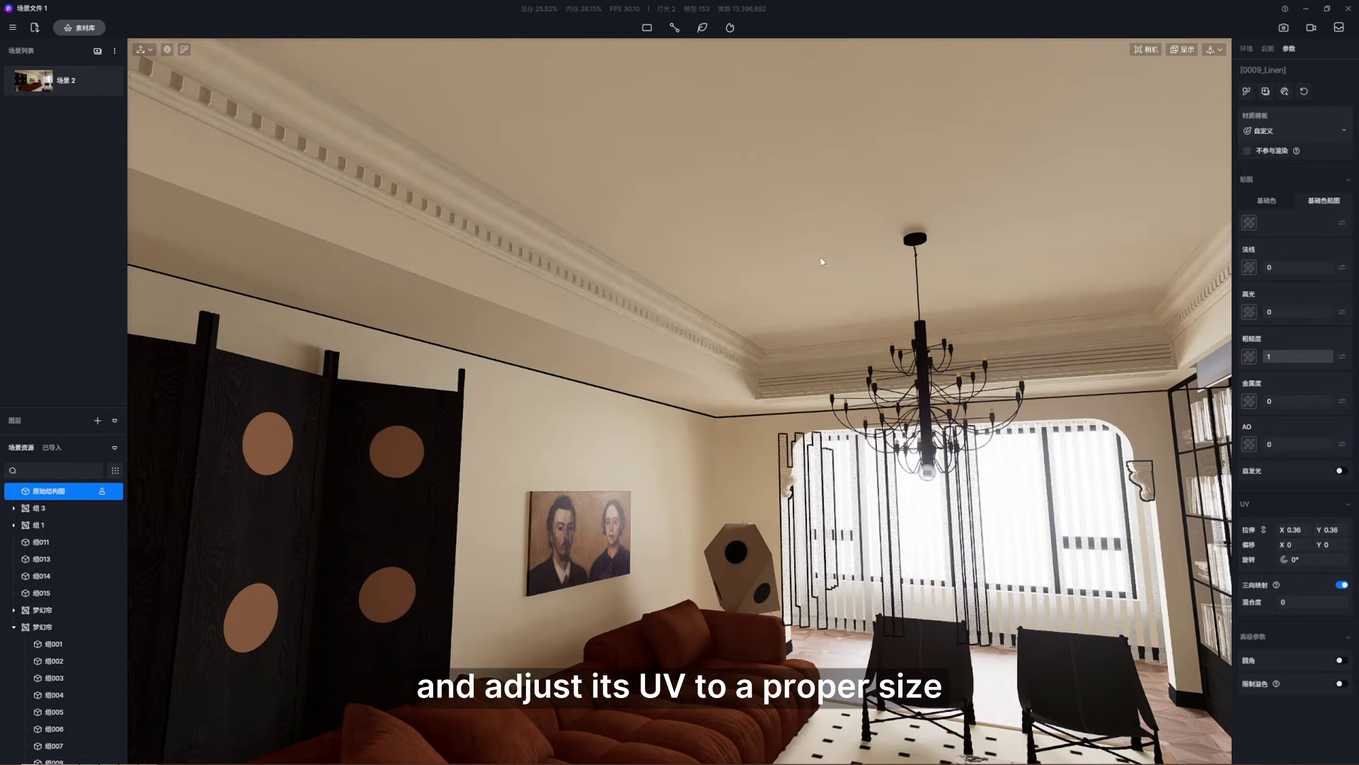
pyautogui.press('a')
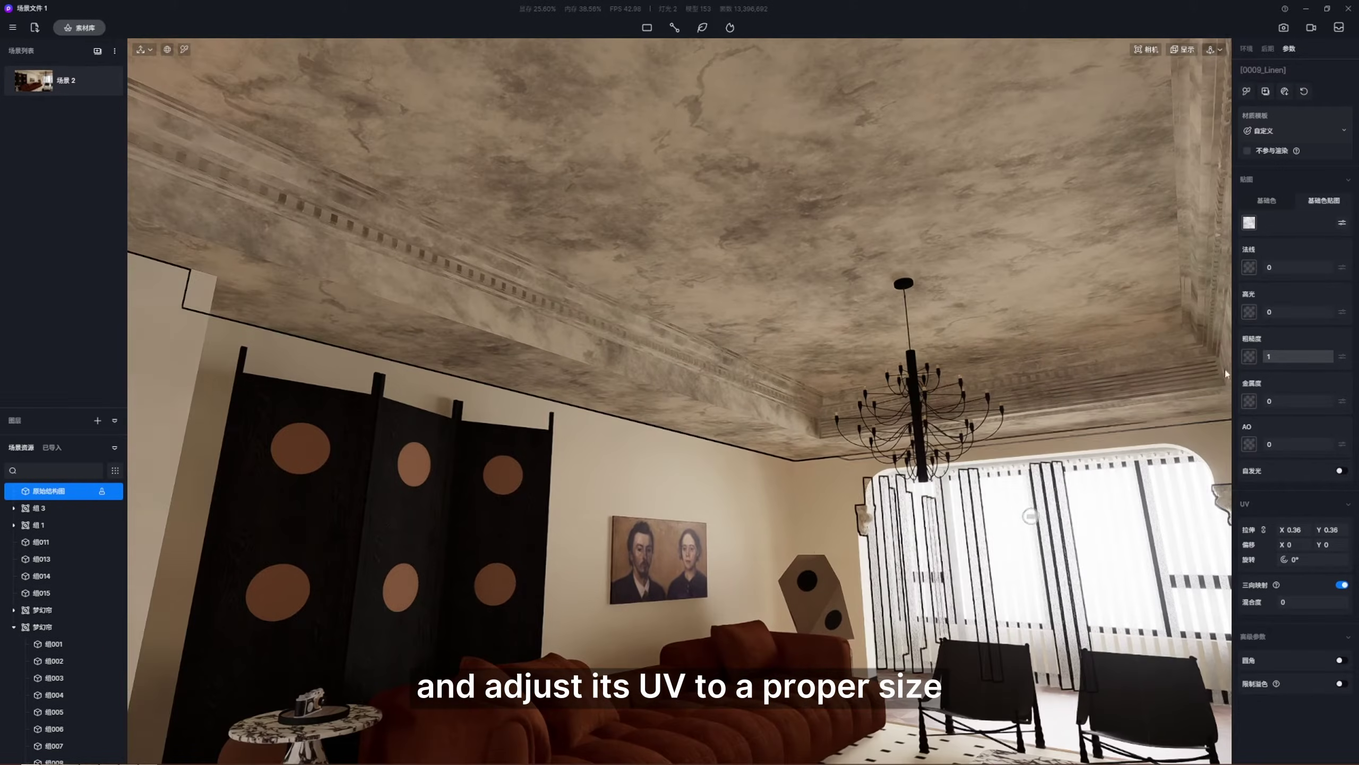
pyautogui.moveTo(1291, 530); pyautogui.dragTo(1288, 541)
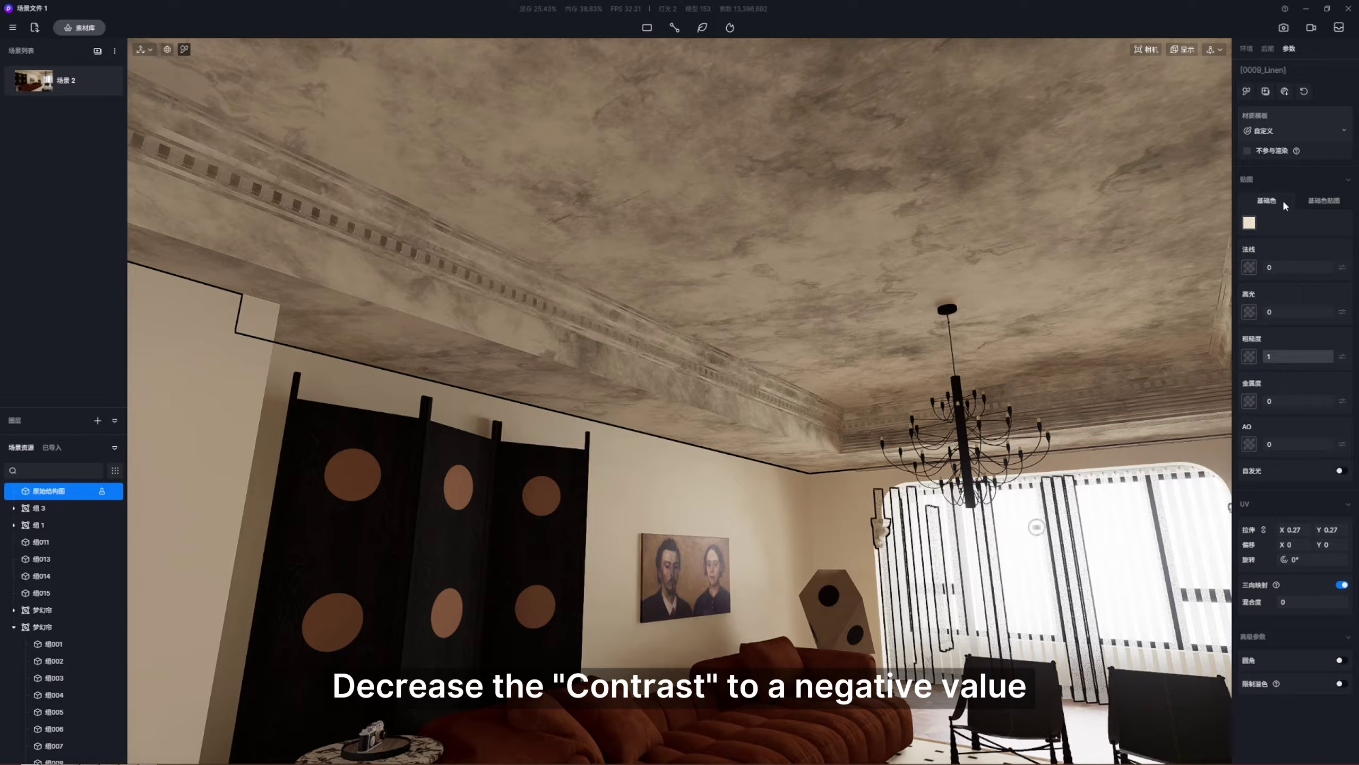
# Step: Lower the ceiling texture contrast, reuse it for roughness, and set specular 0.3, roughness 0.65
pyautogui.click(1342, 222)
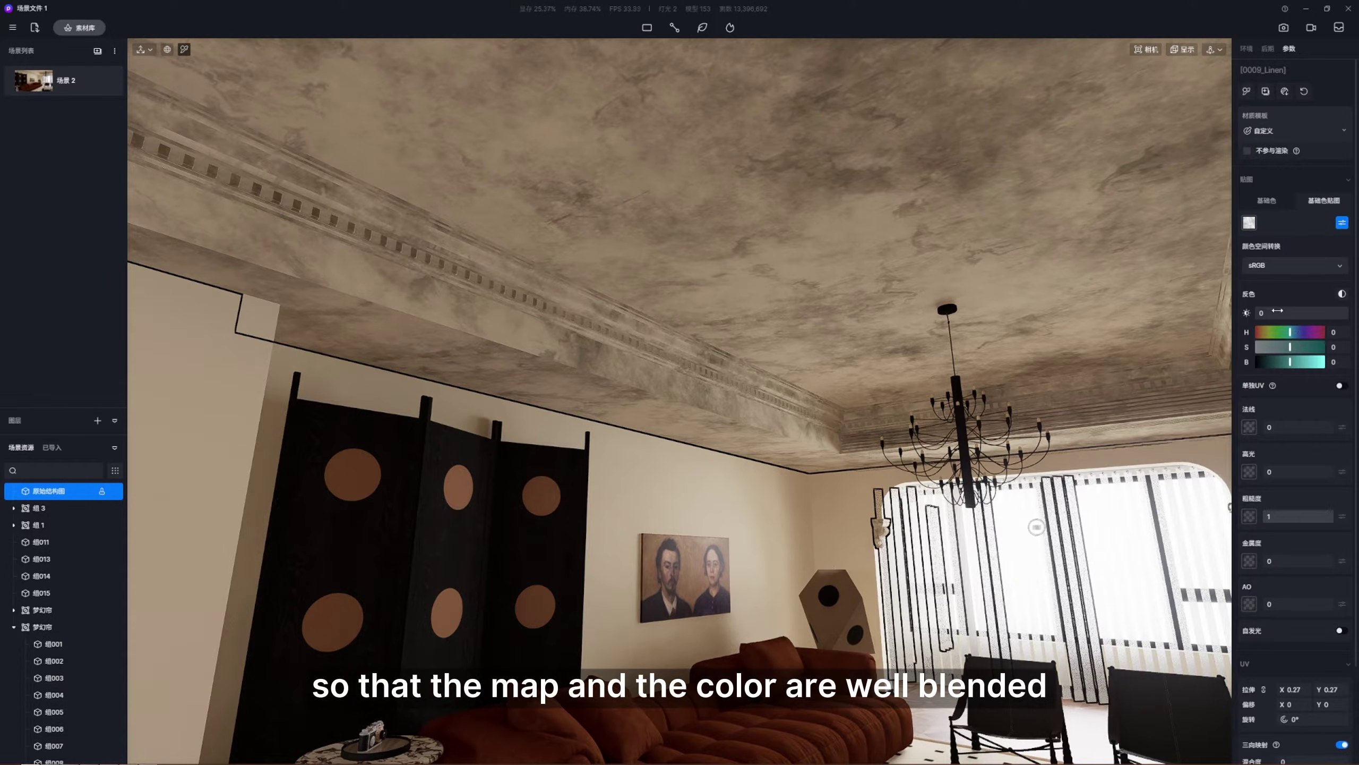
pyautogui.moveTo(1254, 320); pyautogui.dragTo(1264, 317)
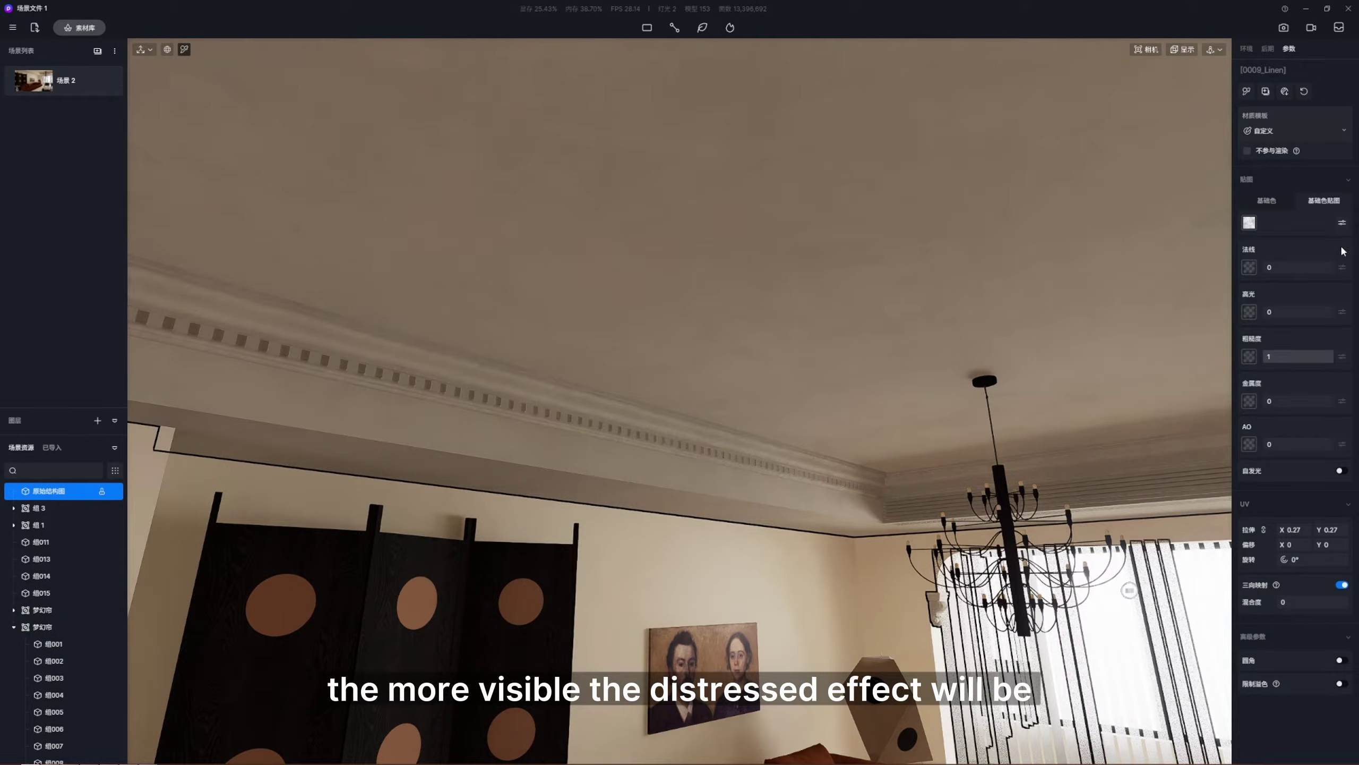
pyautogui.click(1324, 200)
pyautogui.moveTo(1264, 313); pyautogui.dragTo(1273, 315)
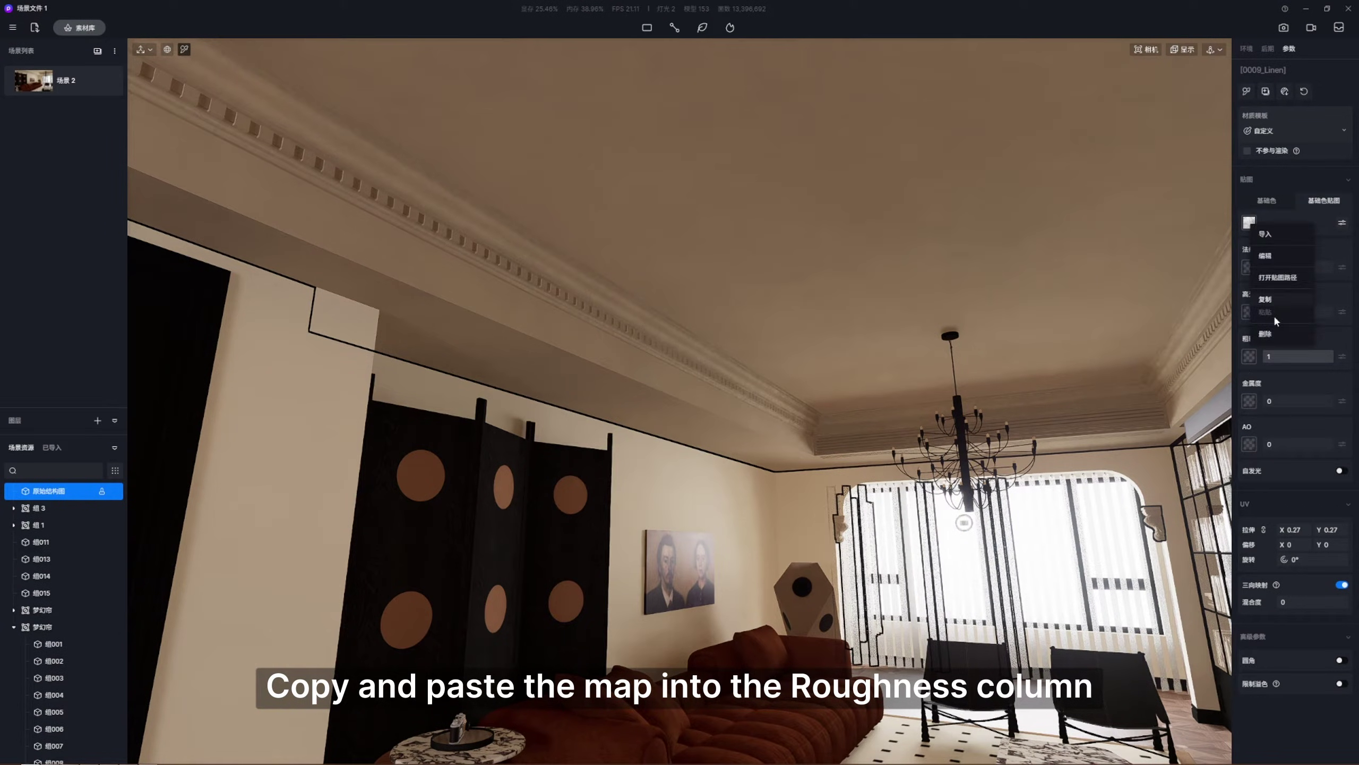
pyautogui.click(1279, 446)
pyautogui.click(1279, 313)
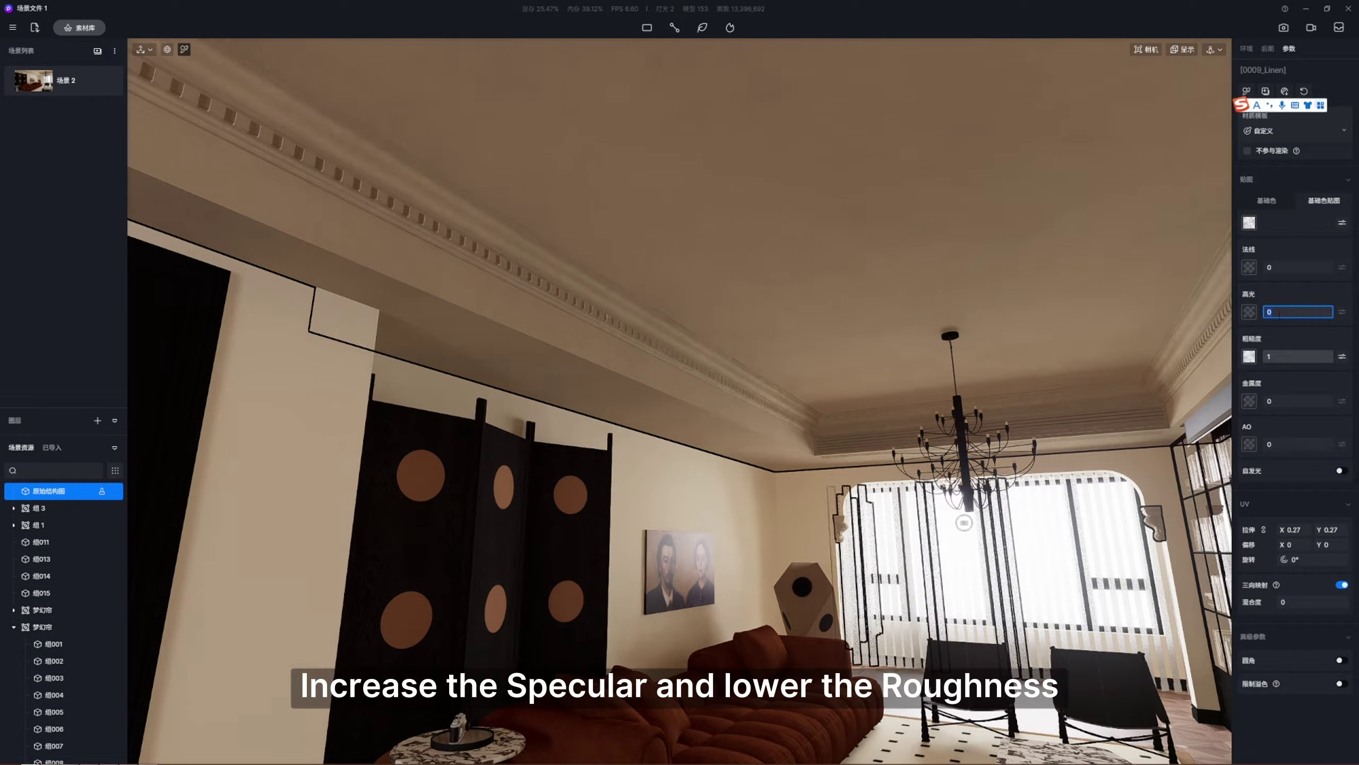
pyautogui.moveTo(1307, 361); pyautogui.dragTo(1284, 362)
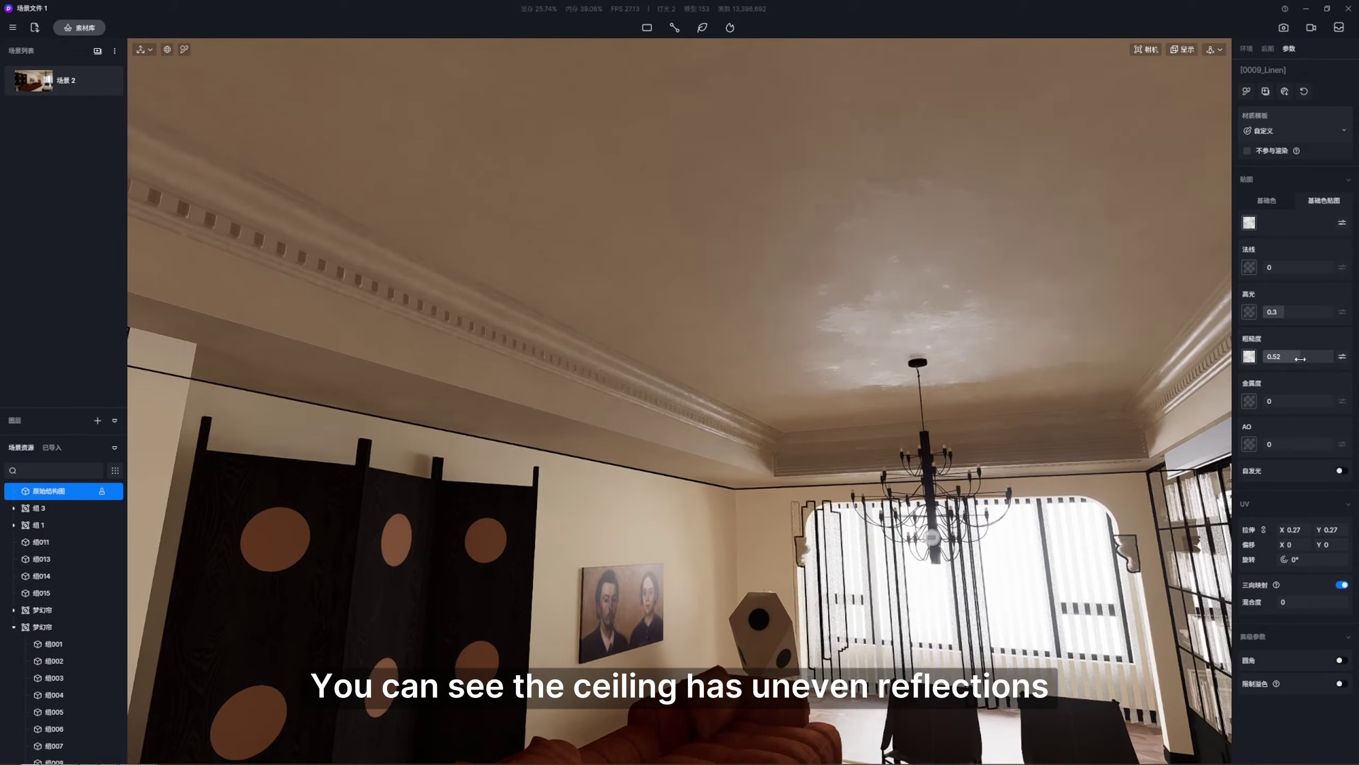
pyautogui.moveTo(1300, 359); pyautogui.dragTo(1309, 359)
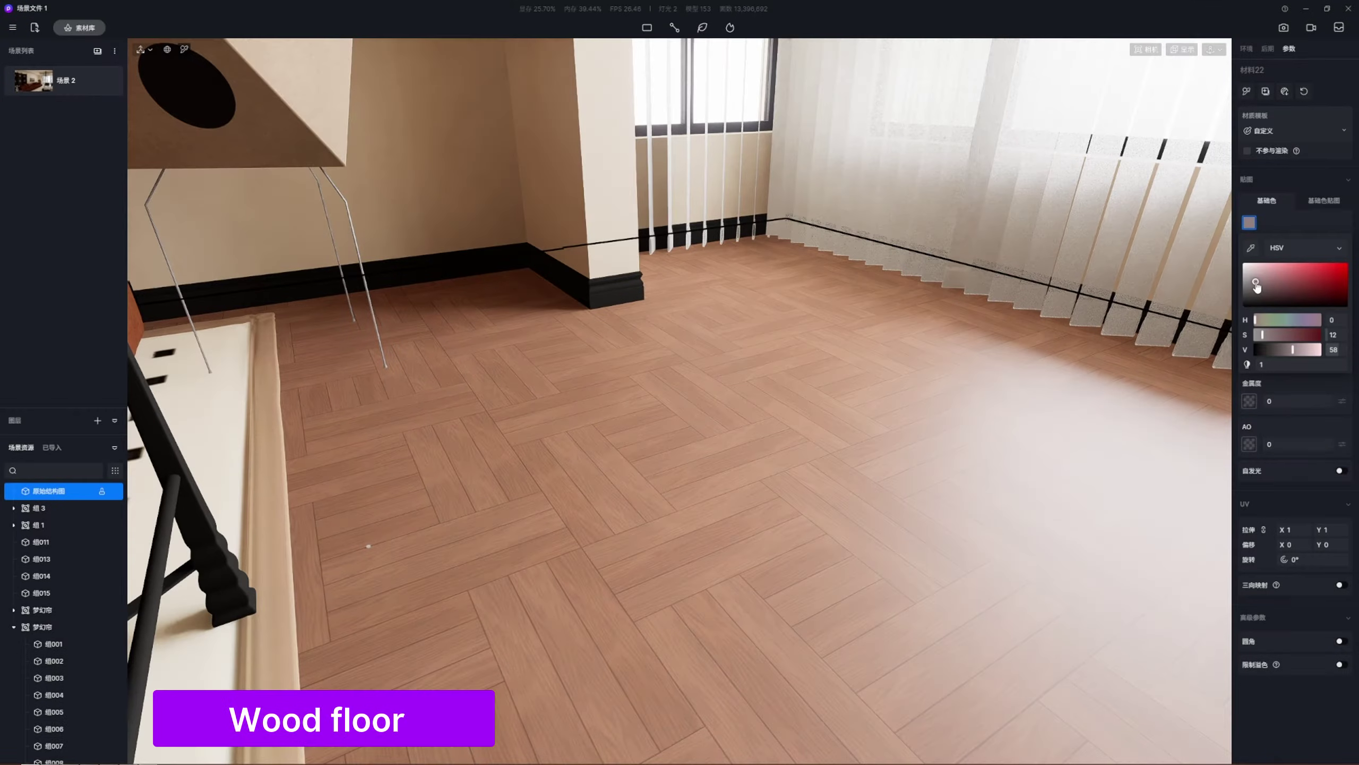
# Step: Warm the floor hue toward orange and add a wood normal map at strength 0.28
pyautogui.click(1258, 319)
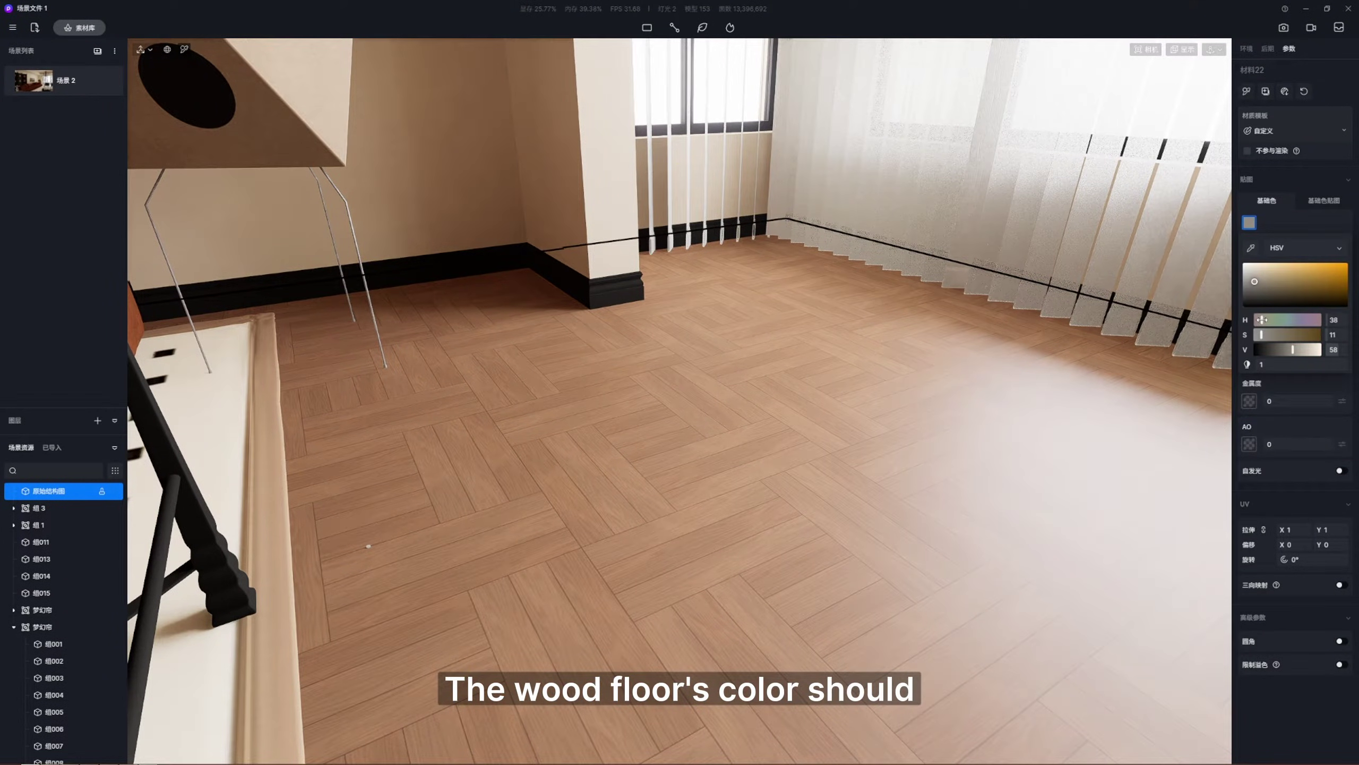
pyautogui.moveTo(1264, 319); pyautogui.dragTo(1262, 320)
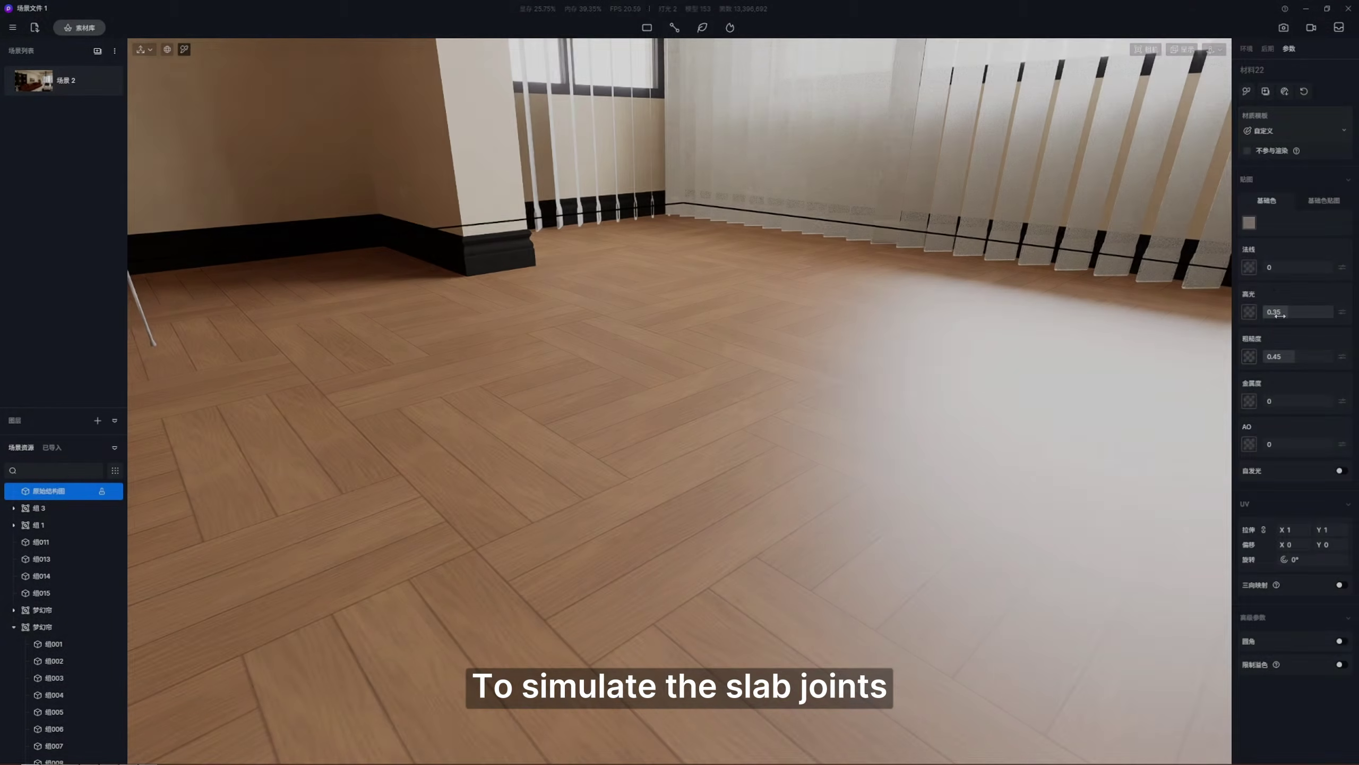
pyautogui.click(1250, 265)
pyautogui.scroll(-1, 700, 435)
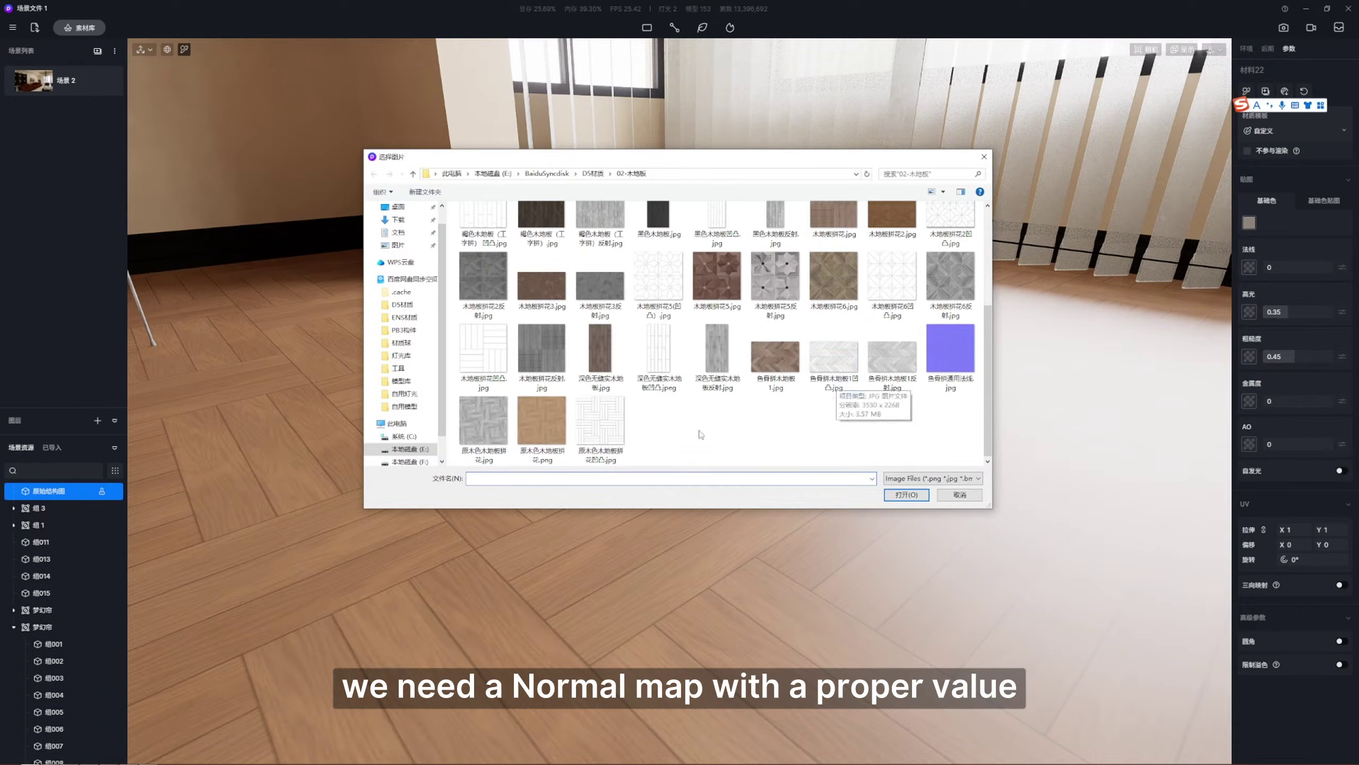
pyautogui.doubleClick(612, 425)
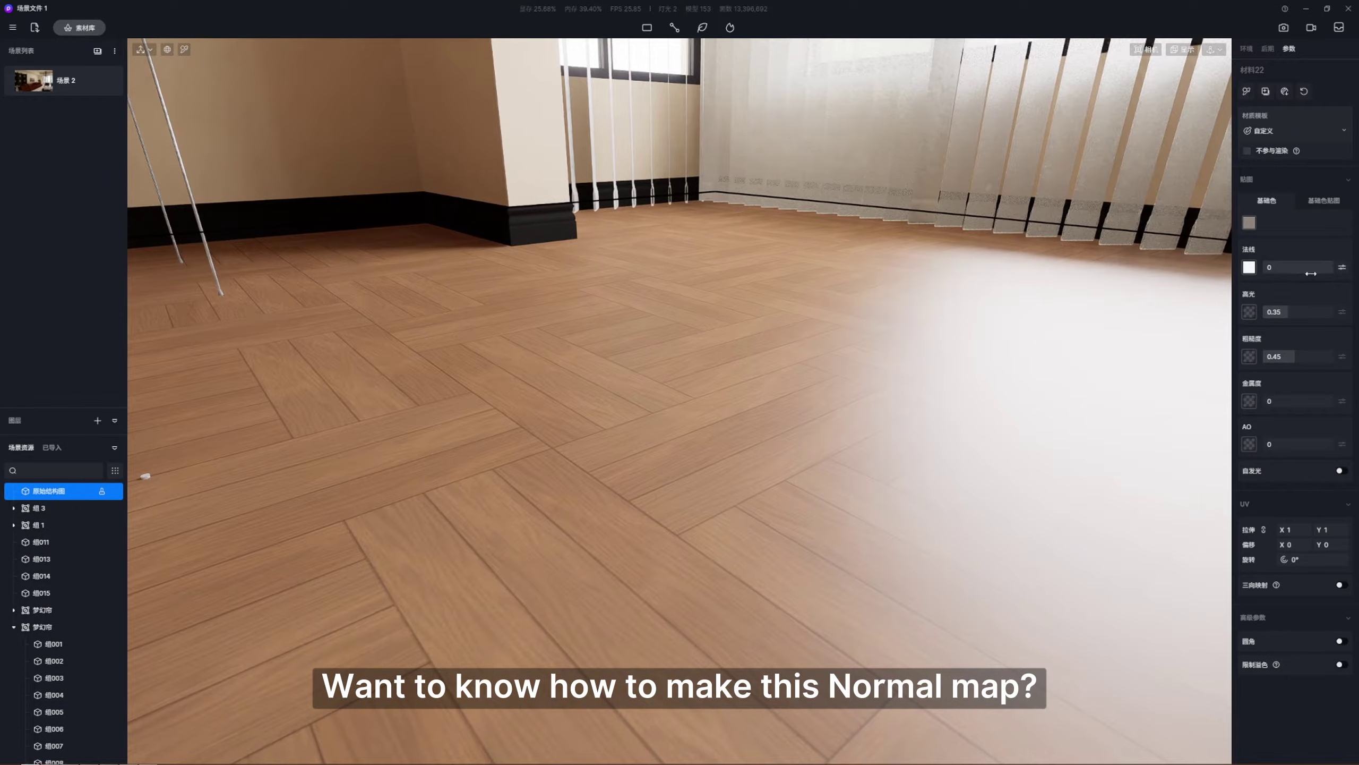
pyautogui.moveTo(1312, 273); pyautogui.dragTo(1311, 273)
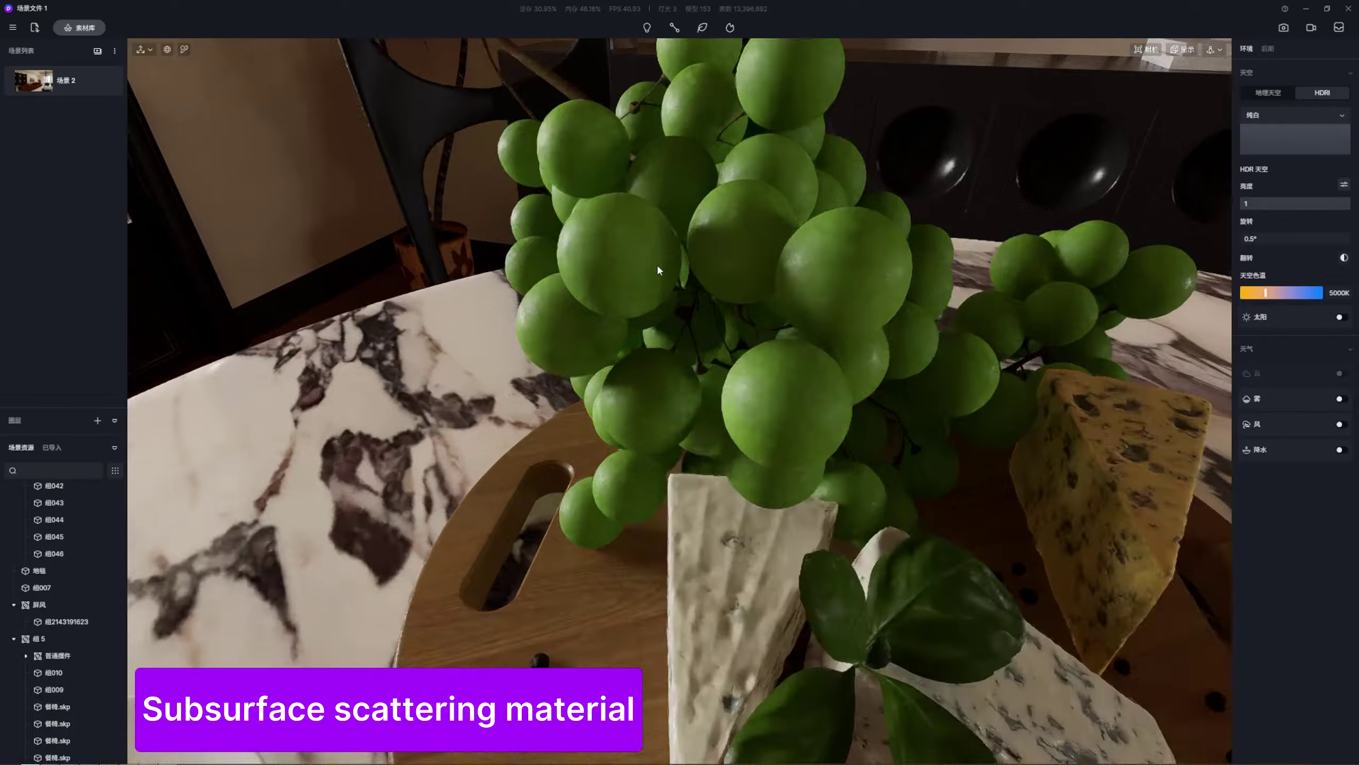
# Step: Apply the Subsurface Scattering template to the grapes with white subsurface colour and intensity 2
pyautogui.scroll(5, 658, 268)
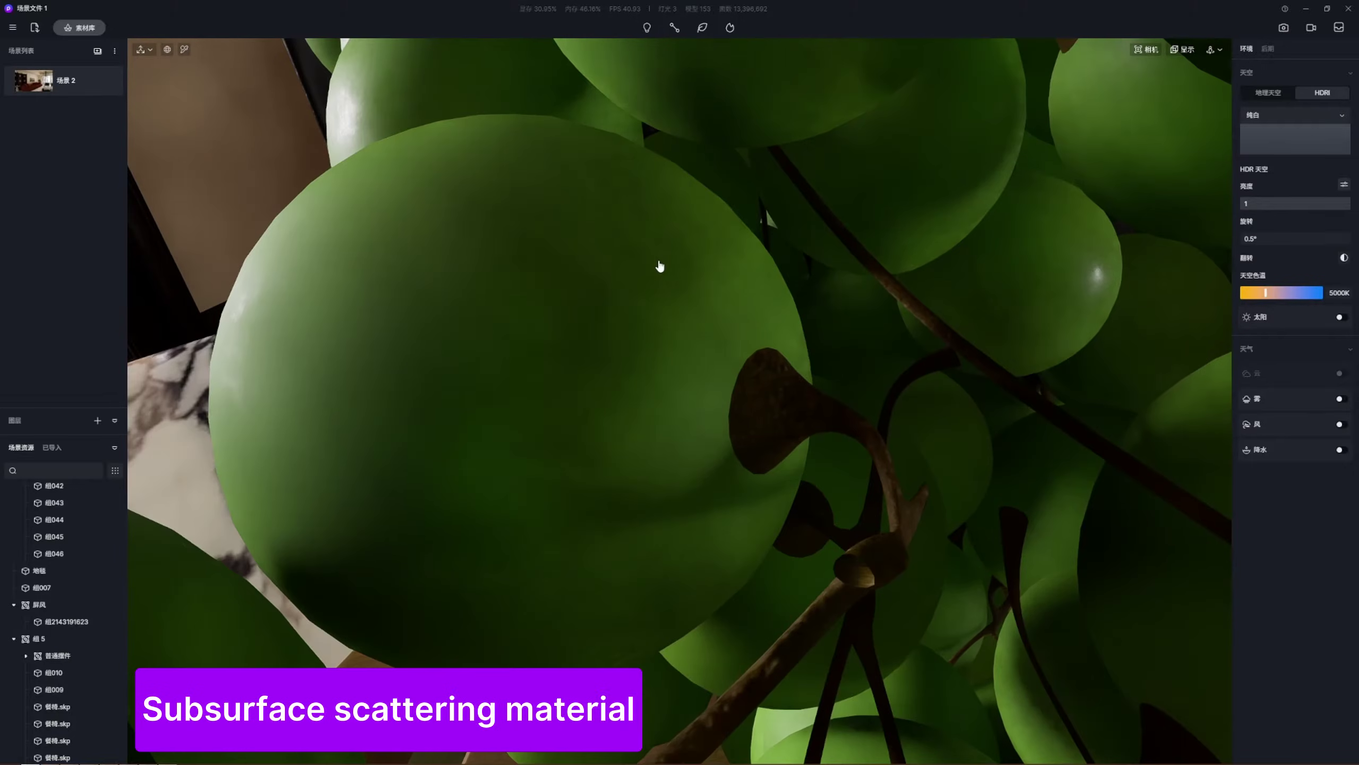
pyautogui.scroll(-5, 697, 341)
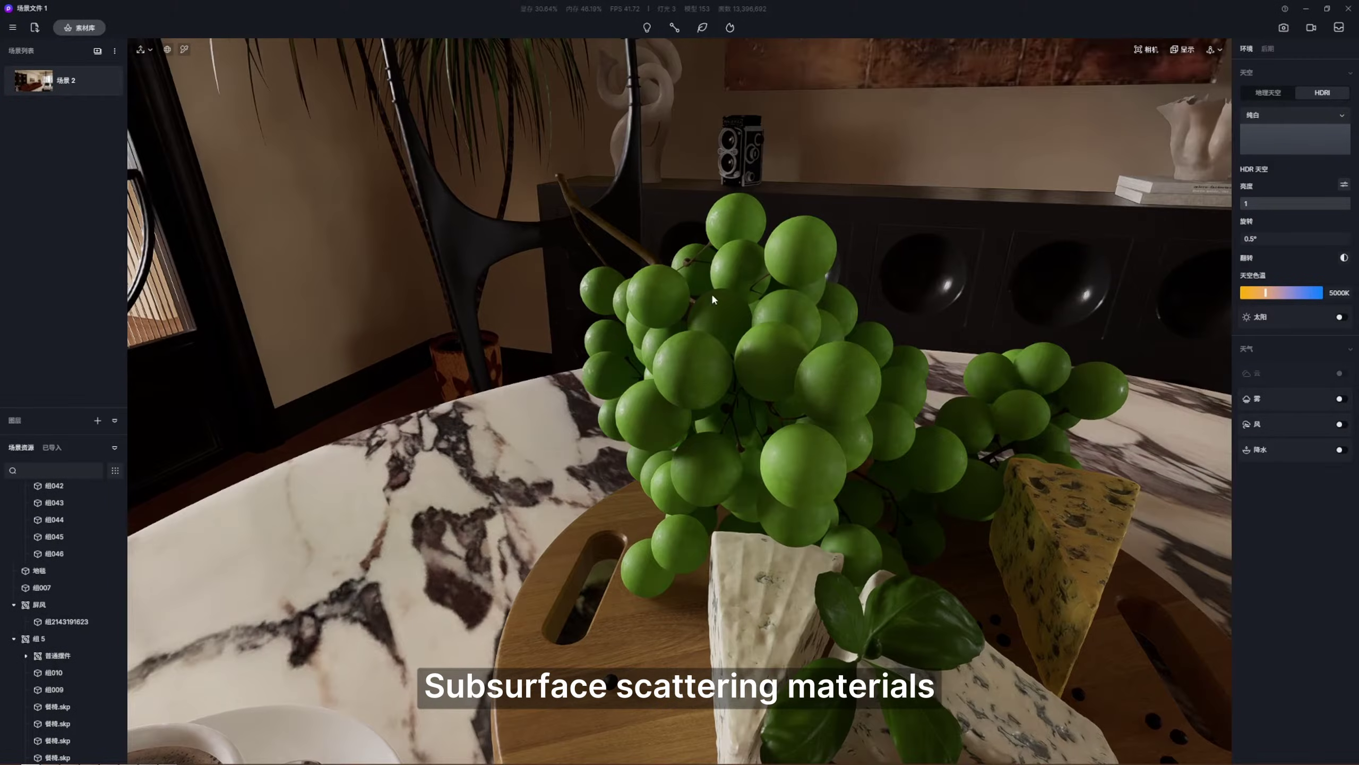
pyautogui.scroll(1, 728, 387)
pyautogui.doubleClick(732, 389)
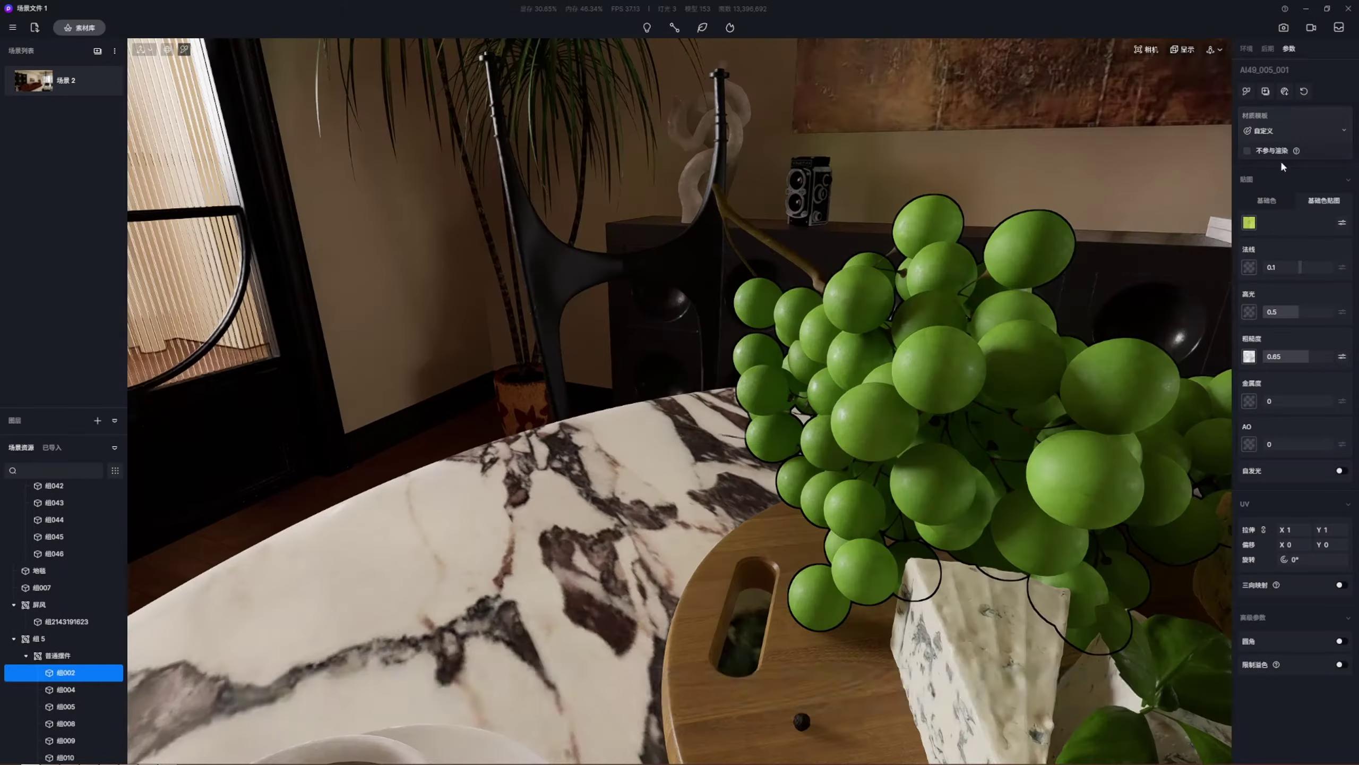
pyautogui.click(1305, 132)
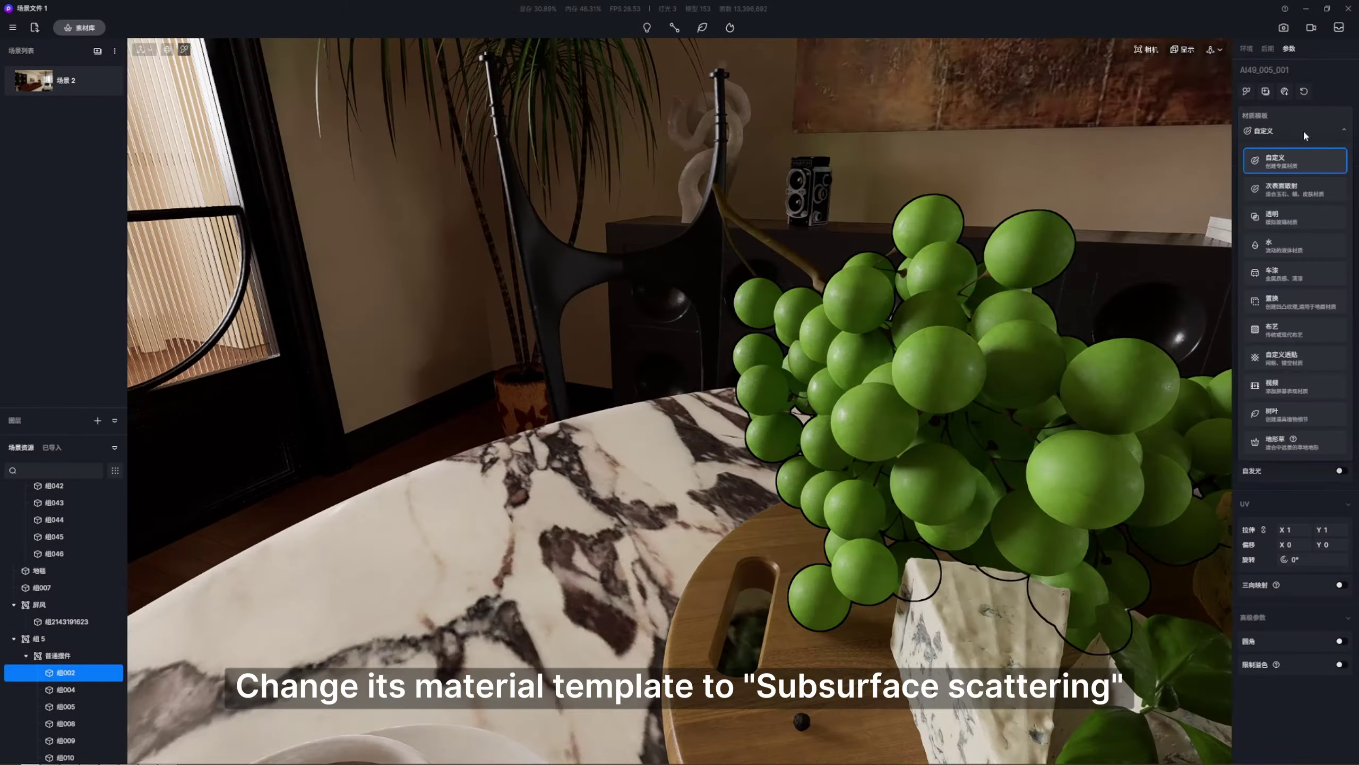
pyautogui.click(1297, 188)
pyautogui.scroll(5, 933, 381)
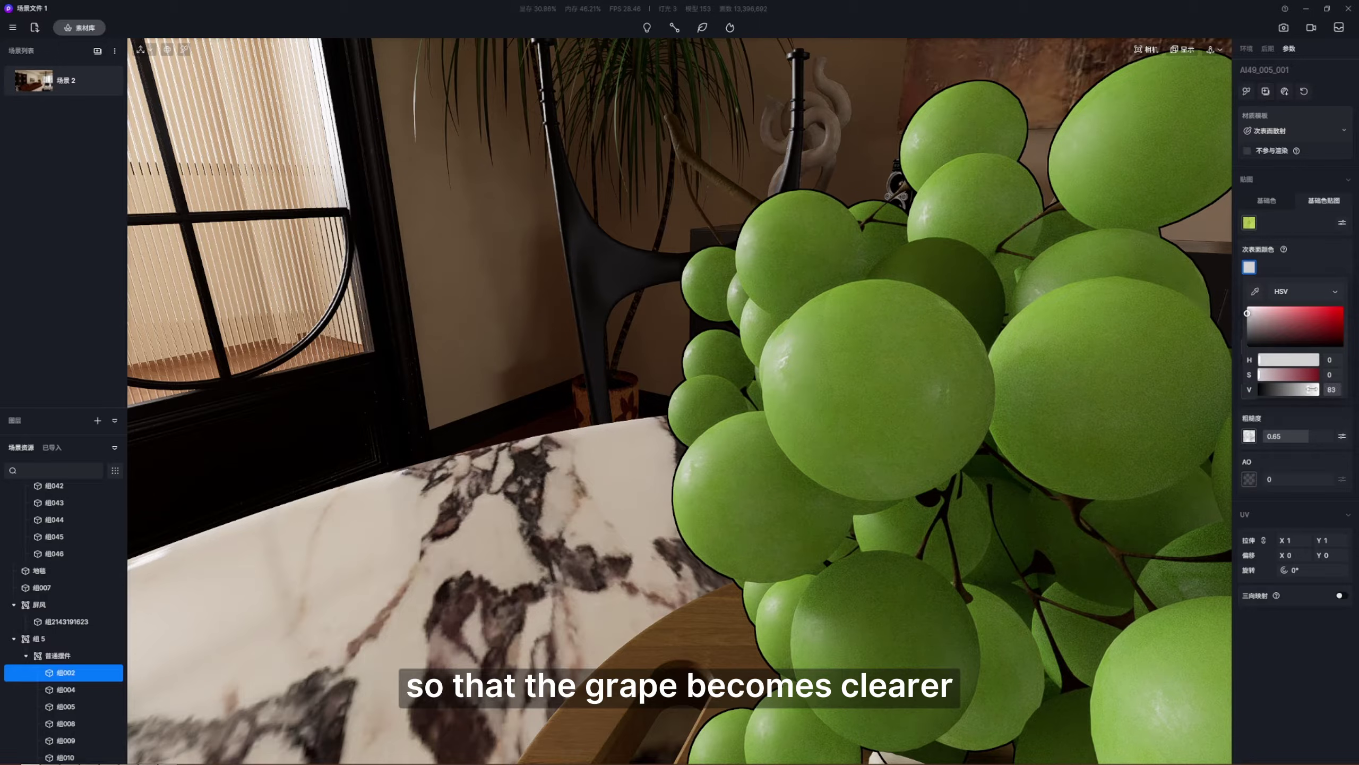
pyautogui.moveTo(1312, 389); pyautogui.dragTo(1322, 389)
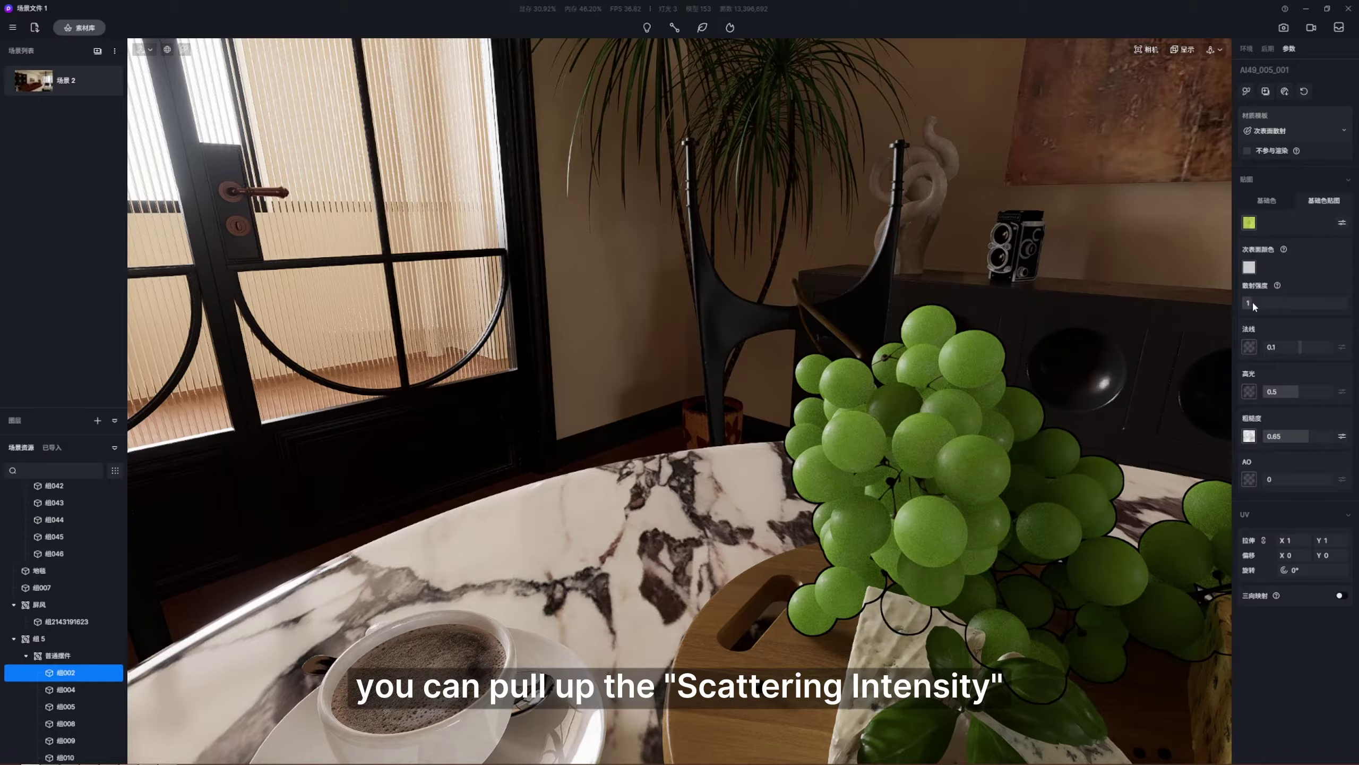
pyautogui.moveTo(1251, 301); pyautogui.dragTo(1267, 303)
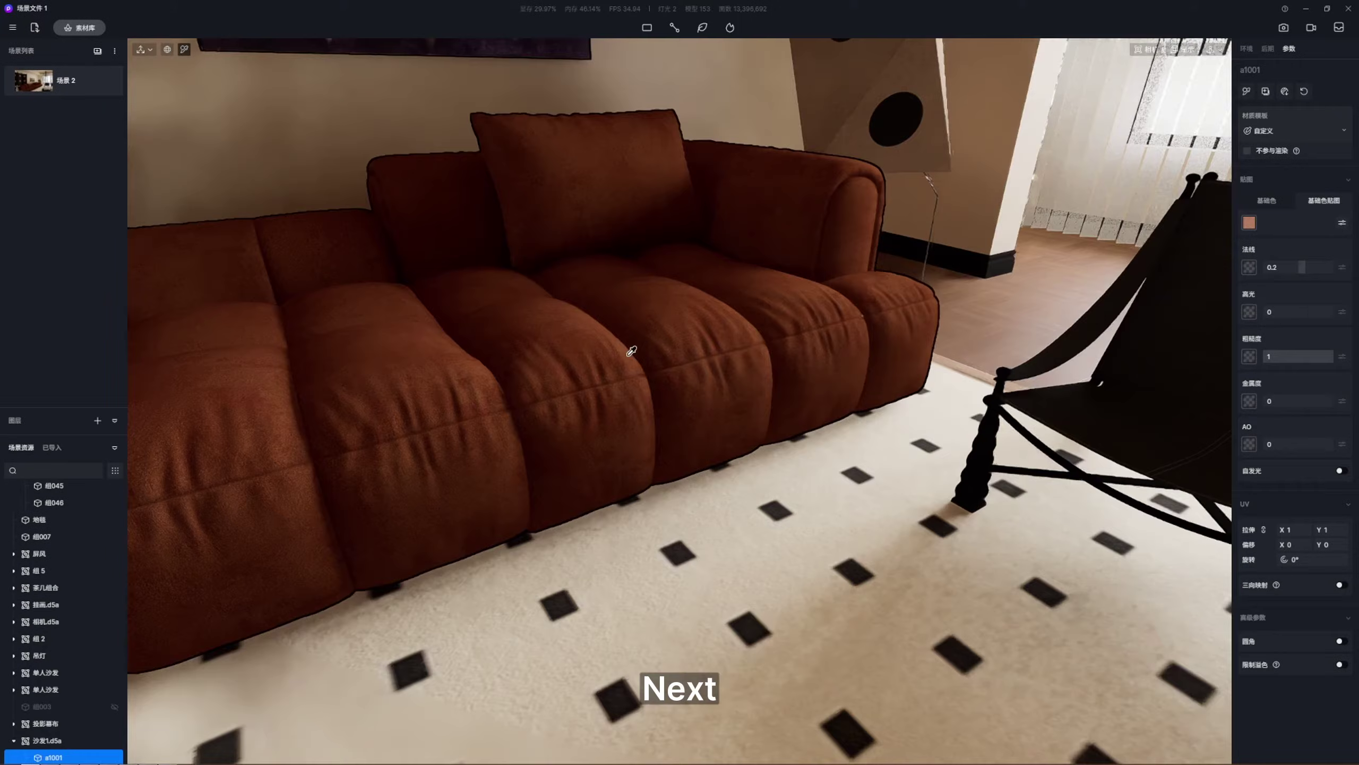
# Step: Switch the sofa's material template to Cloth (布艺)
pyautogui.scroll(-5, 752, 342)
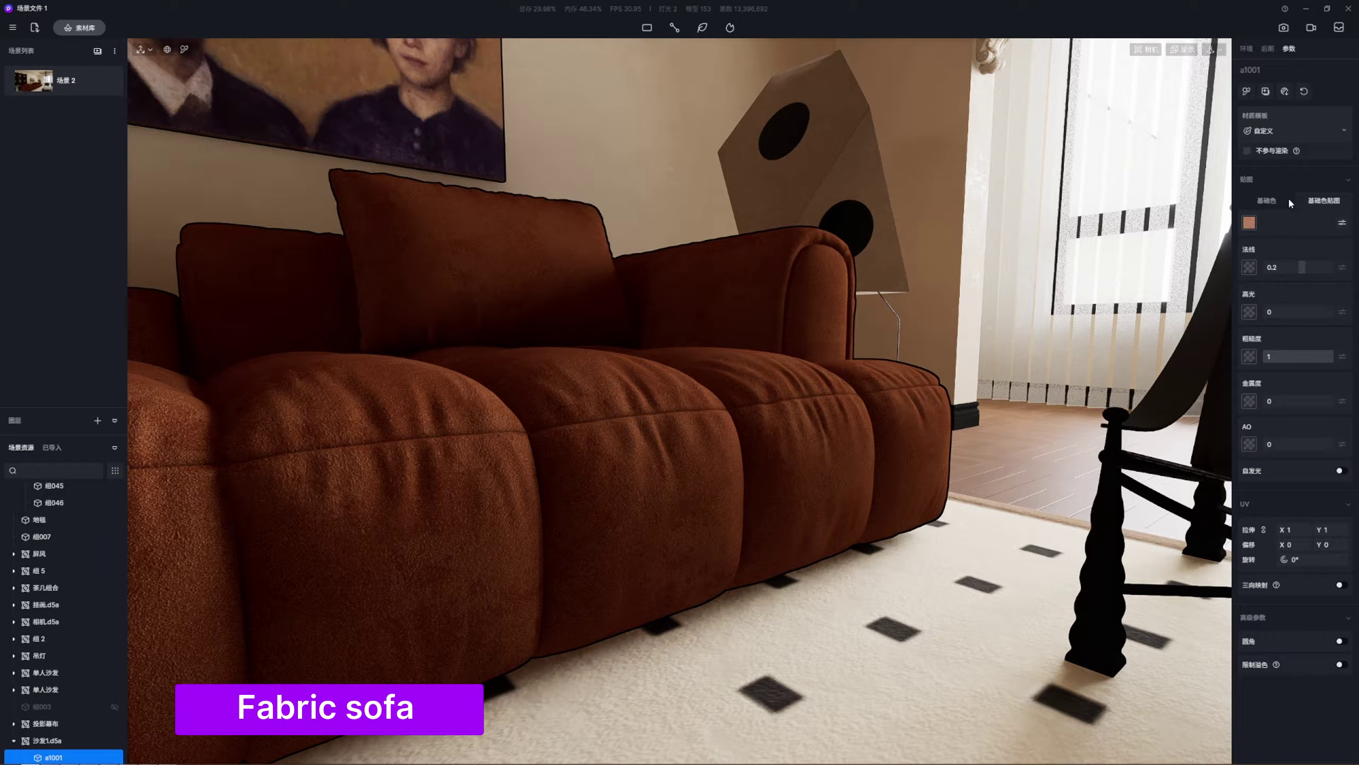
pyautogui.click(1292, 128)
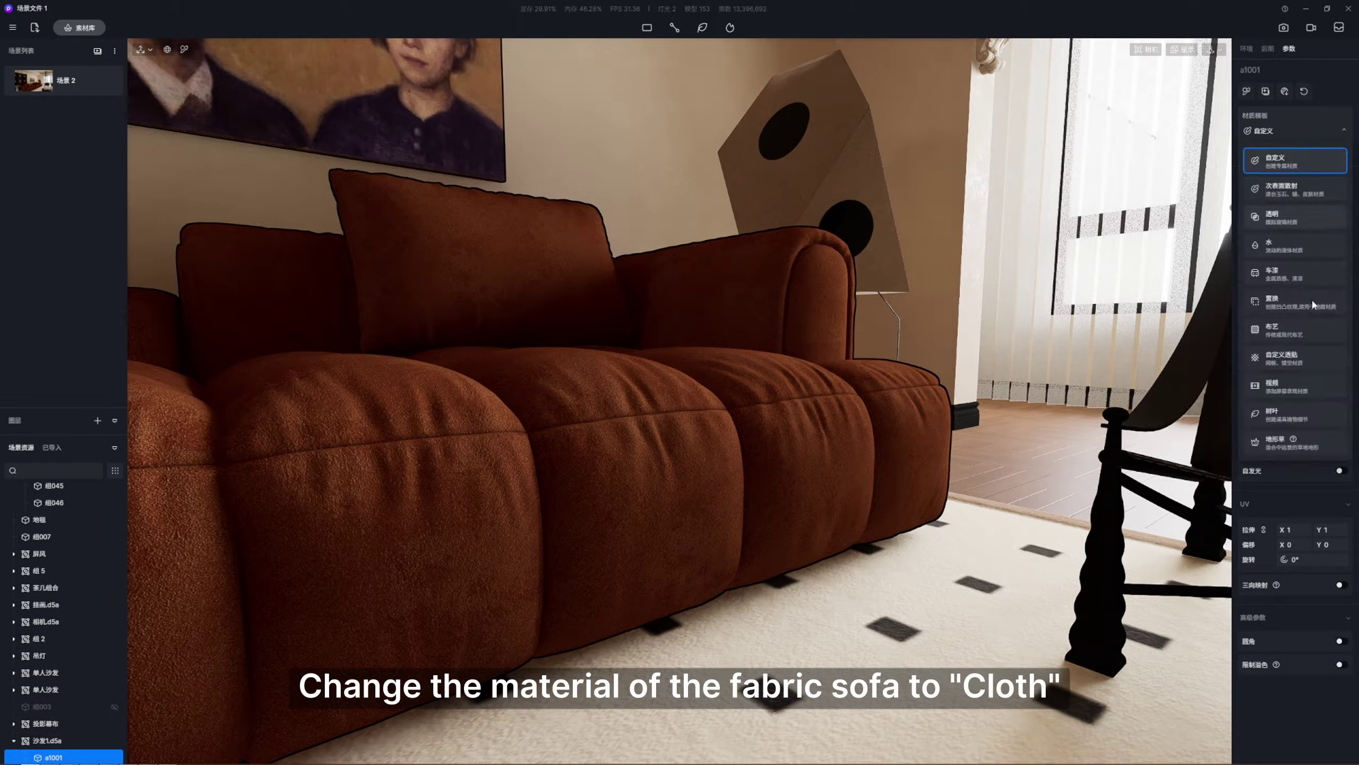
pyautogui.click(1294, 330)
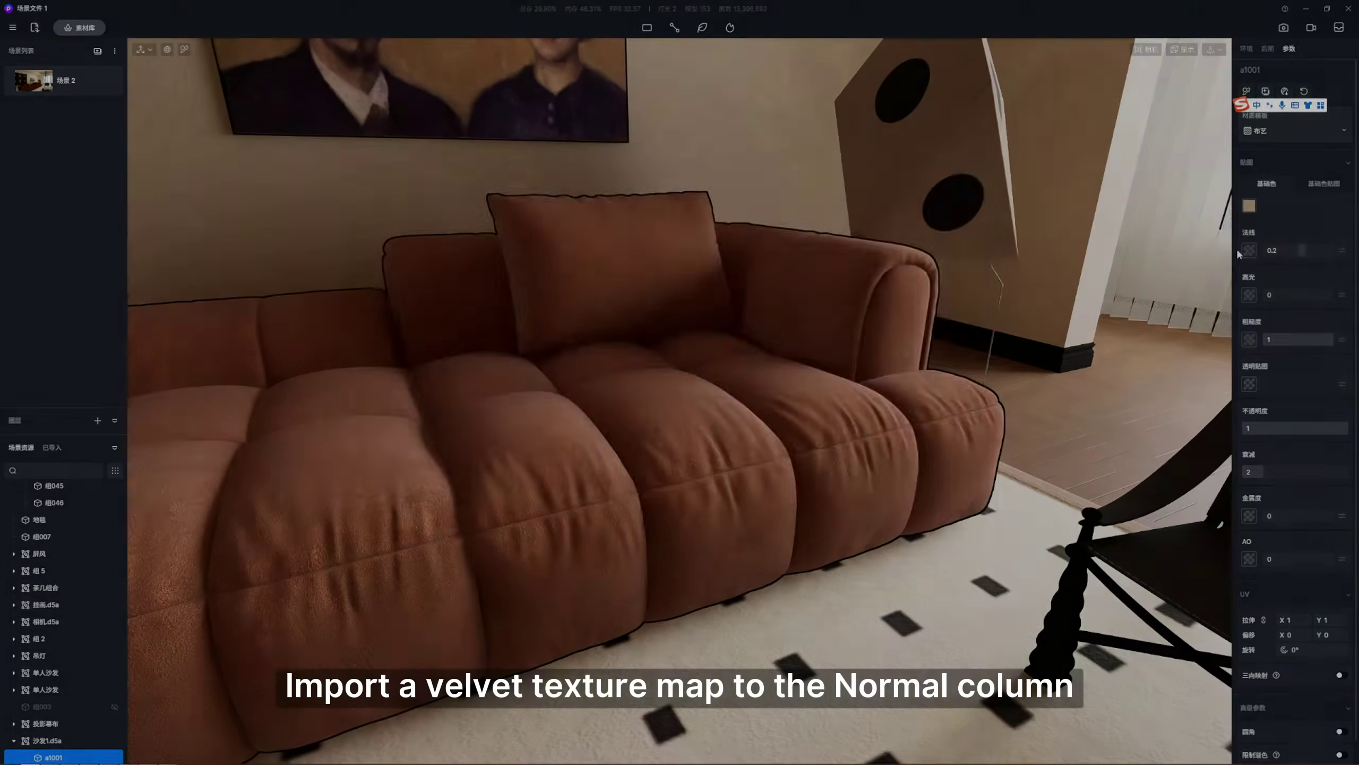
# Step: Load the 05-地毯 velvet texture as the sofa normal map at full strength 1
pyautogui.click(1249, 249)
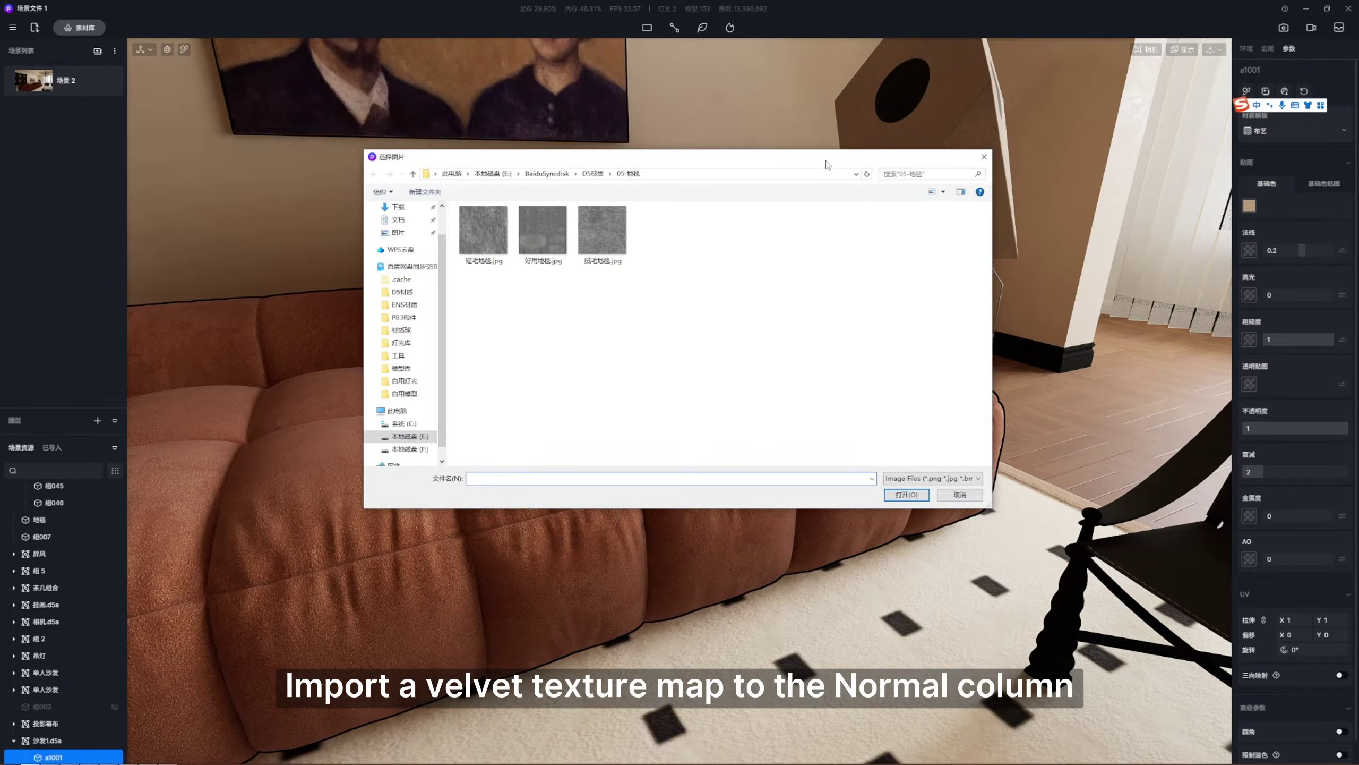
pyautogui.moveTo(827, 164); pyautogui.dragTo(933, 212)
pyautogui.click(698, 221)
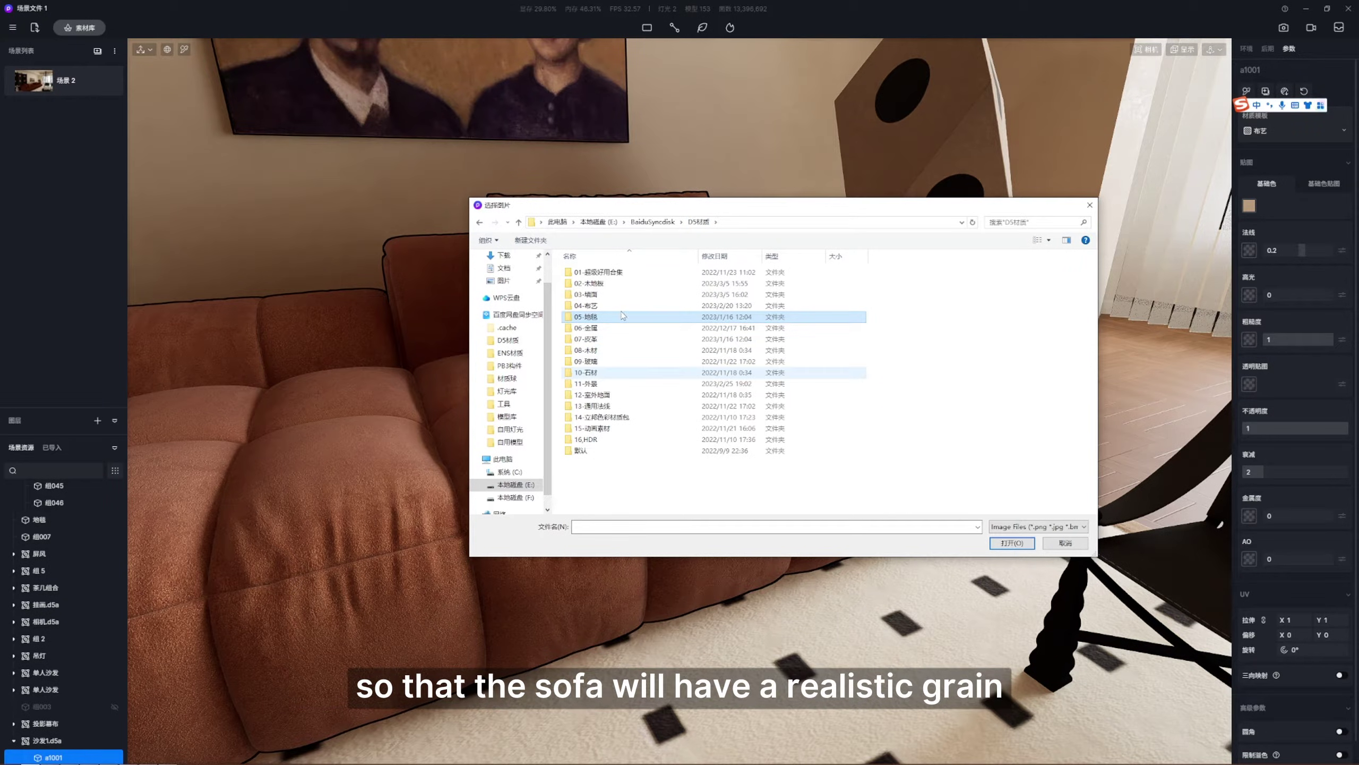
pyautogui.doubleClick(608, 339)
pyautogui.doubleClick(1065, 283)
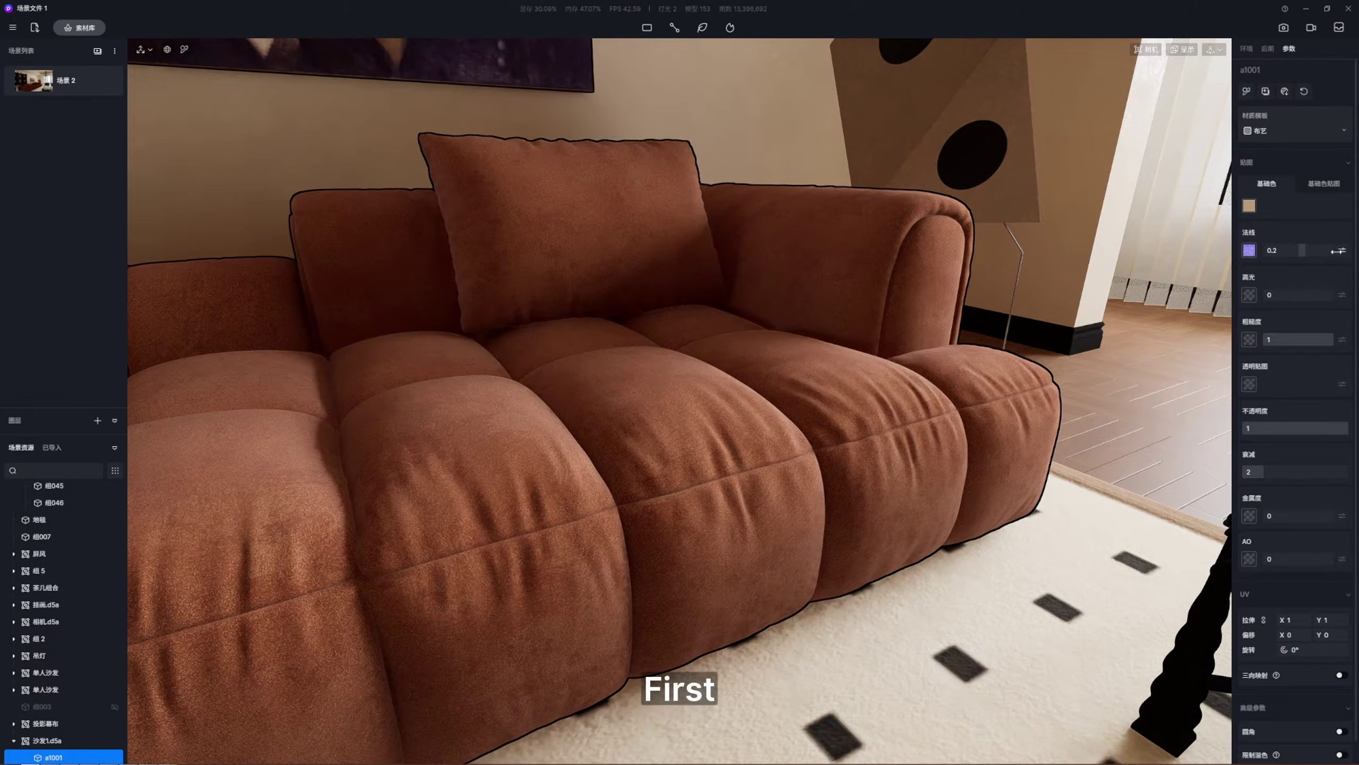
pyautogui.moveTo(1338, 251); pyautogui.dragTo(1343, 255)
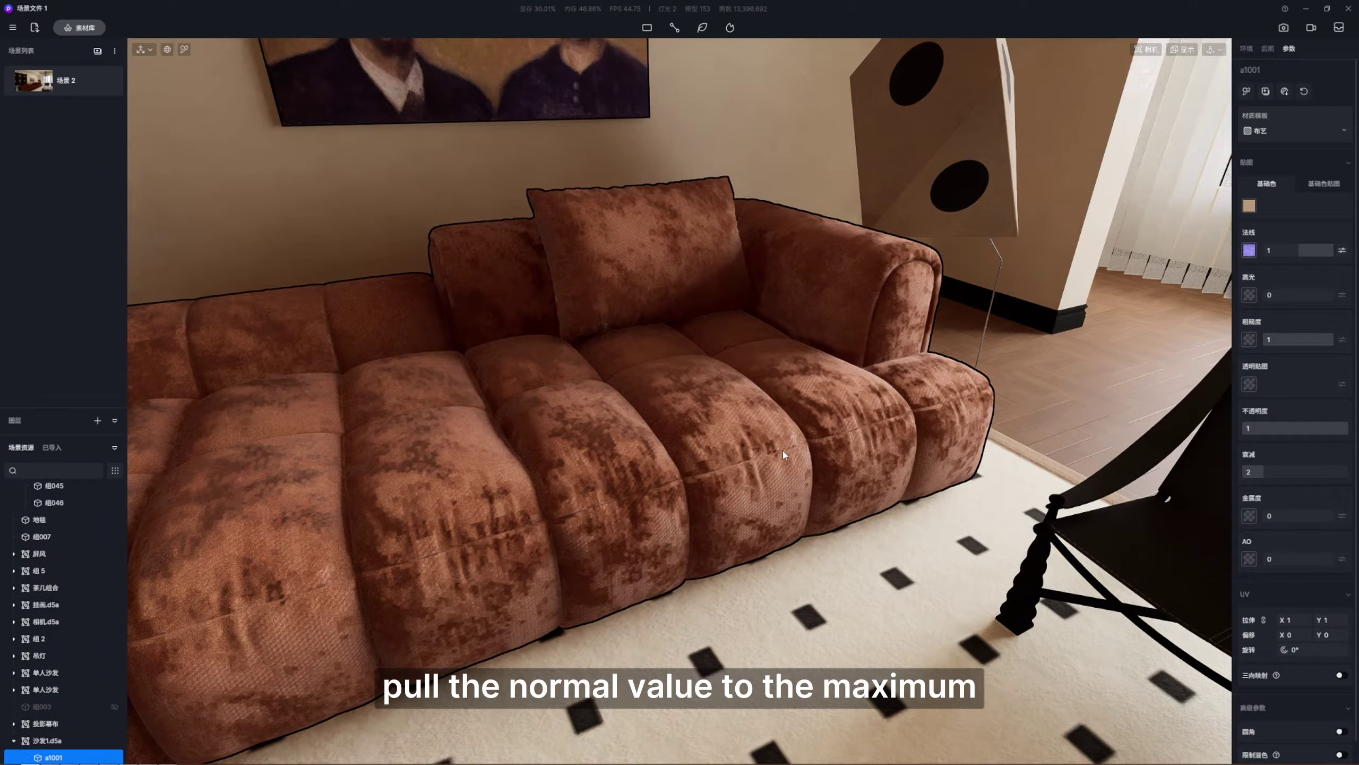
# Step: Set the sofa fabric map's UV stretch to 0.85, then refine it to 0.54
pyautogui.click(1342, 250)
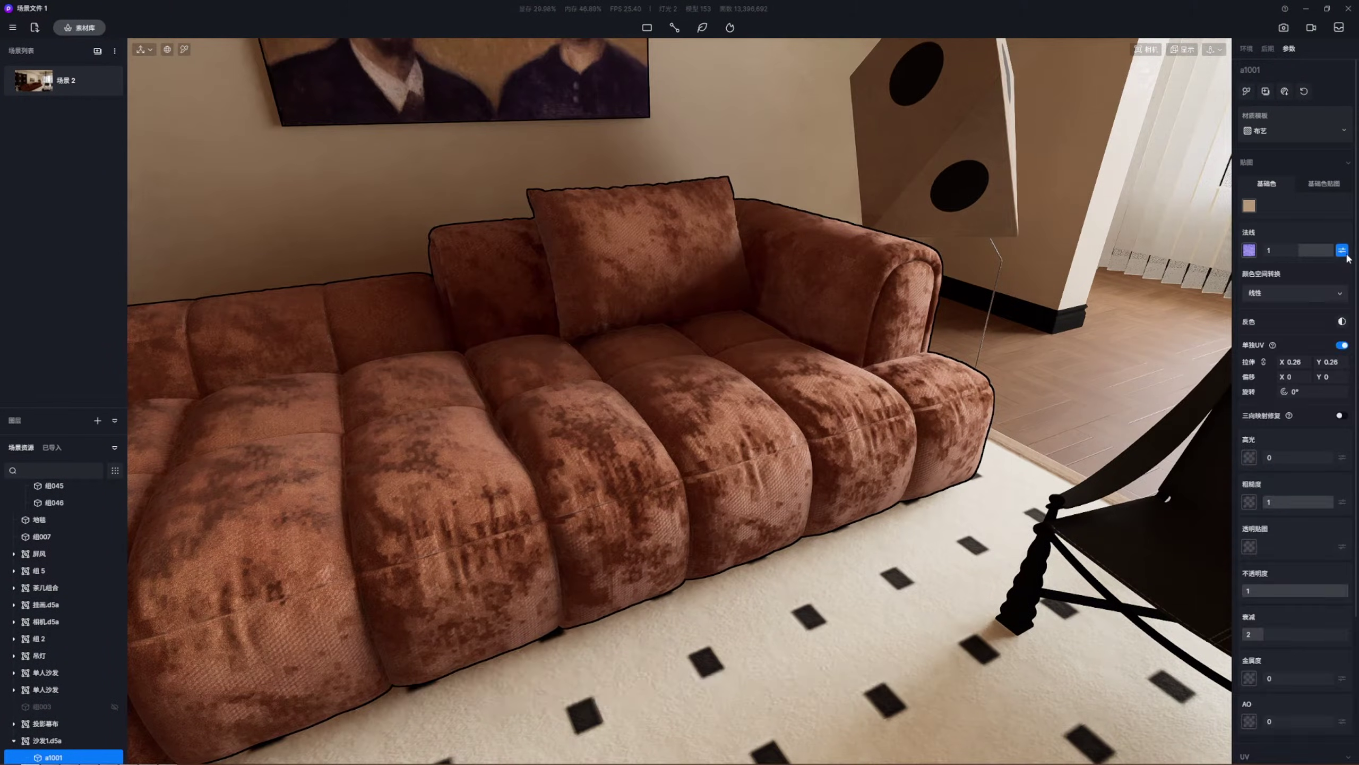
pyautogui.write('0.85')
pyautogui.press('Return')
pyautogui.doubleClick(1305, 363)
pyautogui.write('0.54')
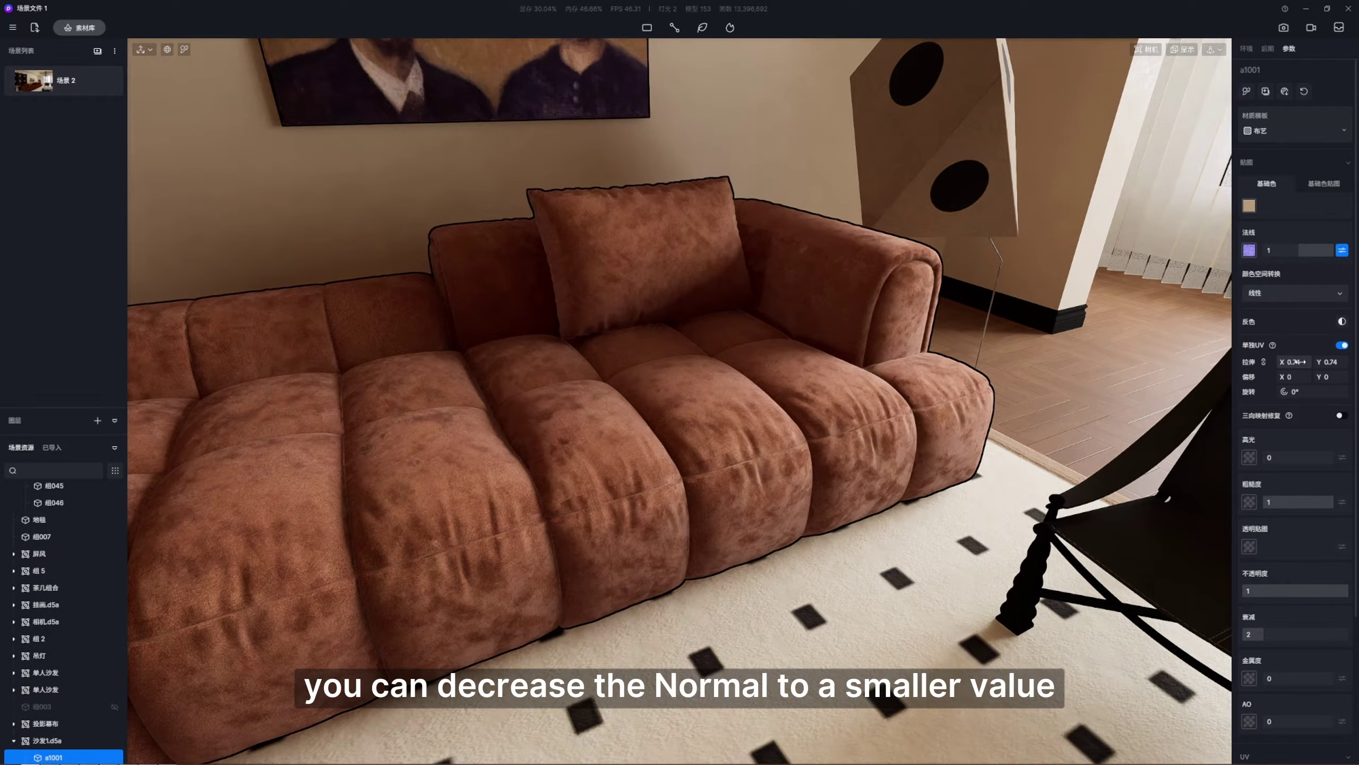
pyautogui.press('Return')
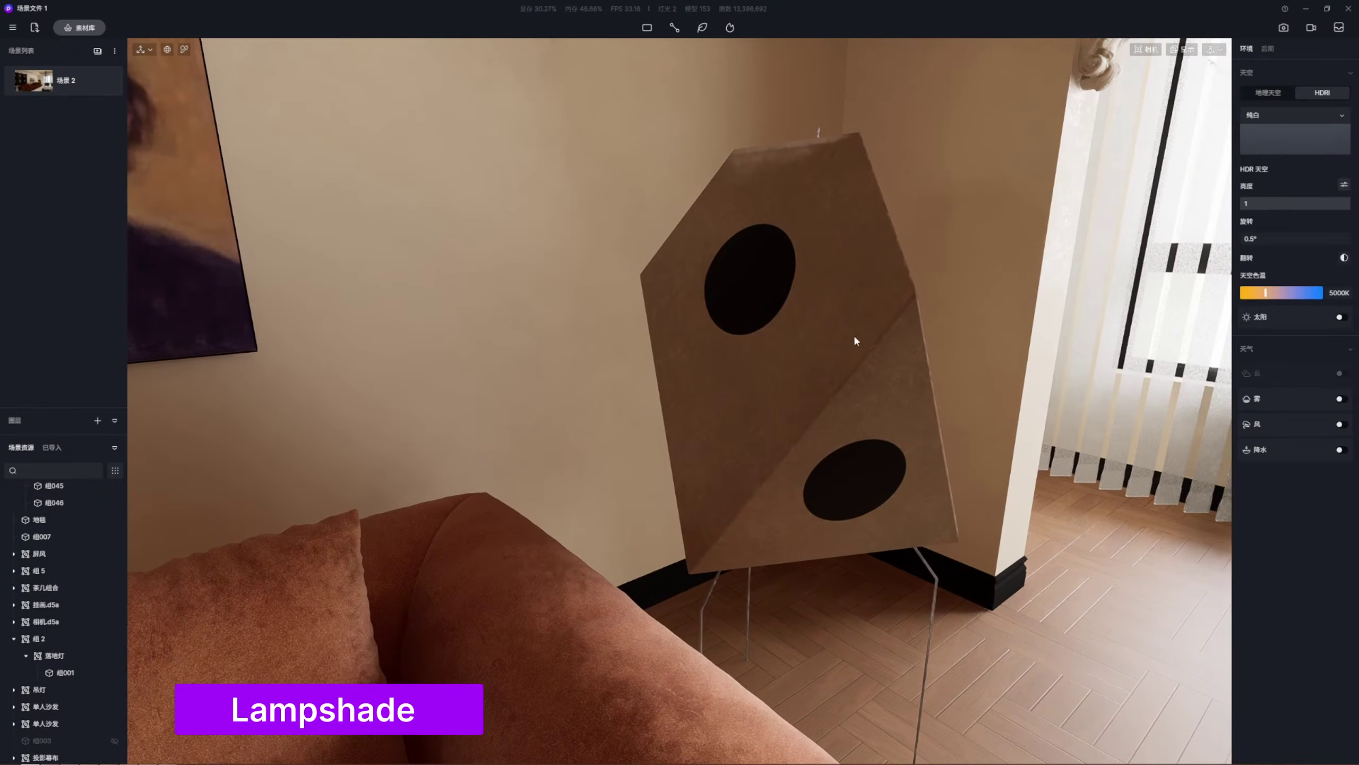
# Step: Keep the lampshade on the Cloth (布艺) template and add a wrinkled normal texture
pyautogui.click(855, 339)
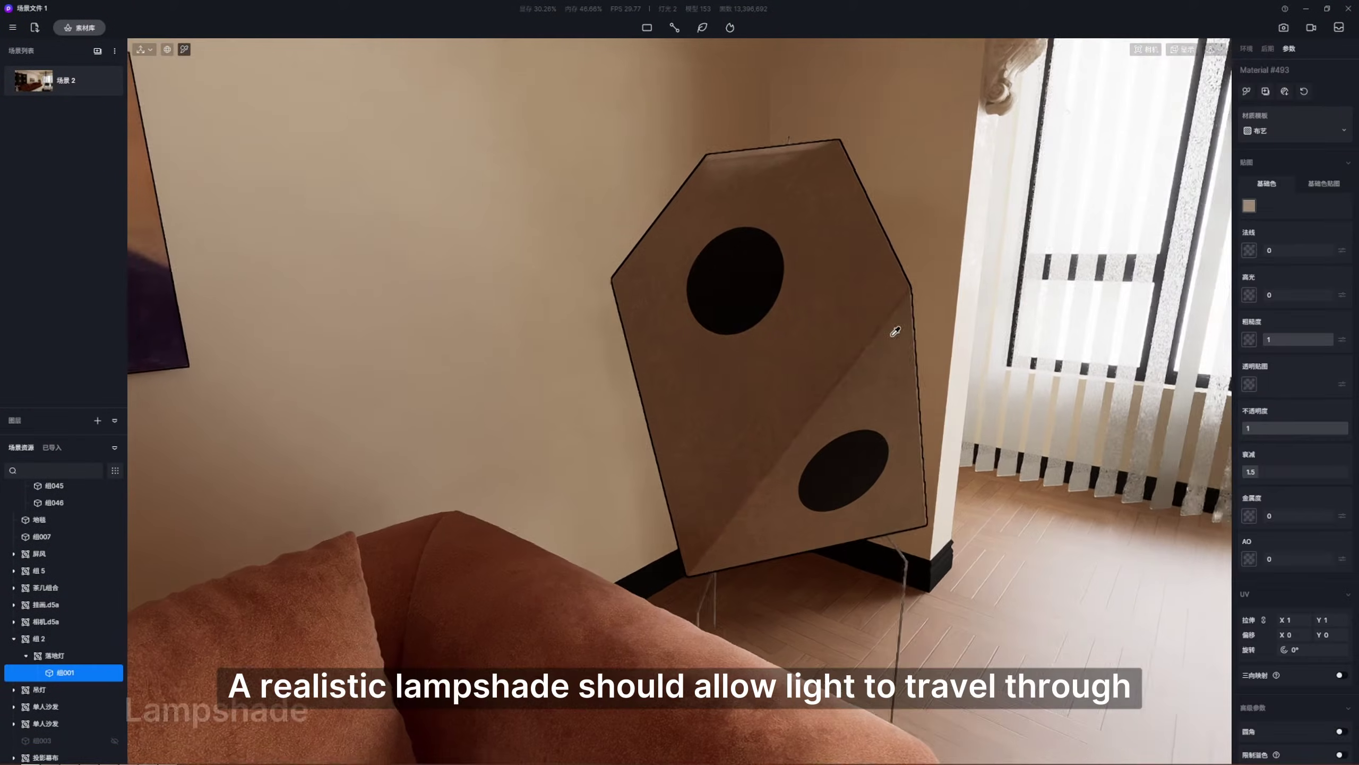
pyautogui.scroll(10, 905, 335)
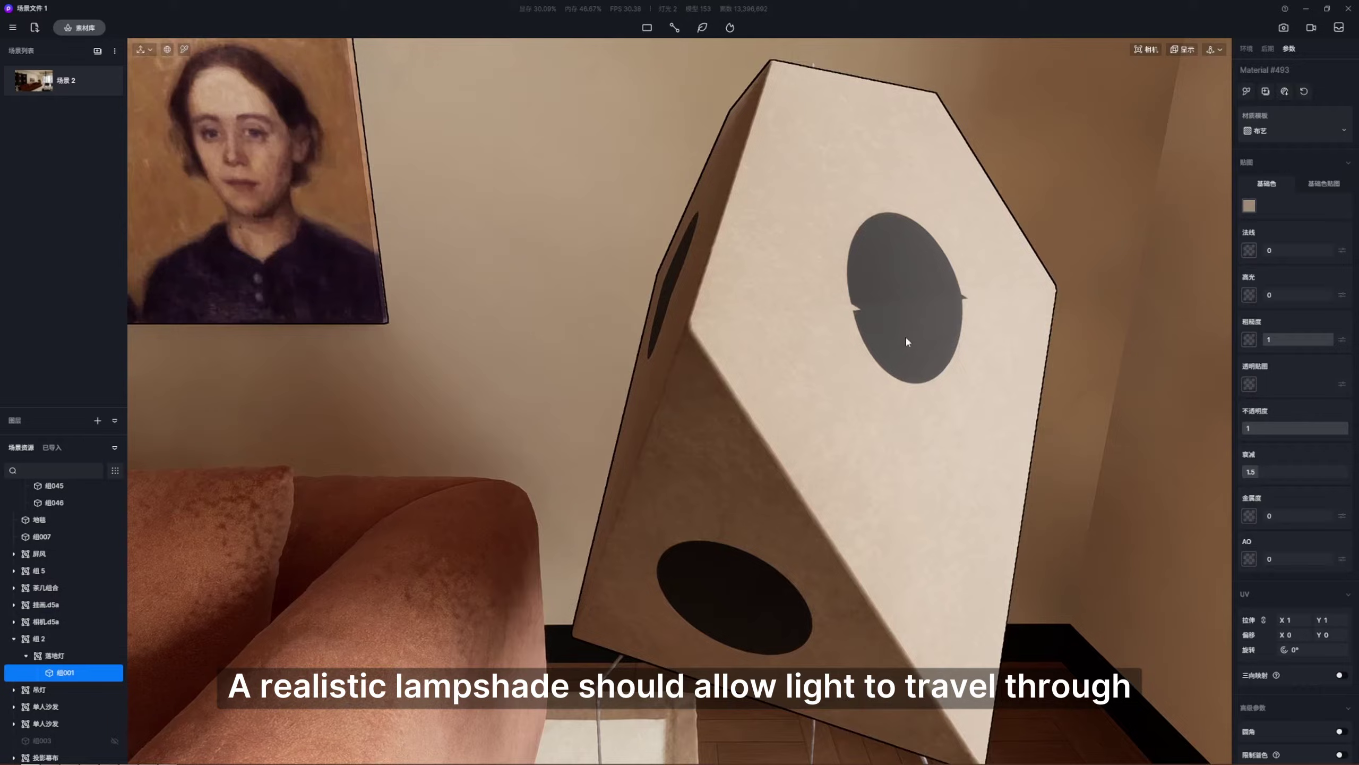
pyautogui.scroll(-8, 898, 360)
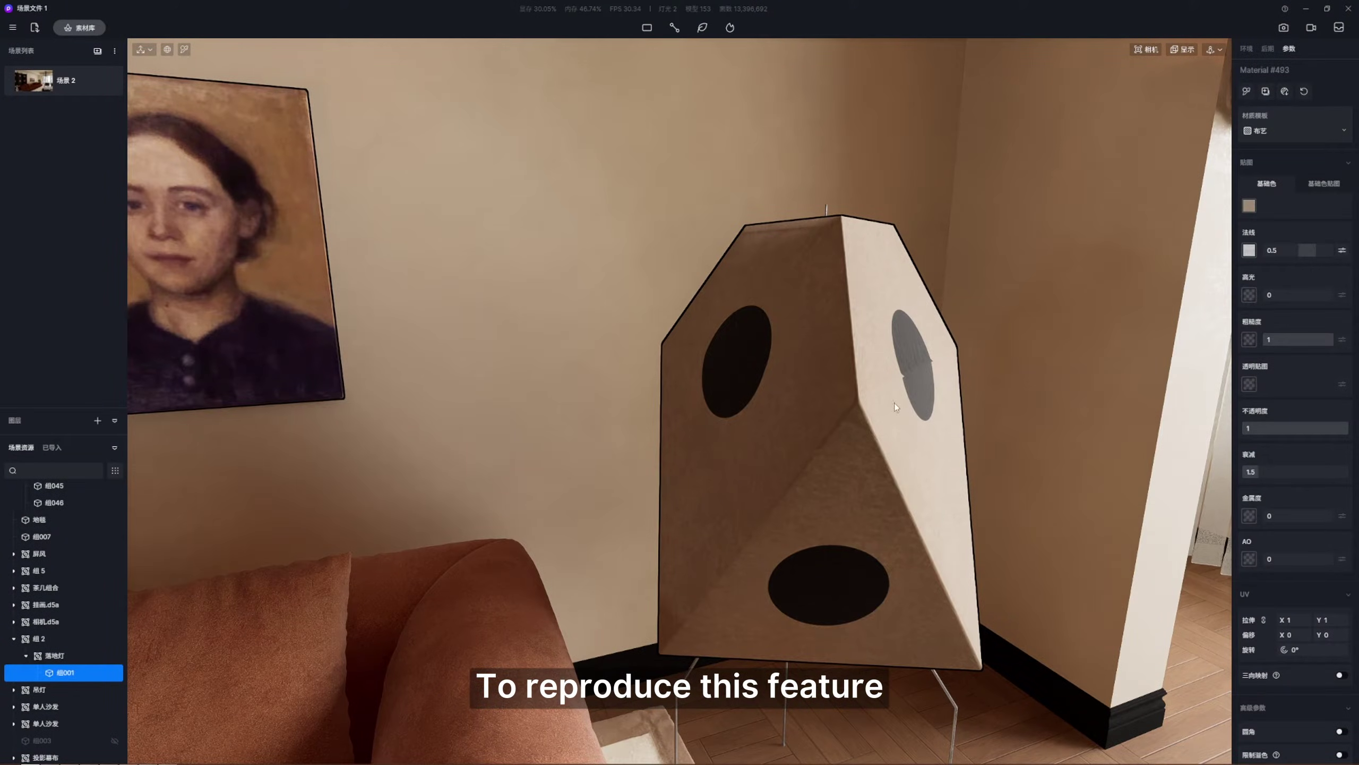
pyautogui.moveTo(894, 403); pyautogui.dragTo(822, 399, button='right')
pyautogui.click(1286, 130)
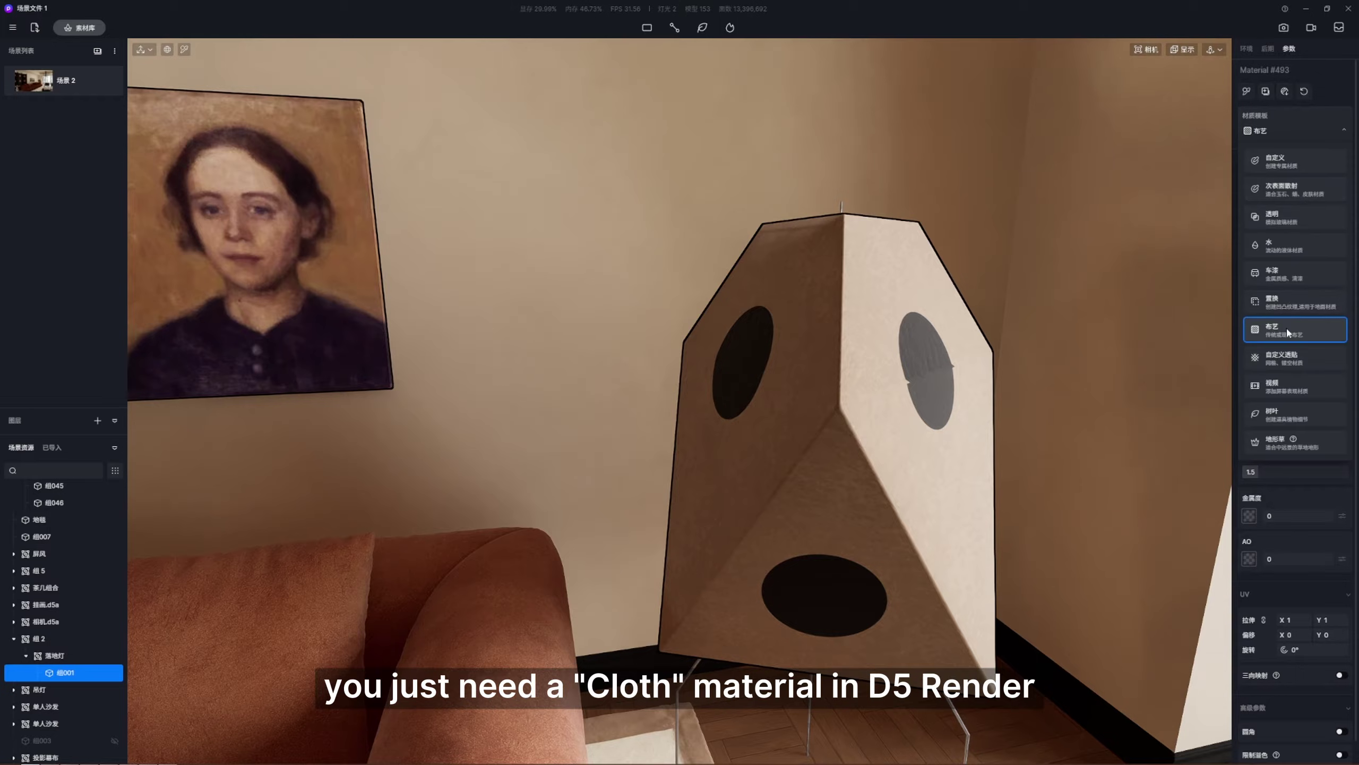
pyautogui.click(1294, 131)
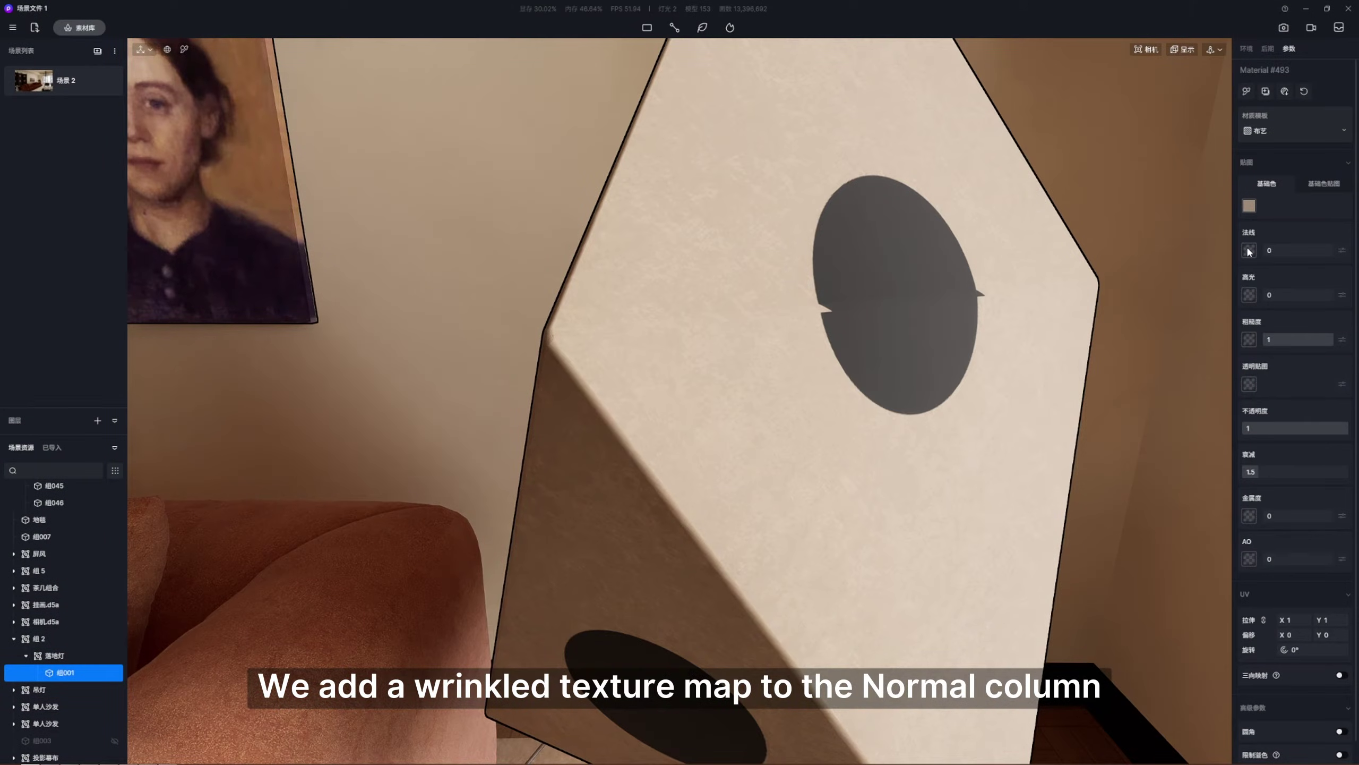
pyautogui.click(1248, 251)
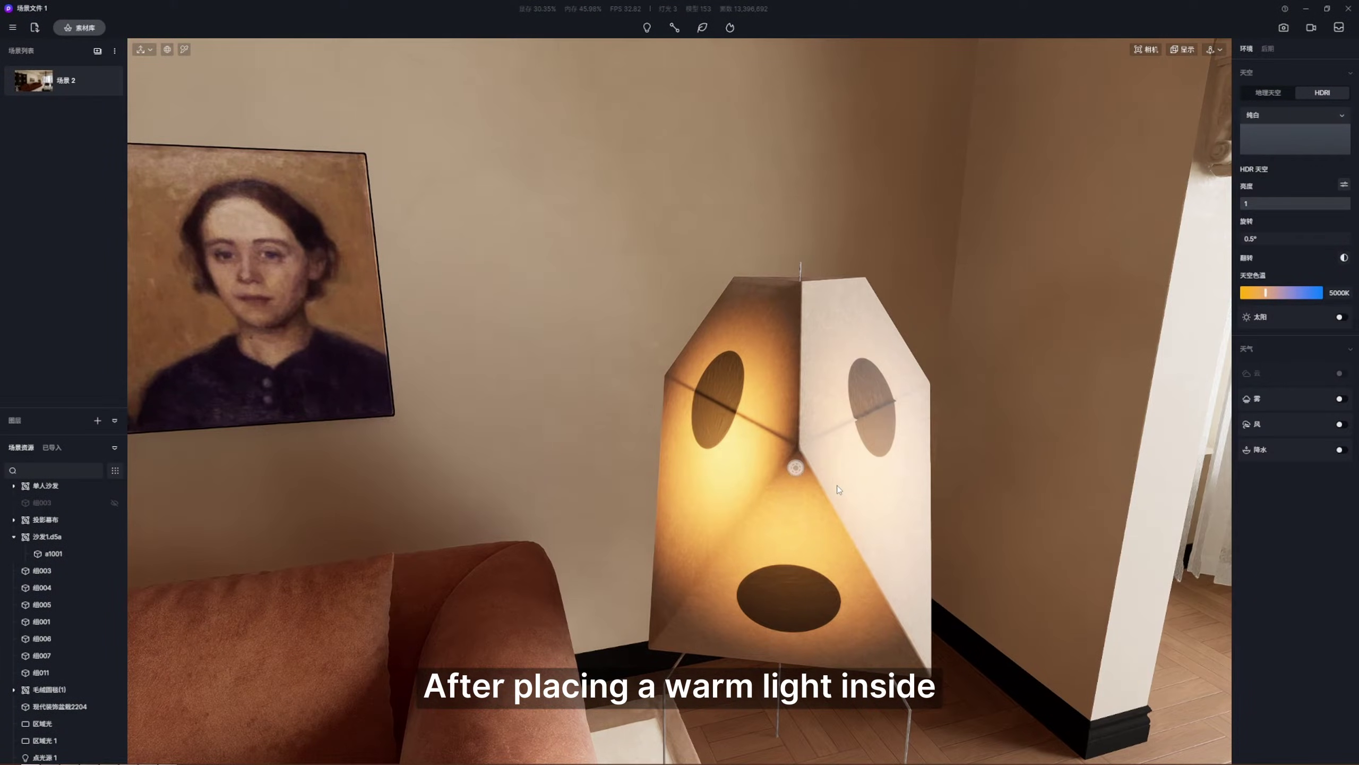
# Step: Orbit around the floor lamp and select the glowing lamp
pyautogui.moveTo(795, 502); pyautogui.dragTo(762, 448, button='middle')
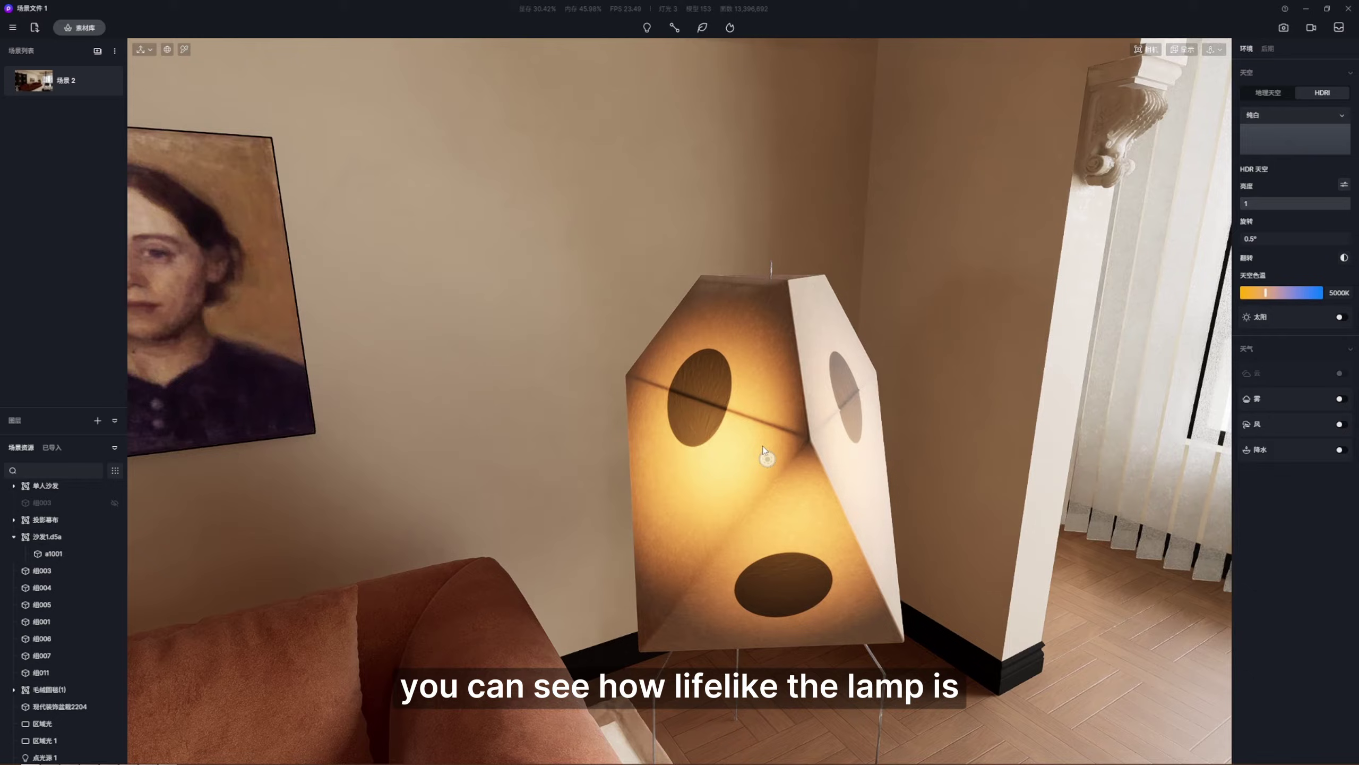
pyautogui.scroll(2, 767, 458)
pyautogui.click(767, 458)
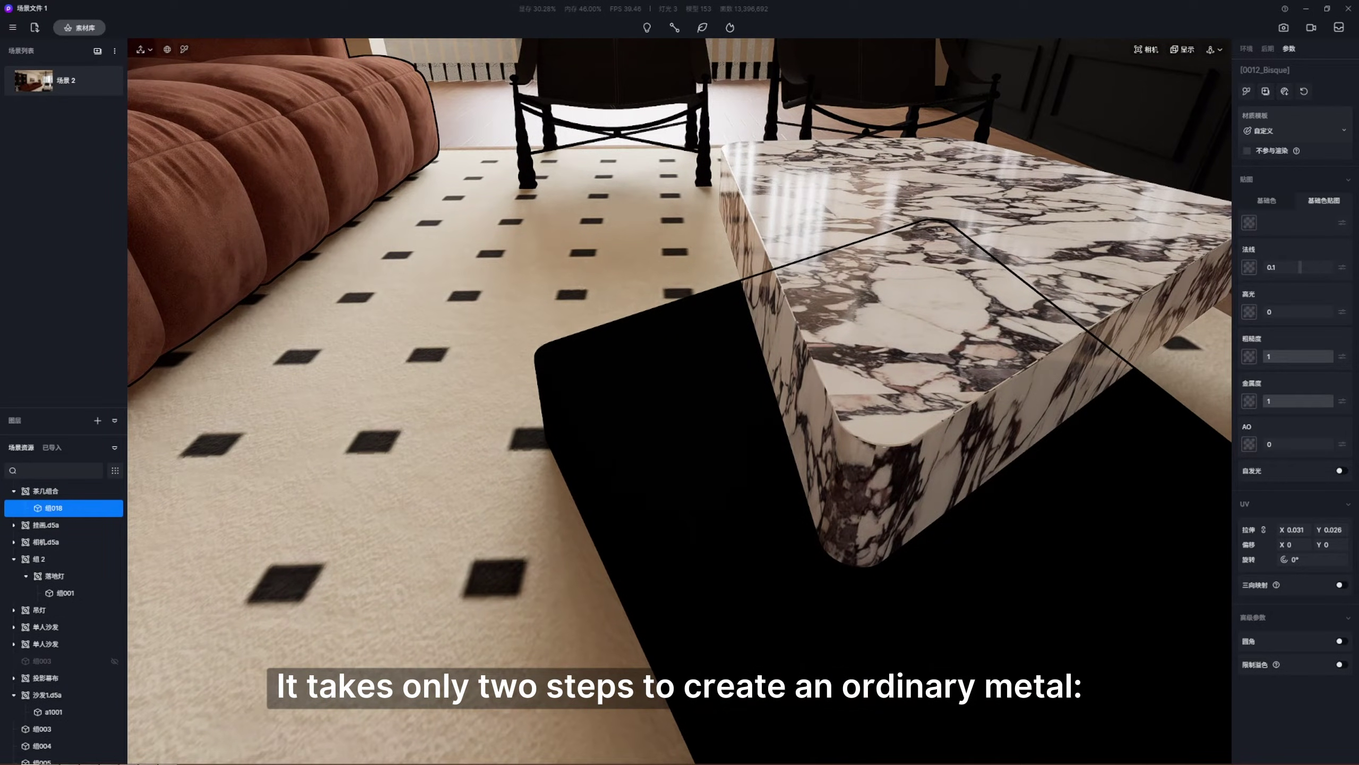
# Step: Set the lower coffee table's metal roughness to 0.33 for a glossy finish
pyautogui.write('0.33')
pyautogui.press('Return')
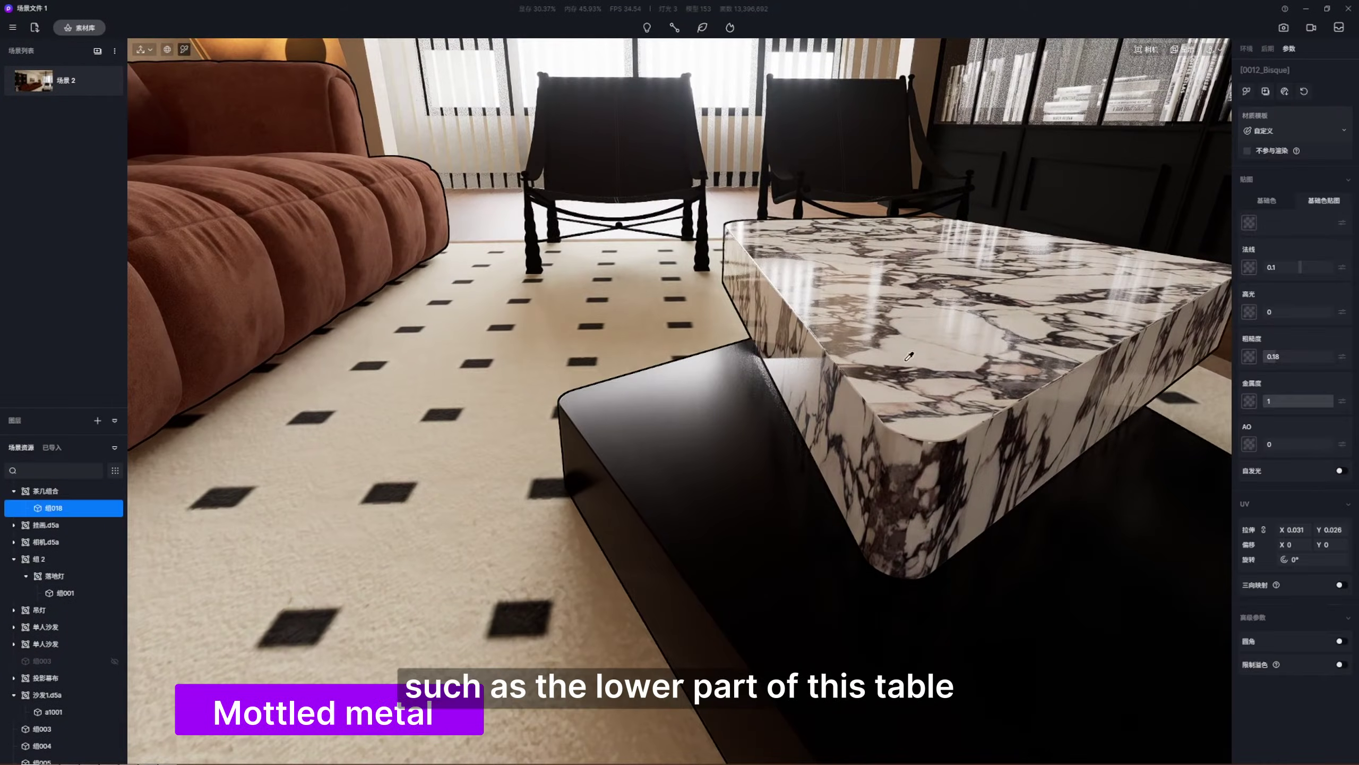
pyautogui.moveTo(907, 356); pyautogui.dragTo(758, 455, button='right')
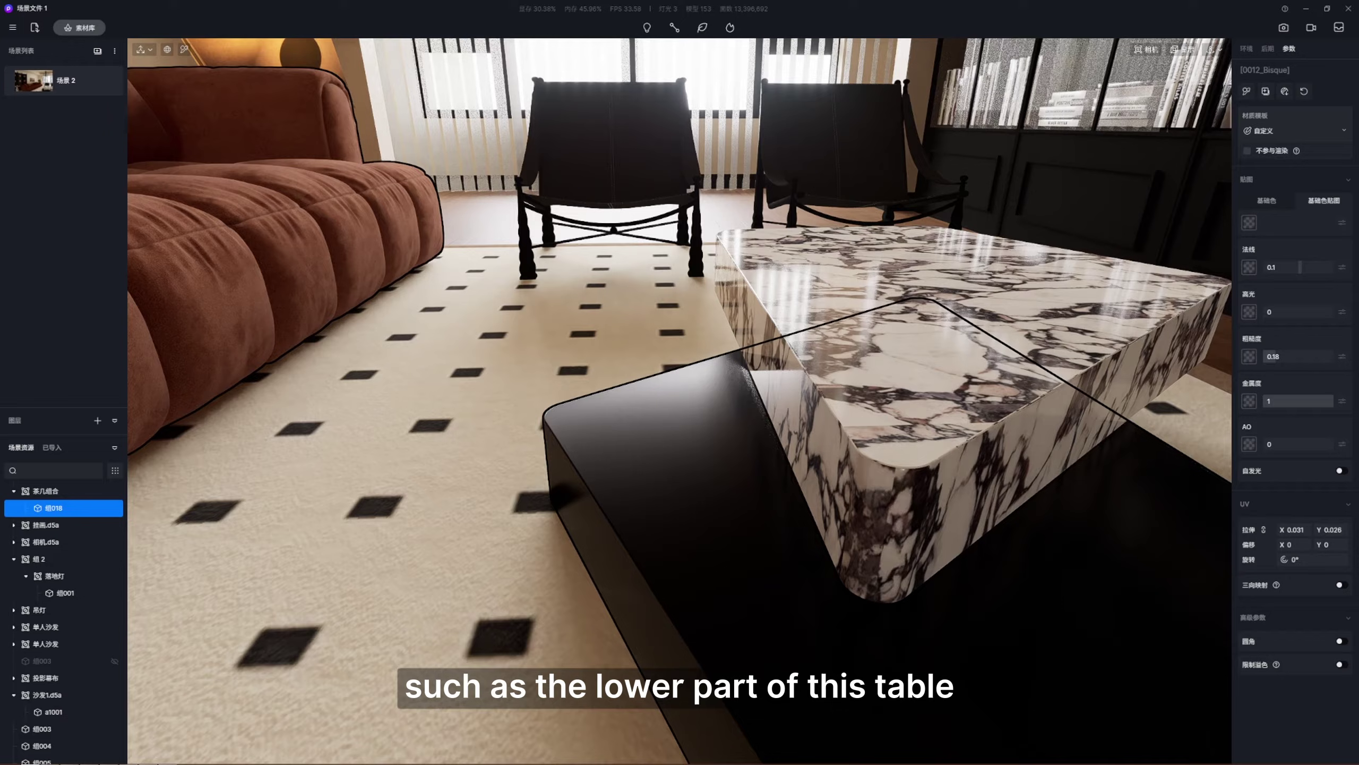
# Step: Add a mottled base colour map with normal 0 and UV stretch about 1, pasted into Metallic
pyautogui.click(1255, 225)
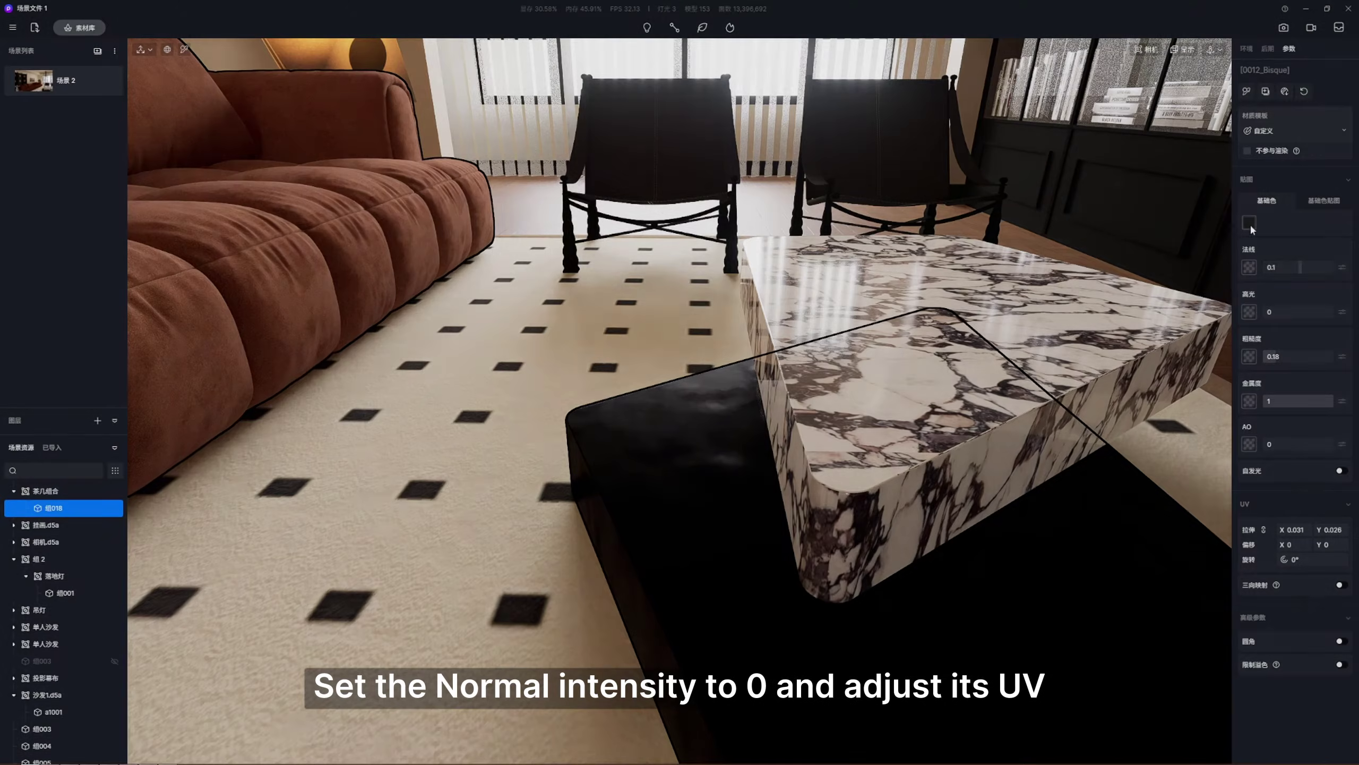
pyautogui.click(1290, 267)
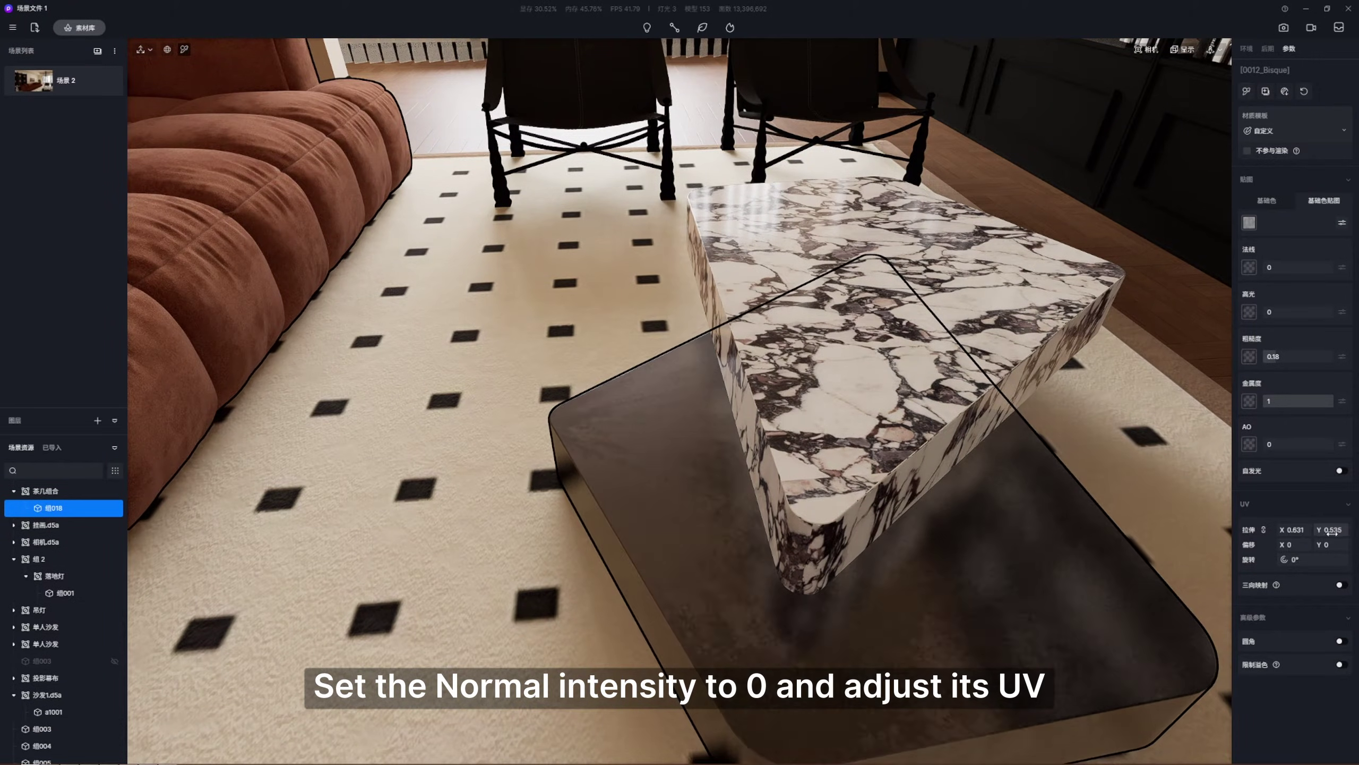
pyautogui.moveTo(1333, 532); pyautogui.dragTo(1353, 543)
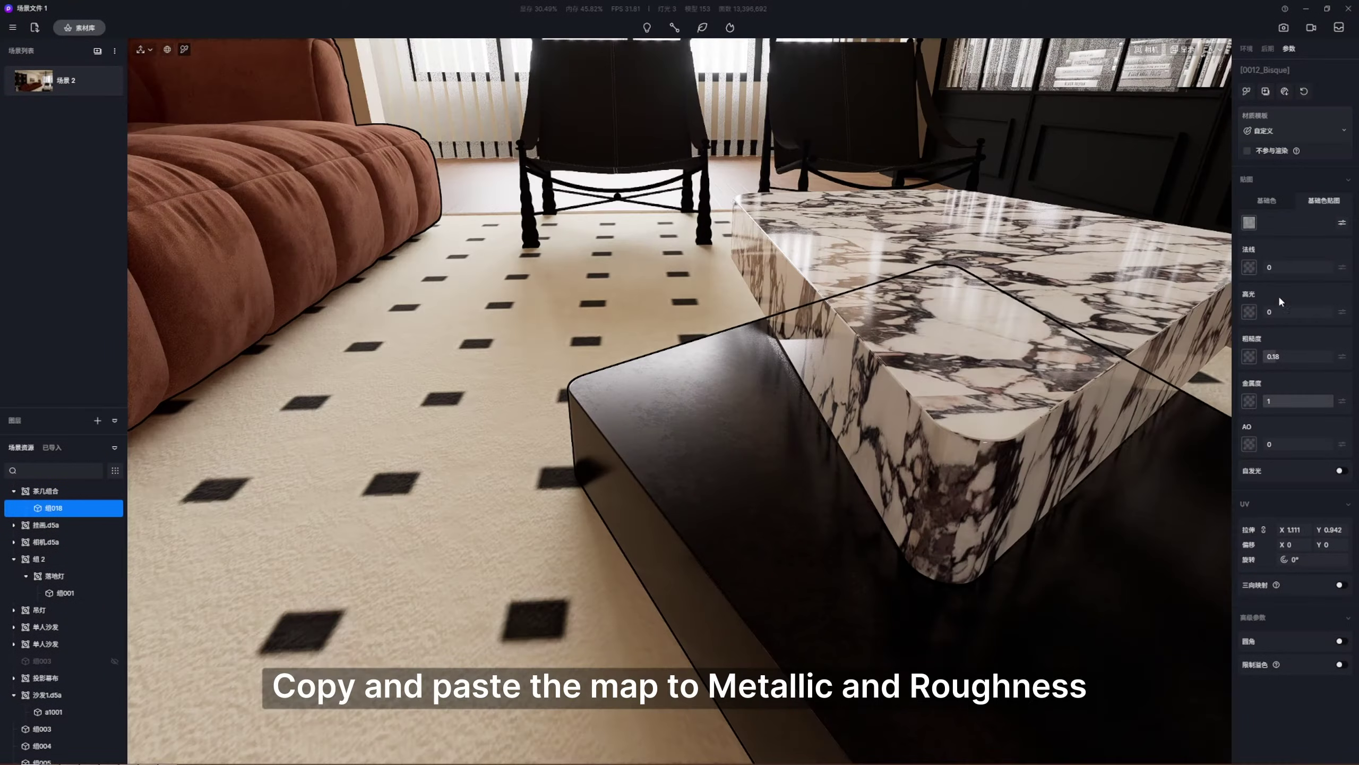
pyautogui.click(1264, 488)
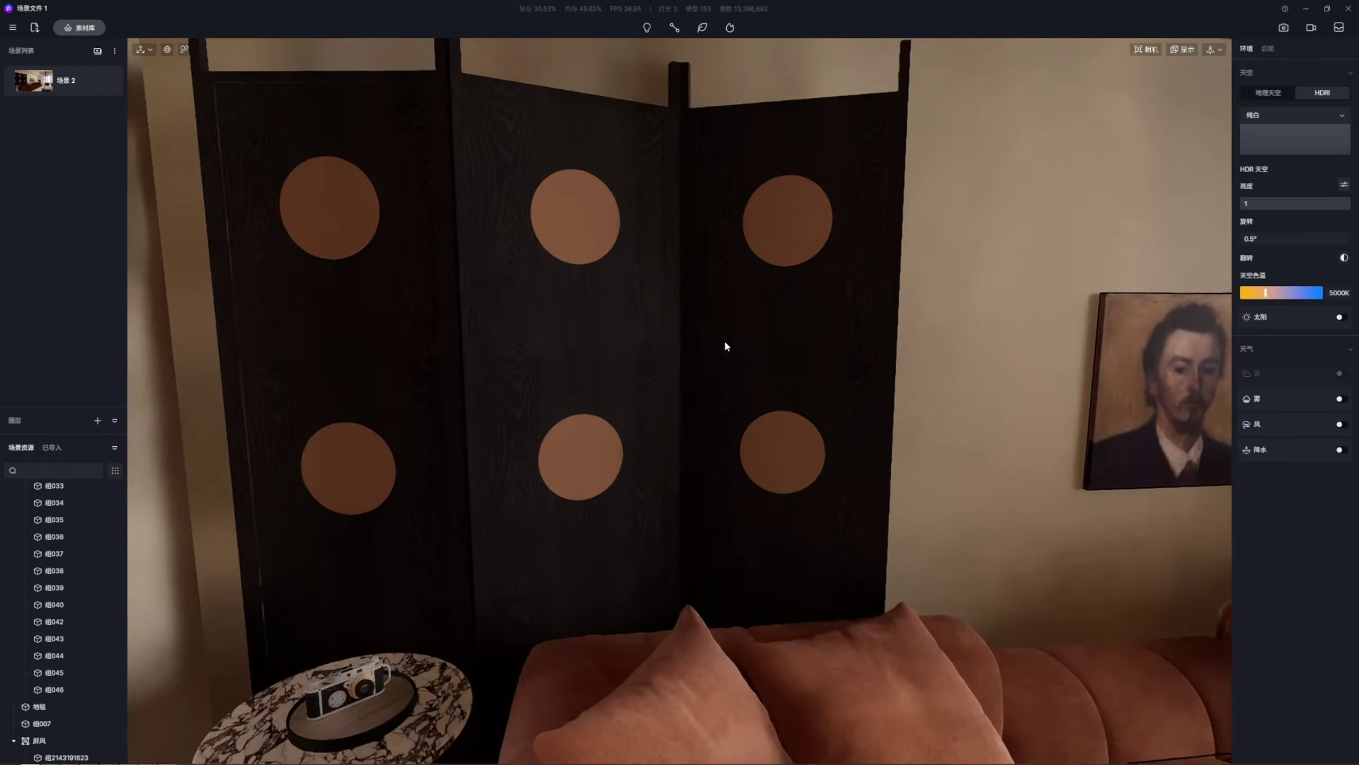
# Step: Pick the folding-screen disc material and load a brass texture as its base colour
pyautogui.scroll(10, 765, 307)
pyautogui.click(815, 296)
pyautogui.scroll(5, 814, 296)
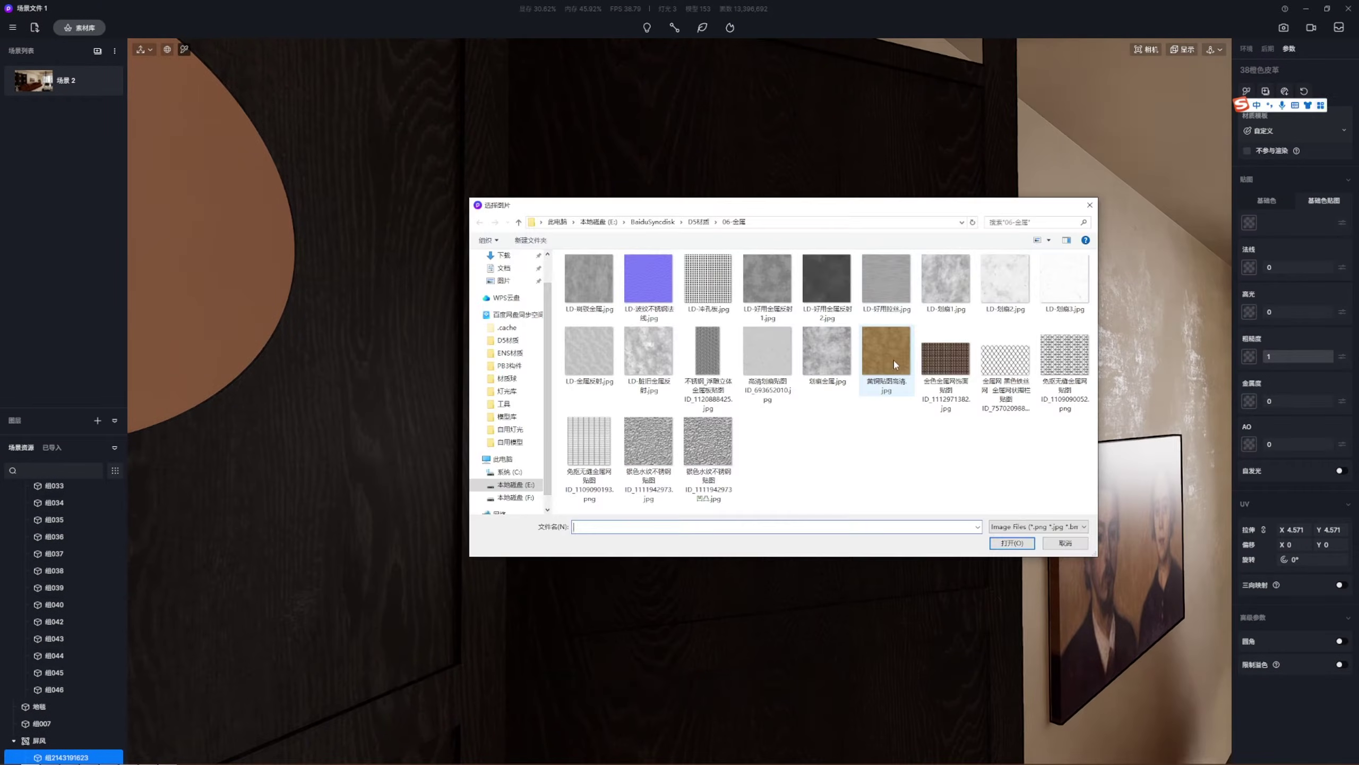
pyautogui.doubleClick(886, 351)
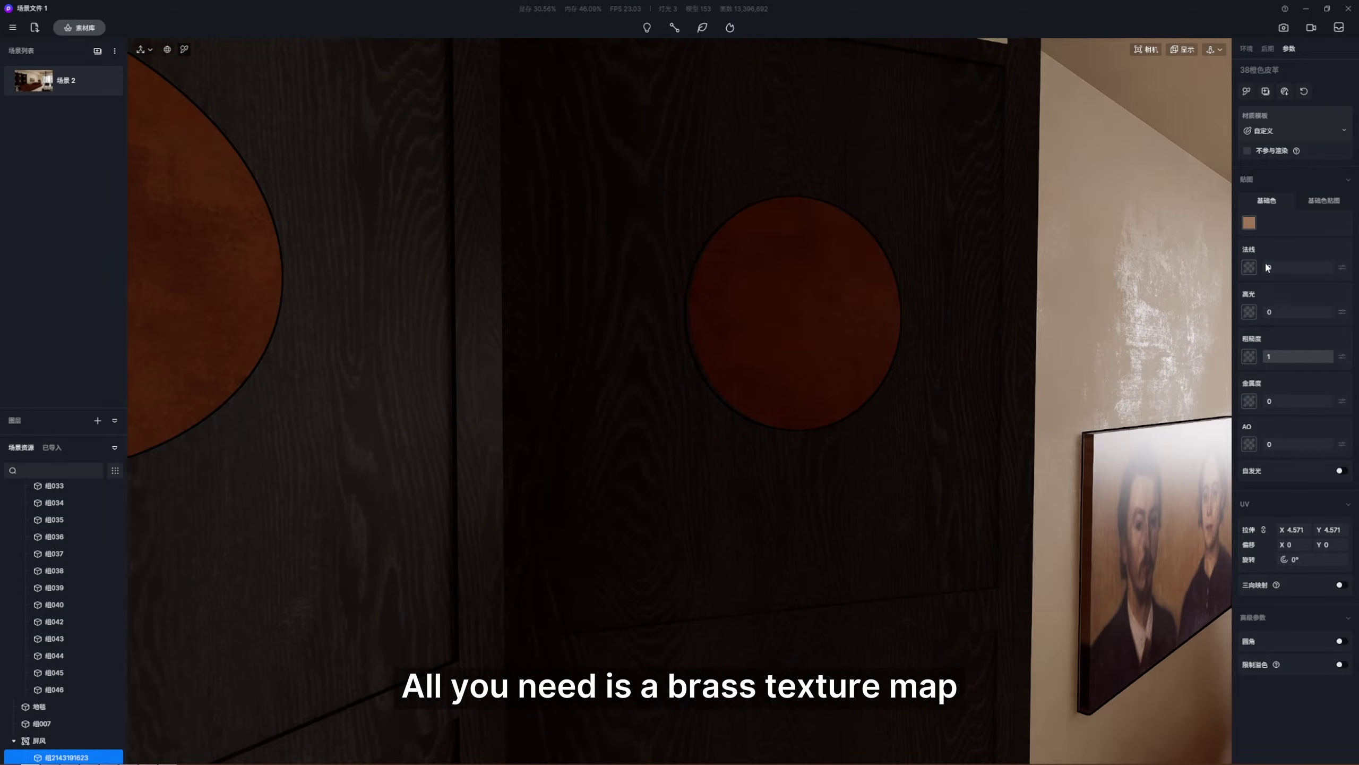
# Step: Set the disc colour tint to white, Metallic to 1 and Roughness to 0.17
pyautogui.click(1249, 223)
pyautogui.click(1242, 260)
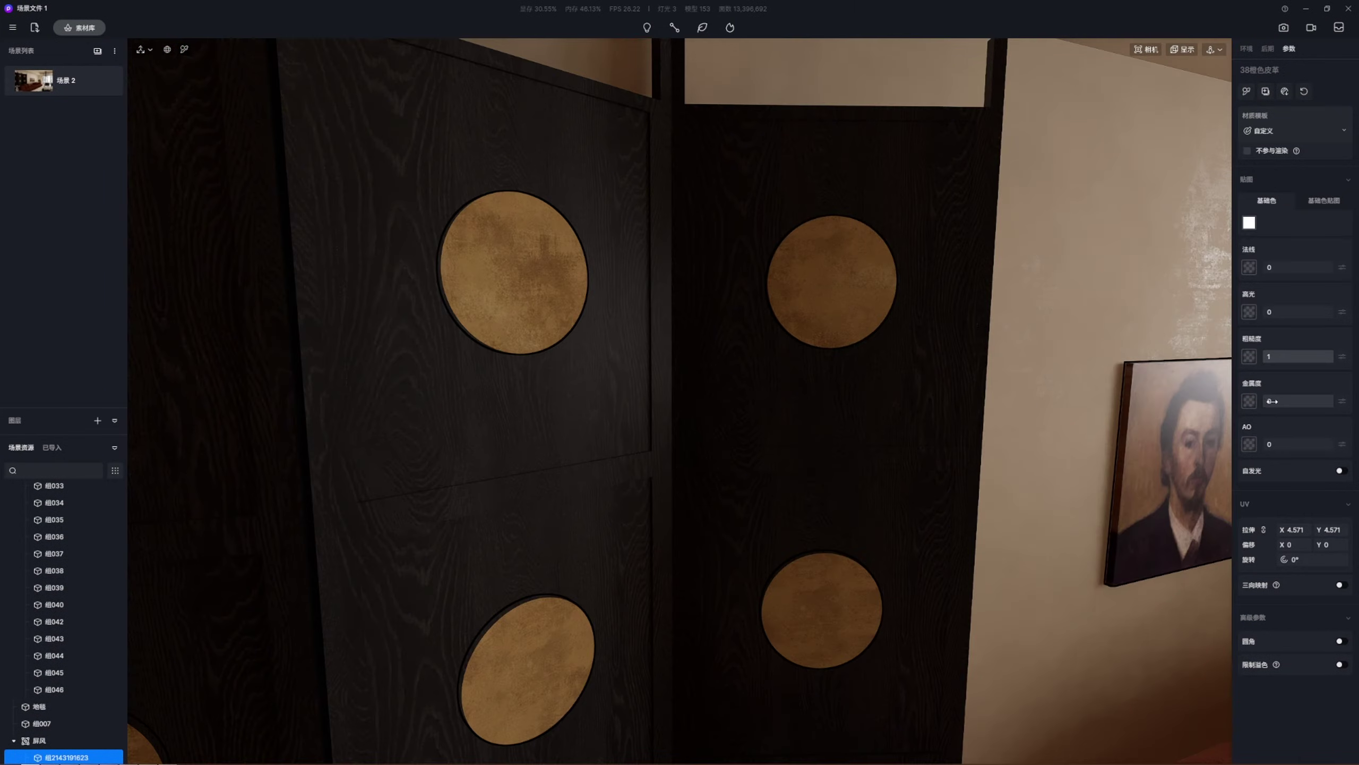
pyautogui.moveTo(1272, 401); pyautogui.dragTo(1275, 361)
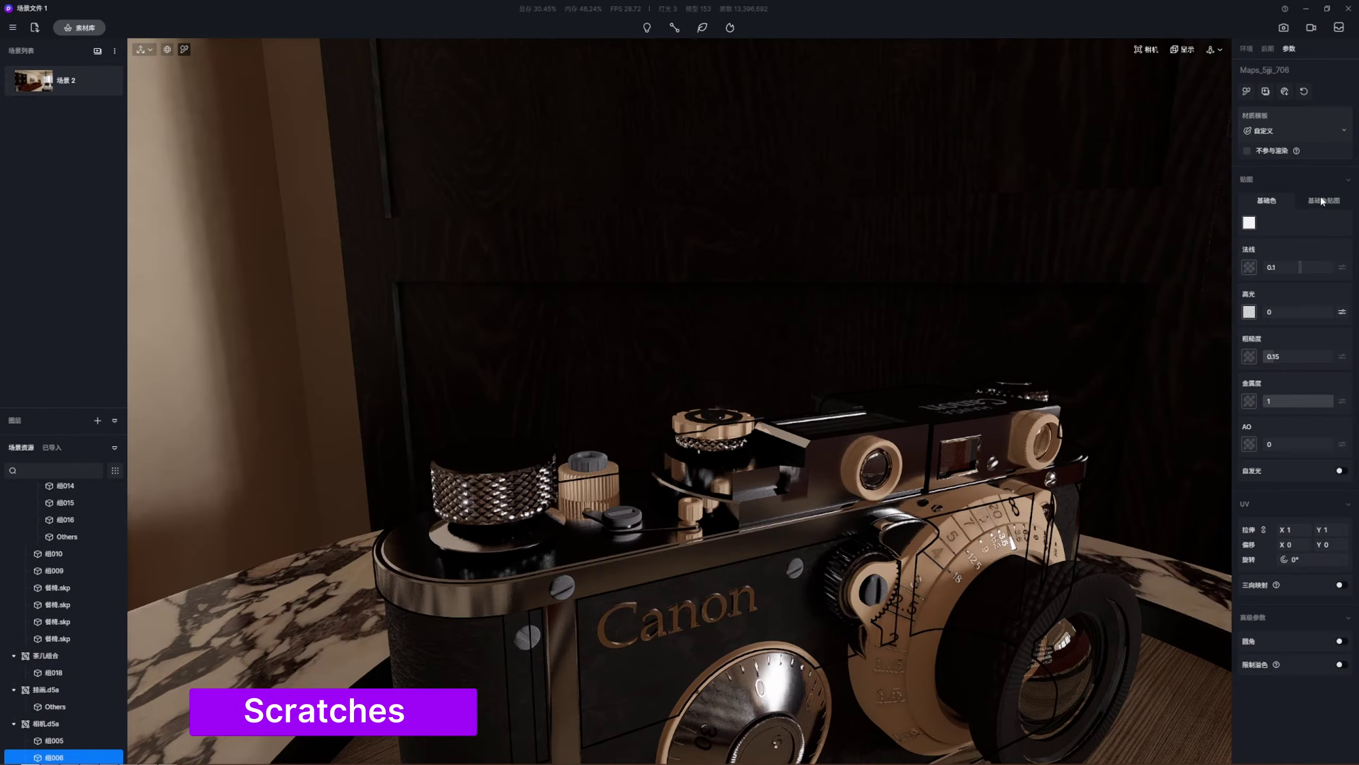
# Step: Select the camera dial's material and load a scratch texture tiled at about 6.42
pyautogui.press('Escape')
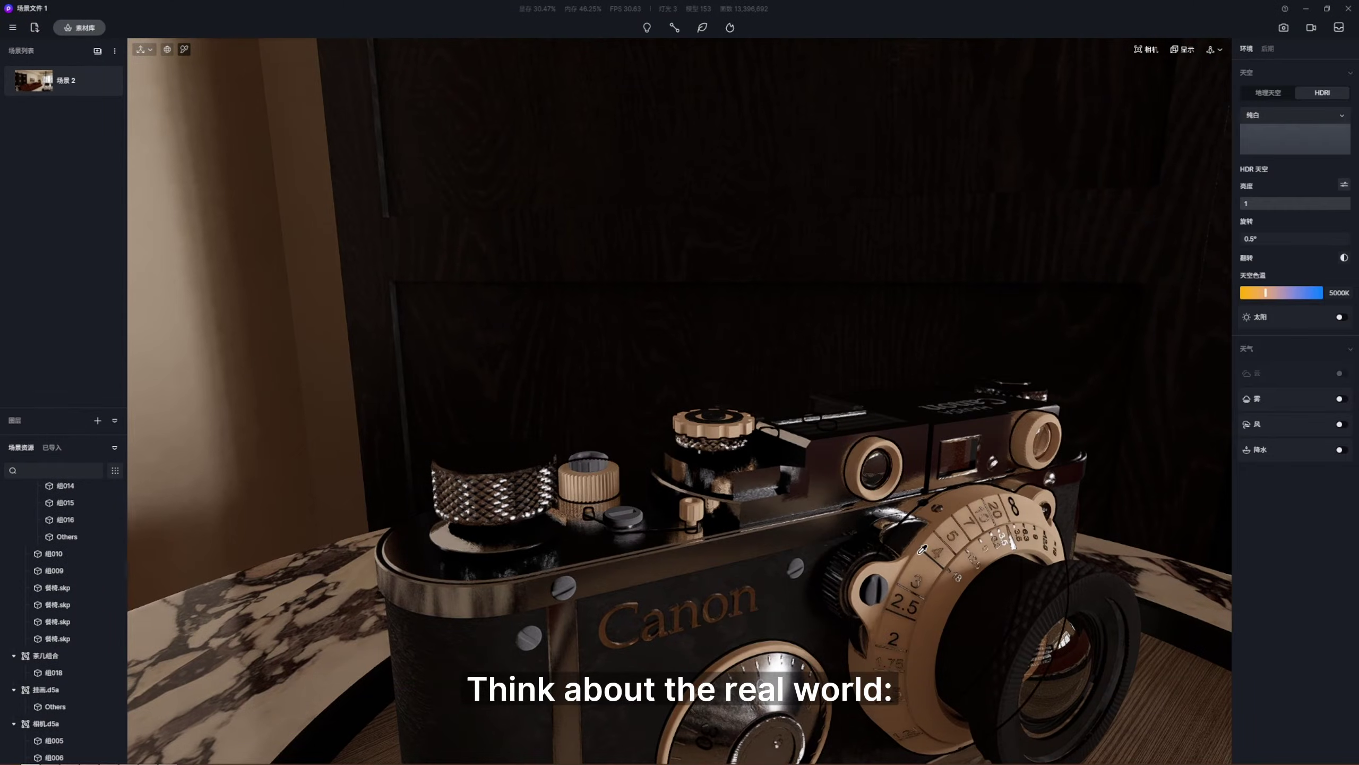
pyautogui.click(946, 514)
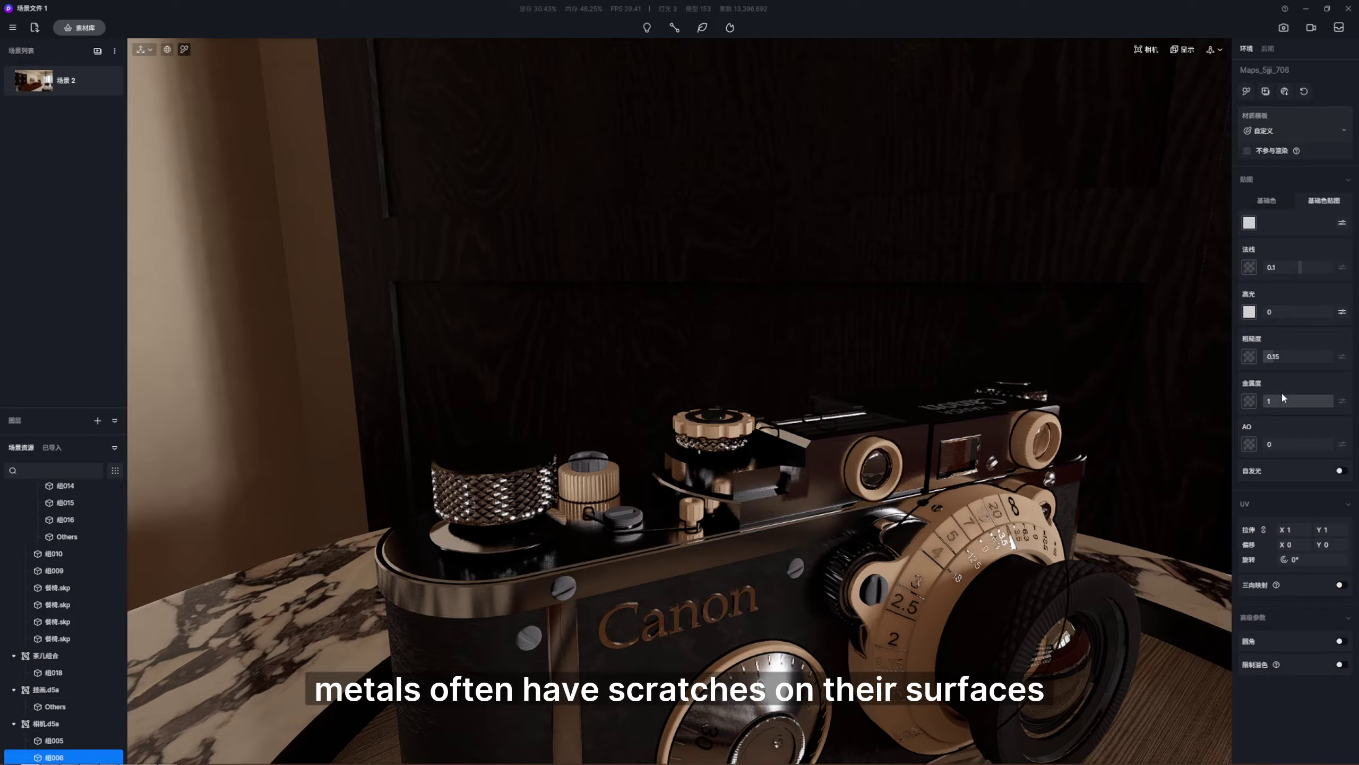
pyautogui.click(1014, 499)
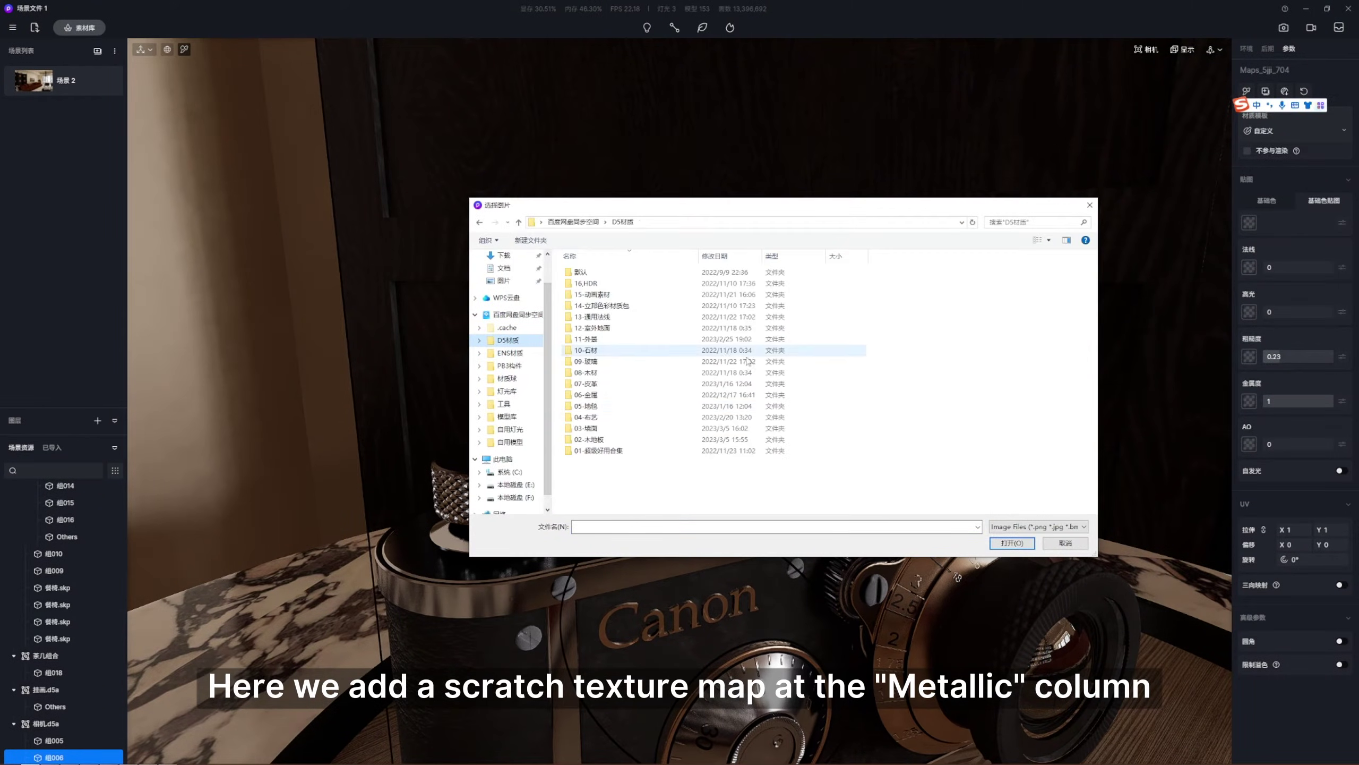
pyautogui.doubleClick(615, 395)
pyautogui.click(1011, 543)
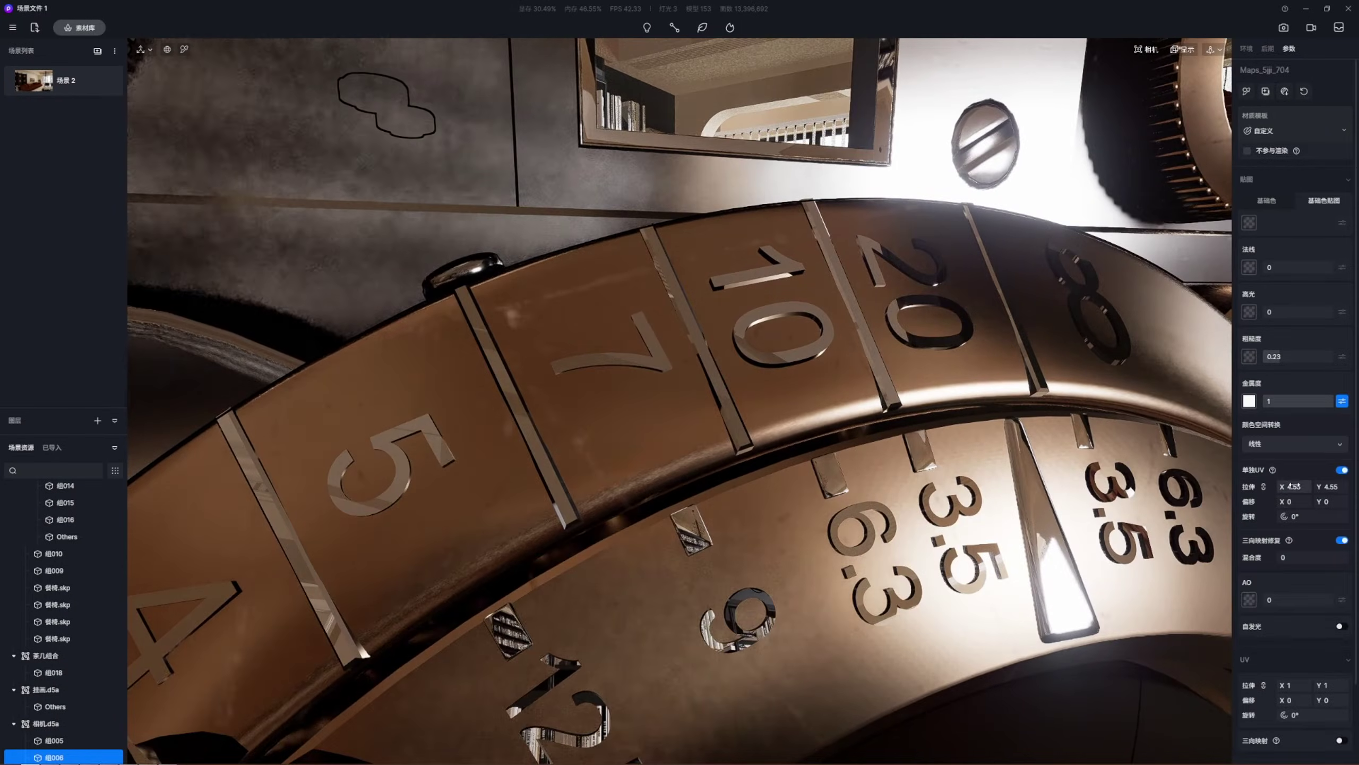
pyautogui.moveTo(1283, 487); pyautogui.dragTo(1305, 487)
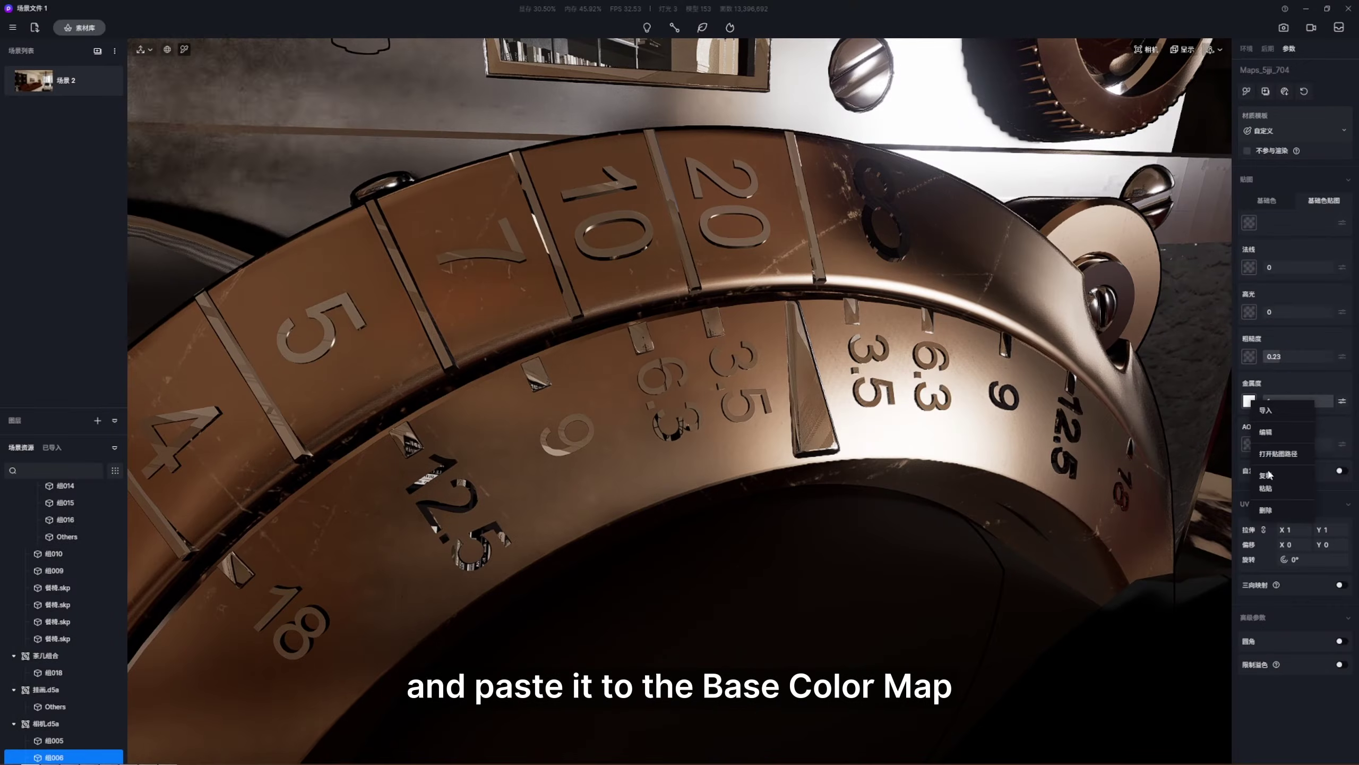
# Step: Paste the copied map into the dial's Base Color Map and switch off Individual UV
pyautogui.rightClick(1249, 224)
pyautogui.click(1272, 299)
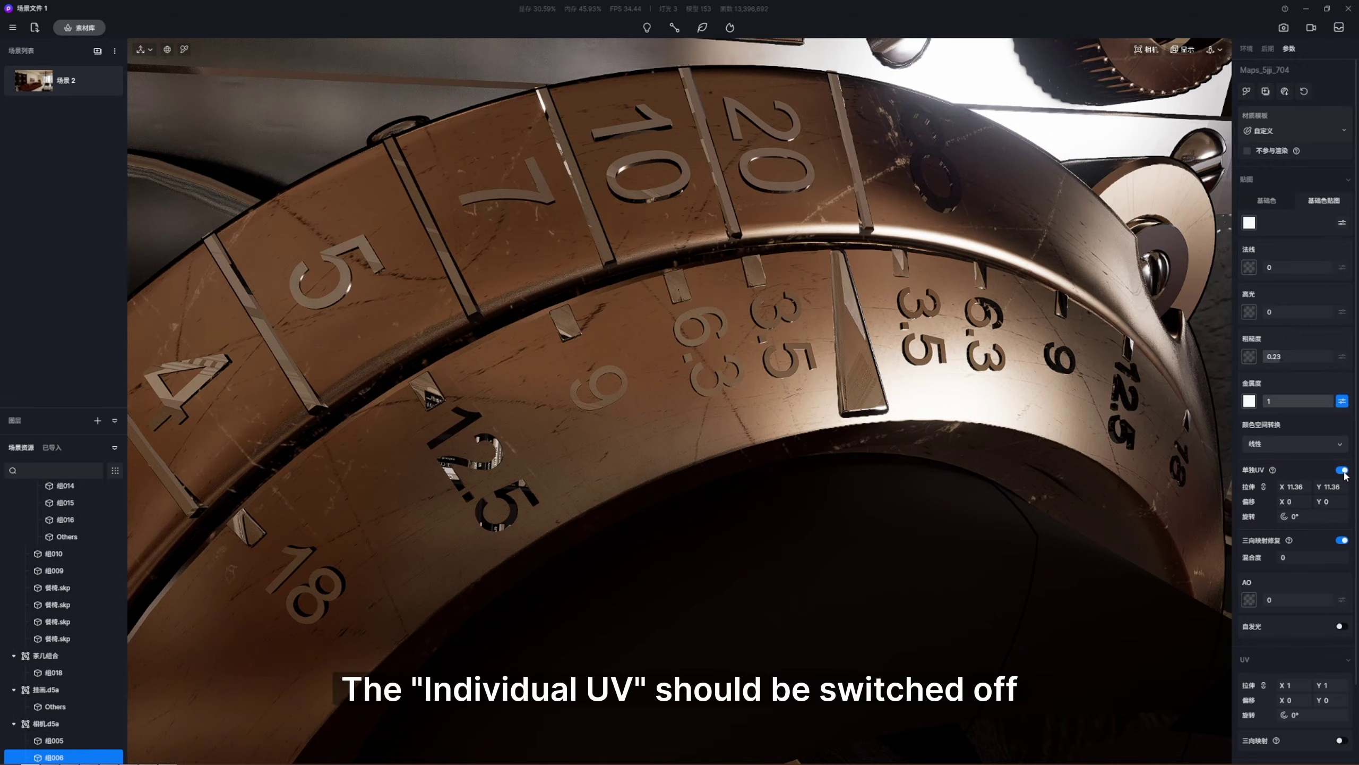
pyautogui.click(1342, 470)
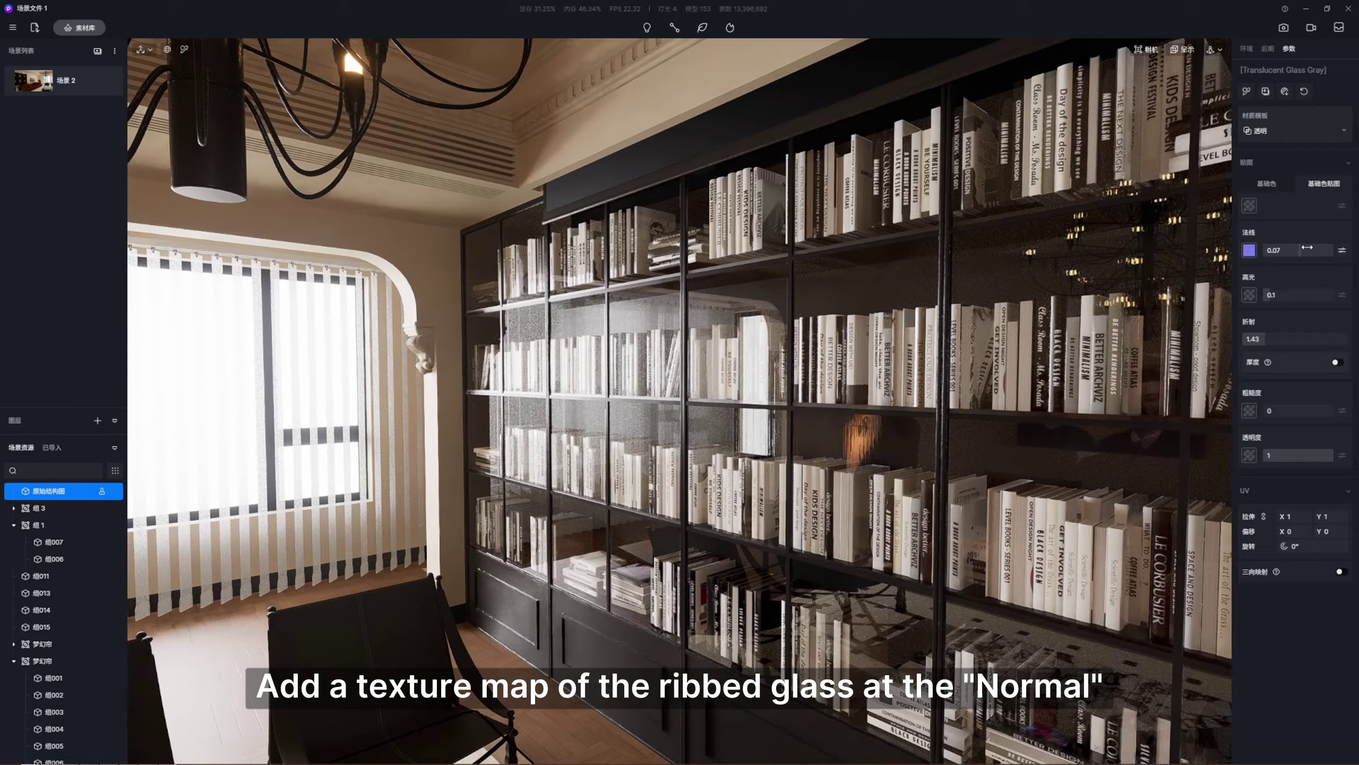
# Step: Strengthen the ribbed-glass normal effect and raise the glass refraction to 1.96
pyautogui.moveTo(1307, 248); pyautogui.dragTo(1318, 248)
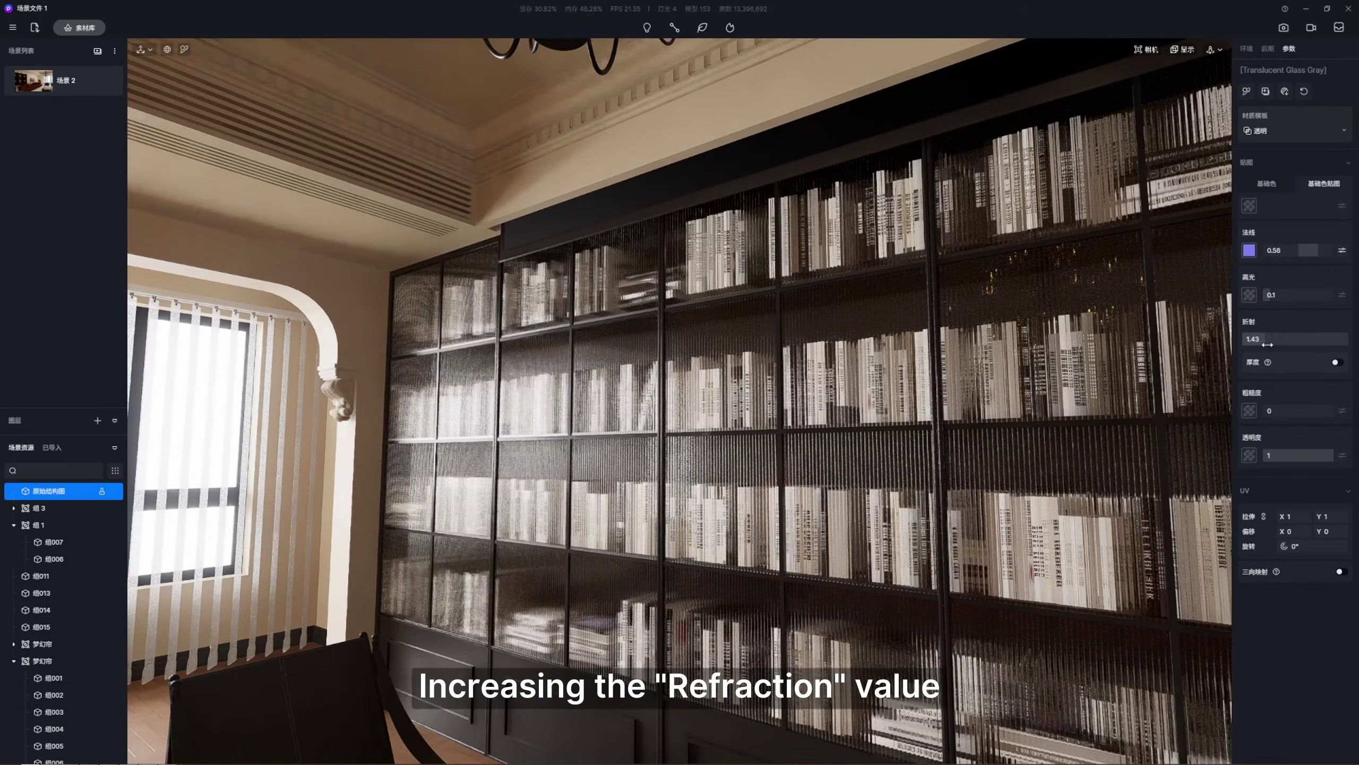
pyautogui.moveTo(1268, 344); pyautogui.dragTo(1292, 343)
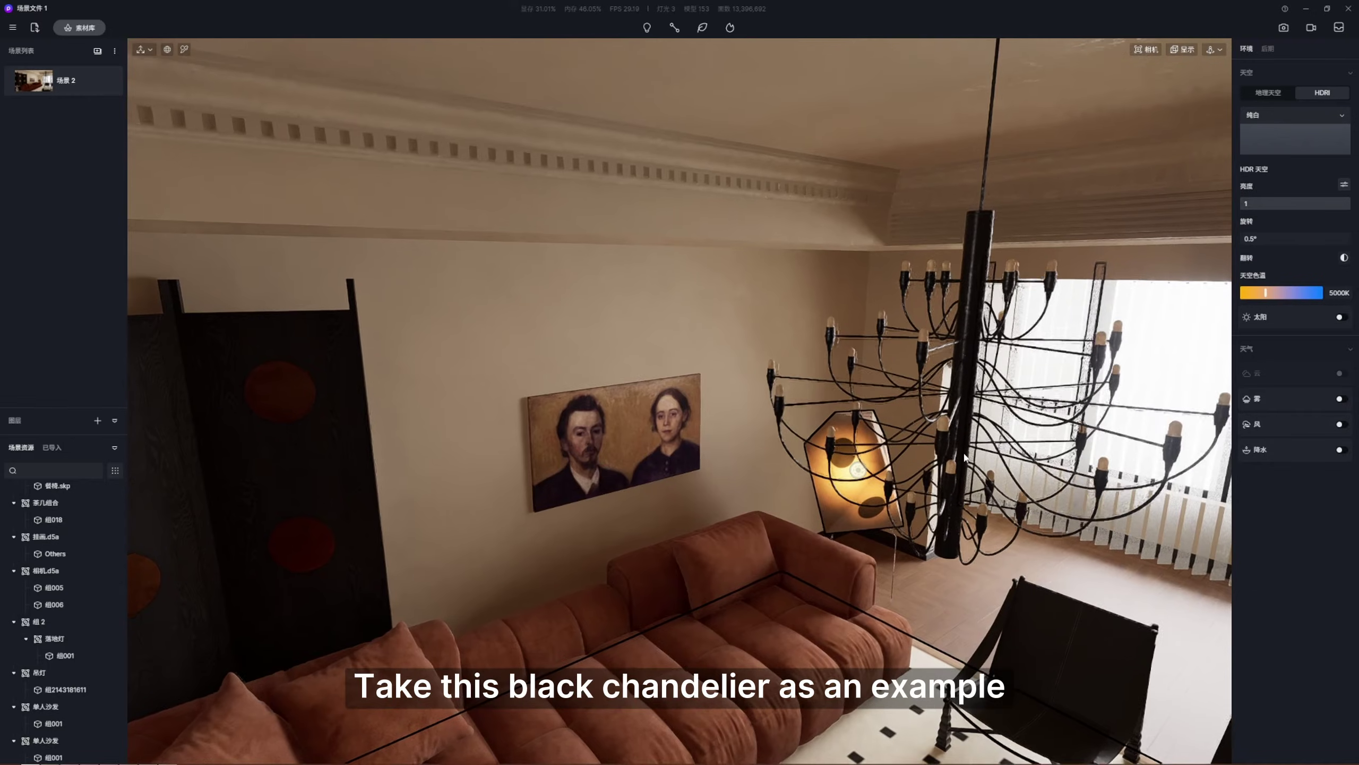
# Step: Make the chandelier bulbs emissive and lower the scene bloom to about 0.15
pyautogui.click(956, 426)
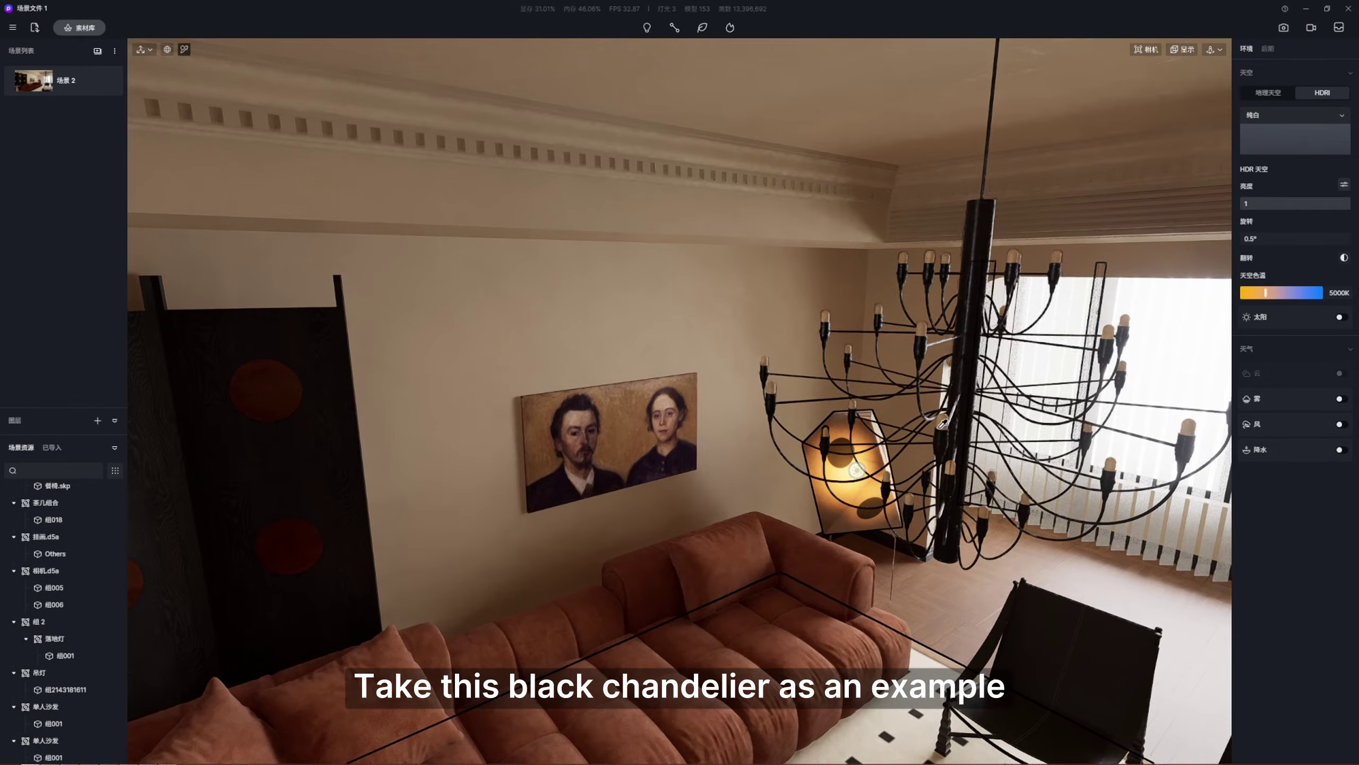
pyautogui.click(1340, 470)
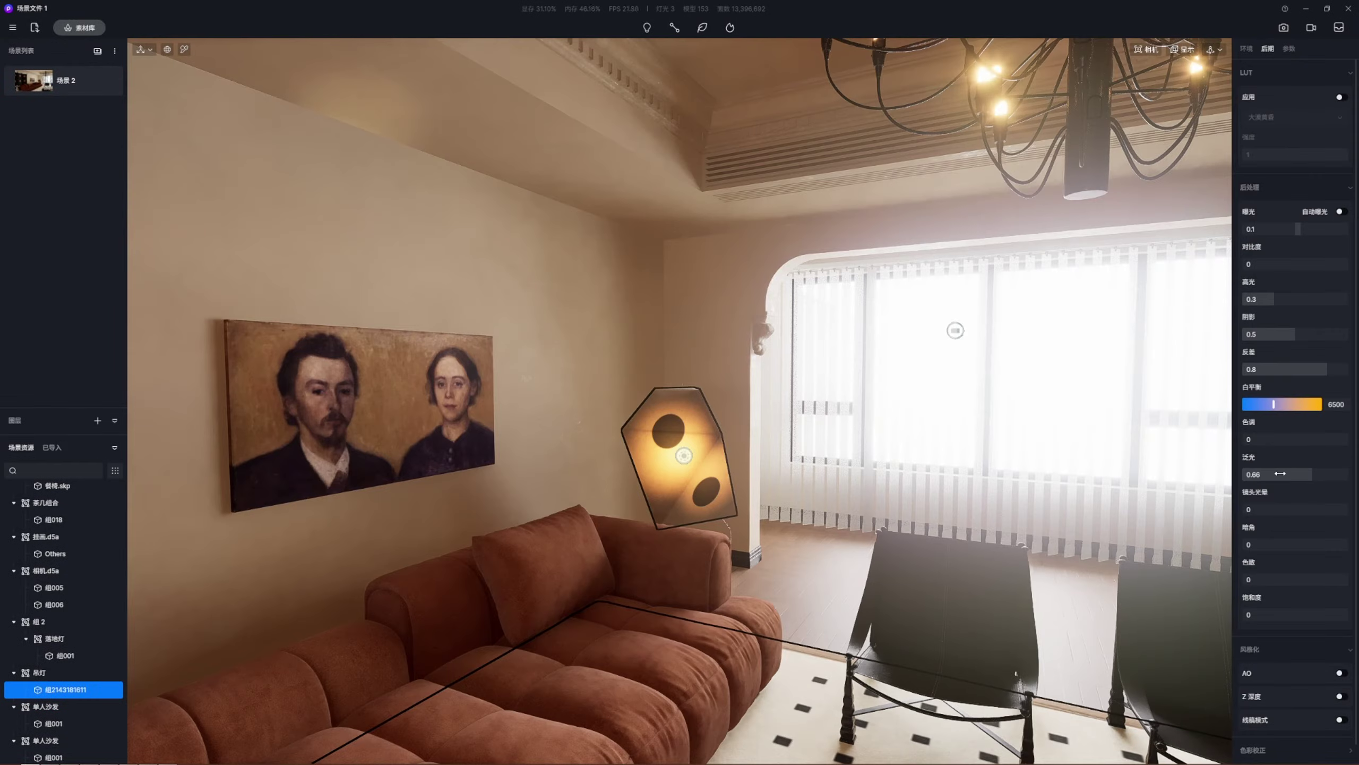
pyautogui.moveTo(1280, 473); pyautogui.dragTo(1265, 473)
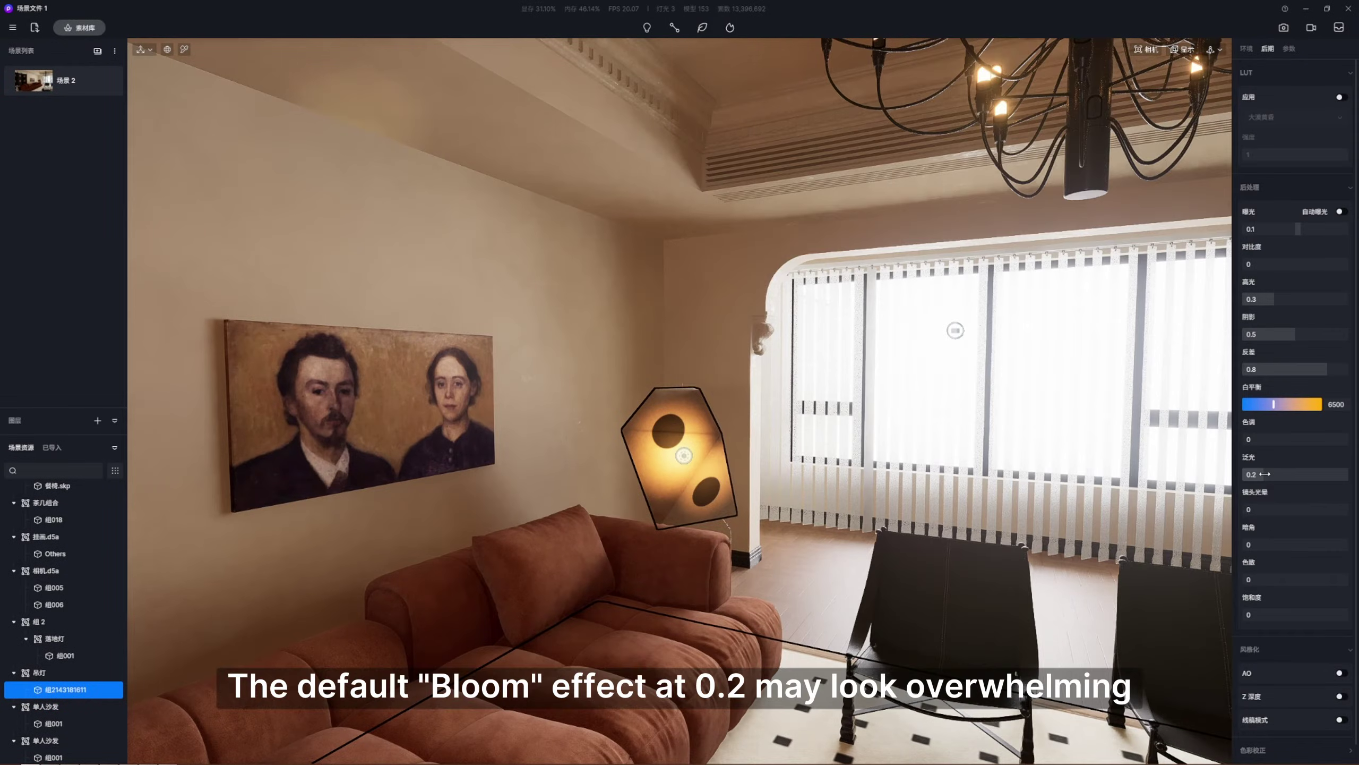
pyautogui.click(1259, 473)
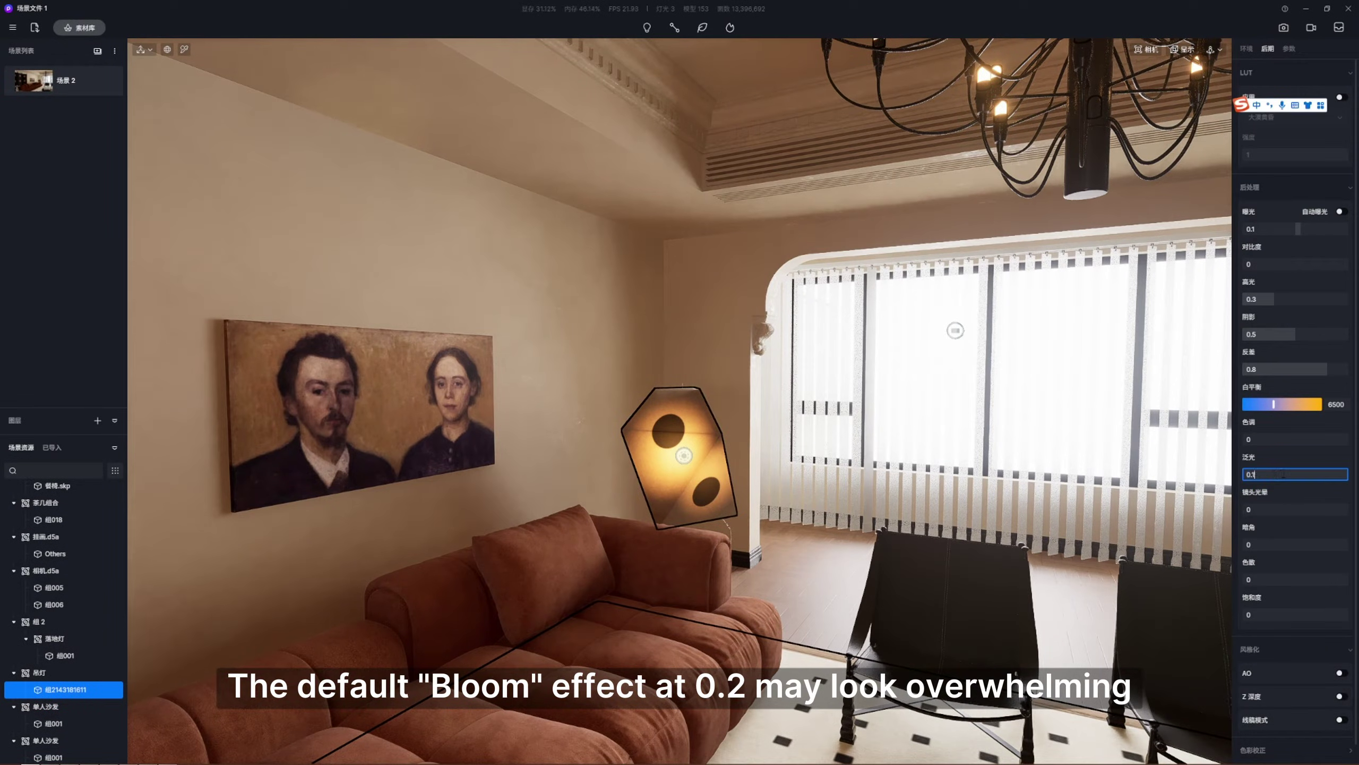
# Step: Raise the chandelier bulbs' emissive intensity to 100, then deselect them
pyautogui.moveTo(1016, 300); pyautogui.dragTo(1025, 267, button='right')
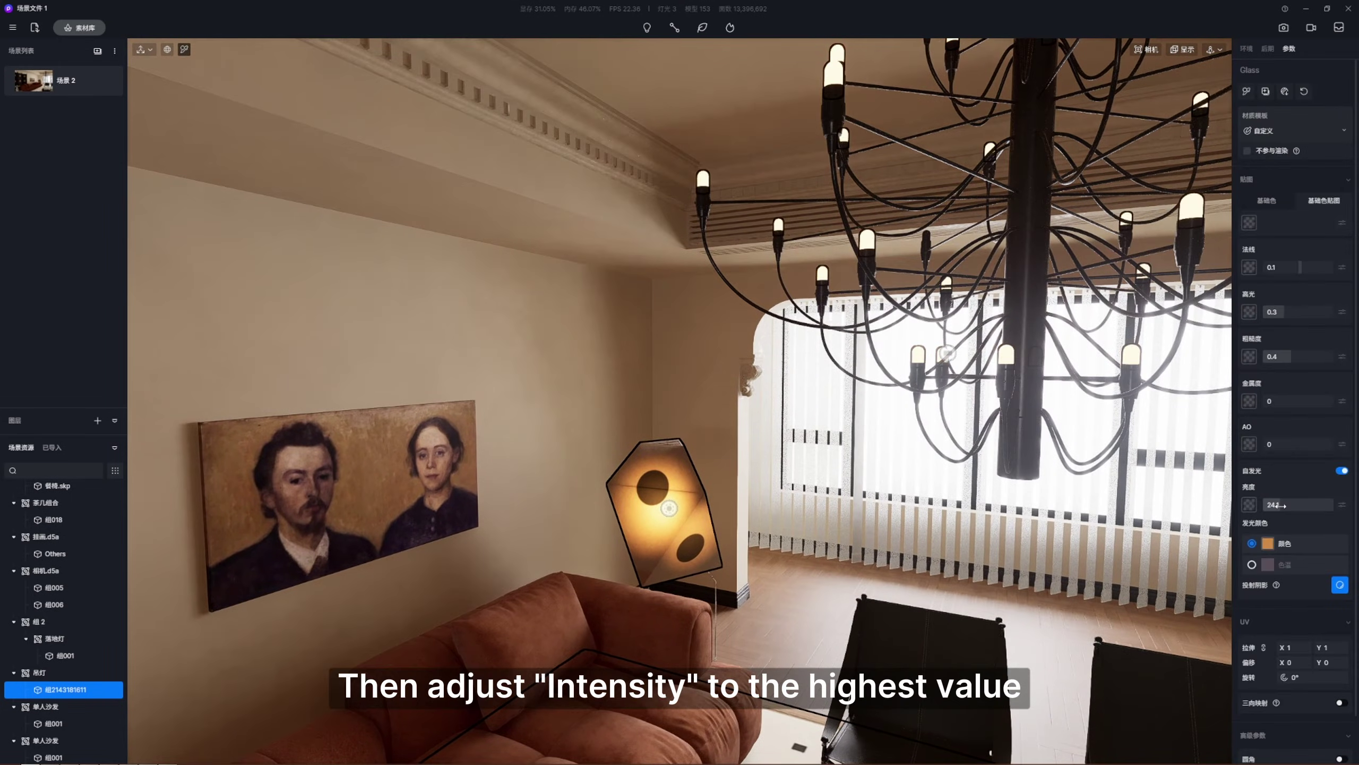
pyautogui.moveTo(1278, 506); pyautogui.dragTo(1347, 511)
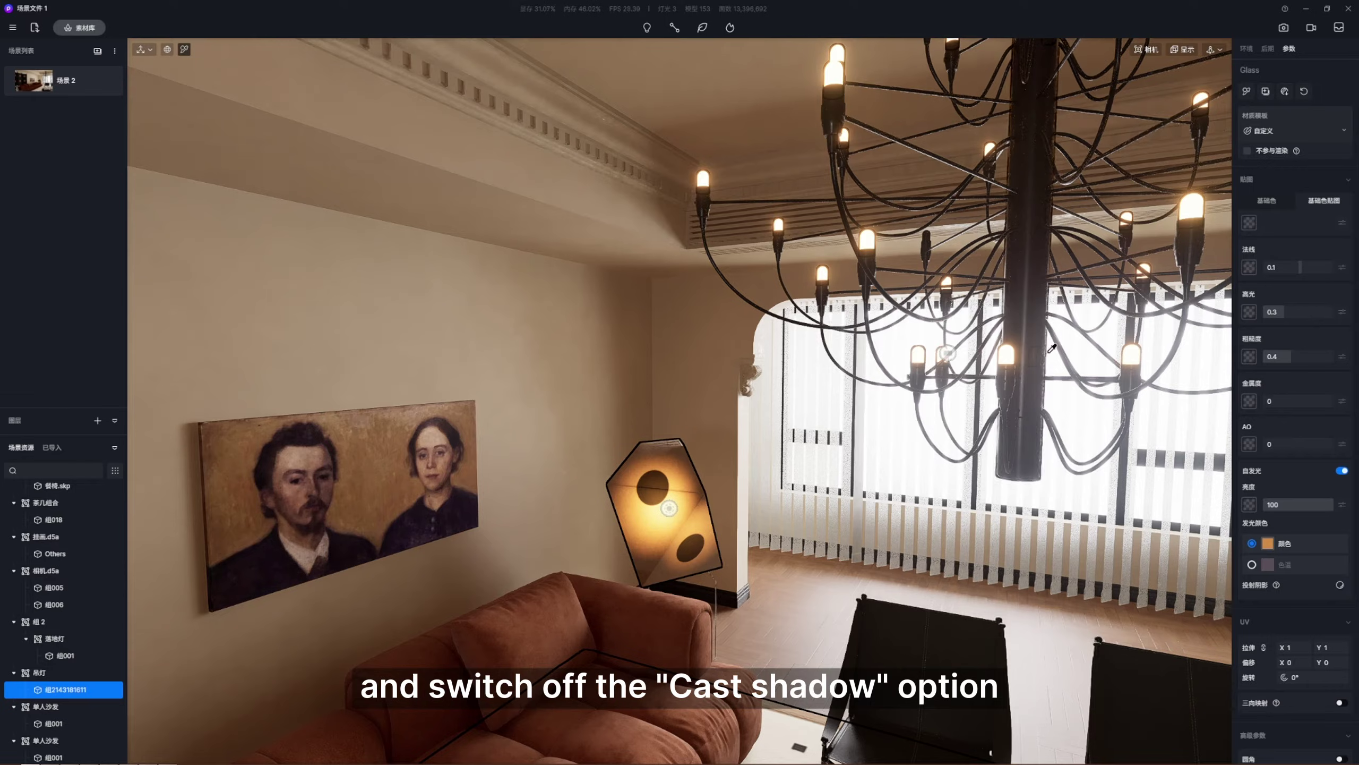
pyautogui.scroll(-10, 1051, 348)
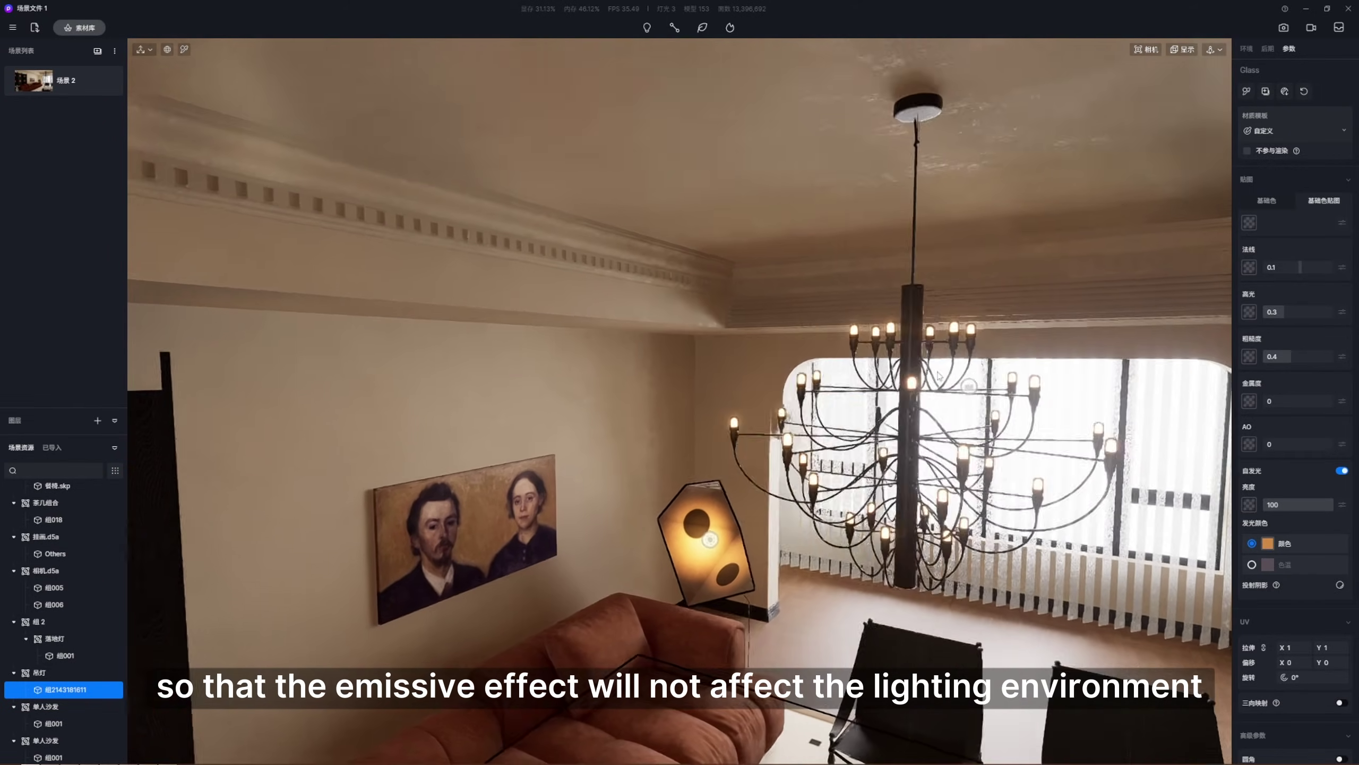
pyautogui.scroll(-5, 791, 325)
pyautogui.press('Escape')
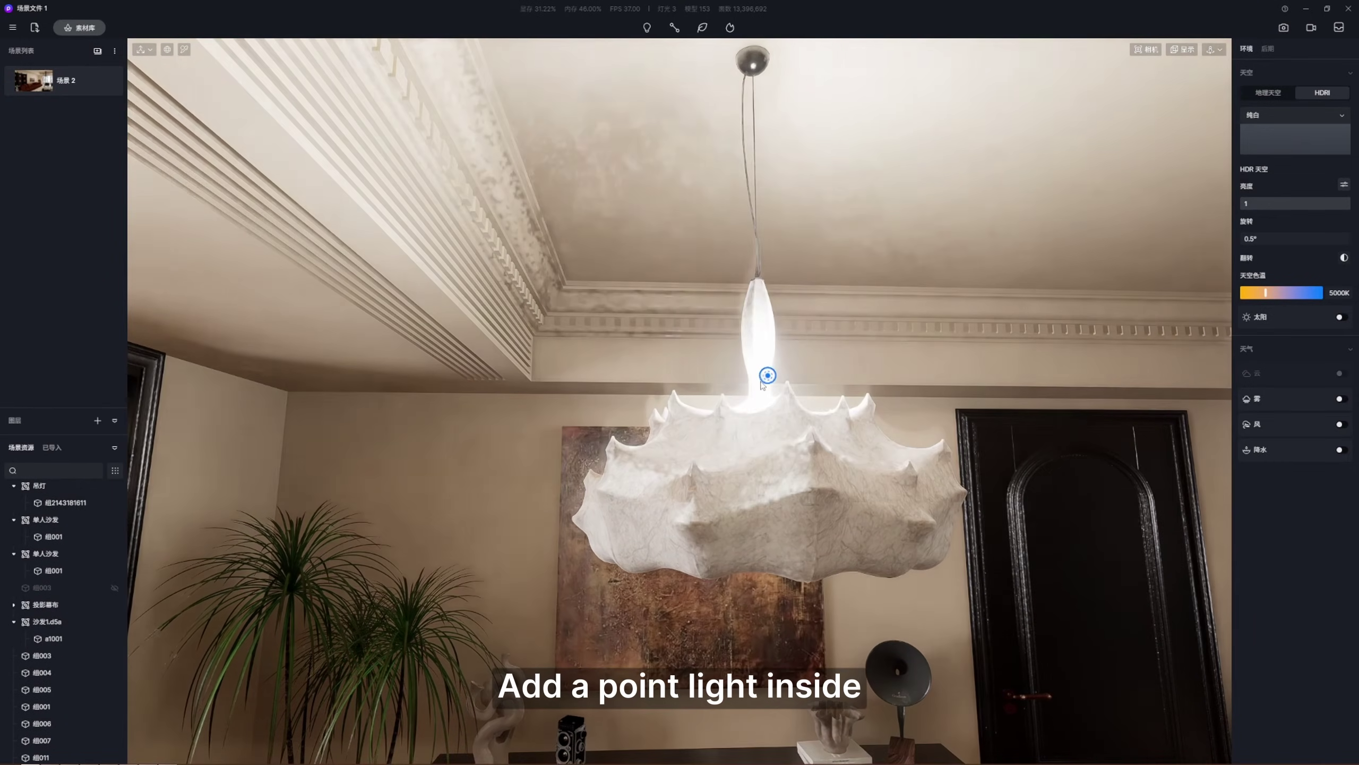
# Step: Place a 2500 K point light low inside the pendant lampshade with a small attenuation radius
pyautogui.click(761, 381)
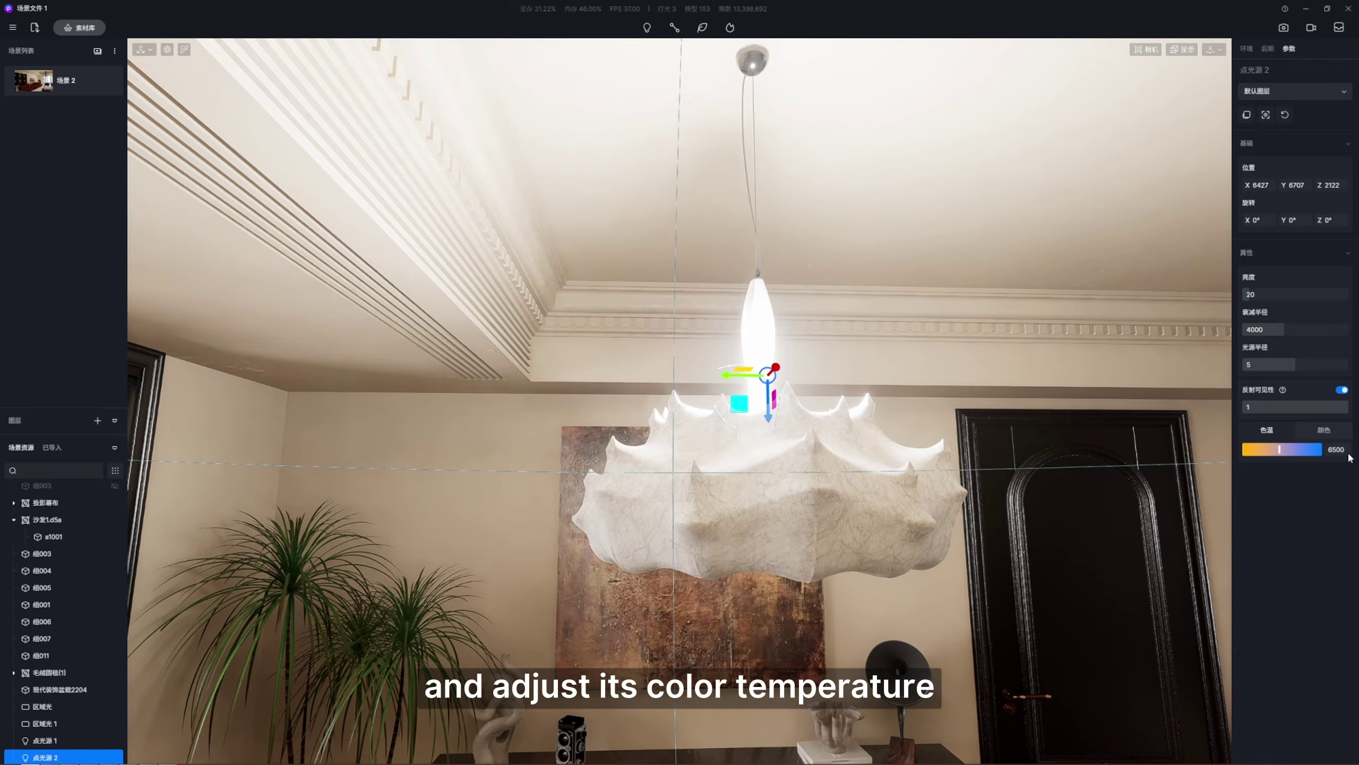
pyautogui.write('2500')
pyautogui.press('Return')
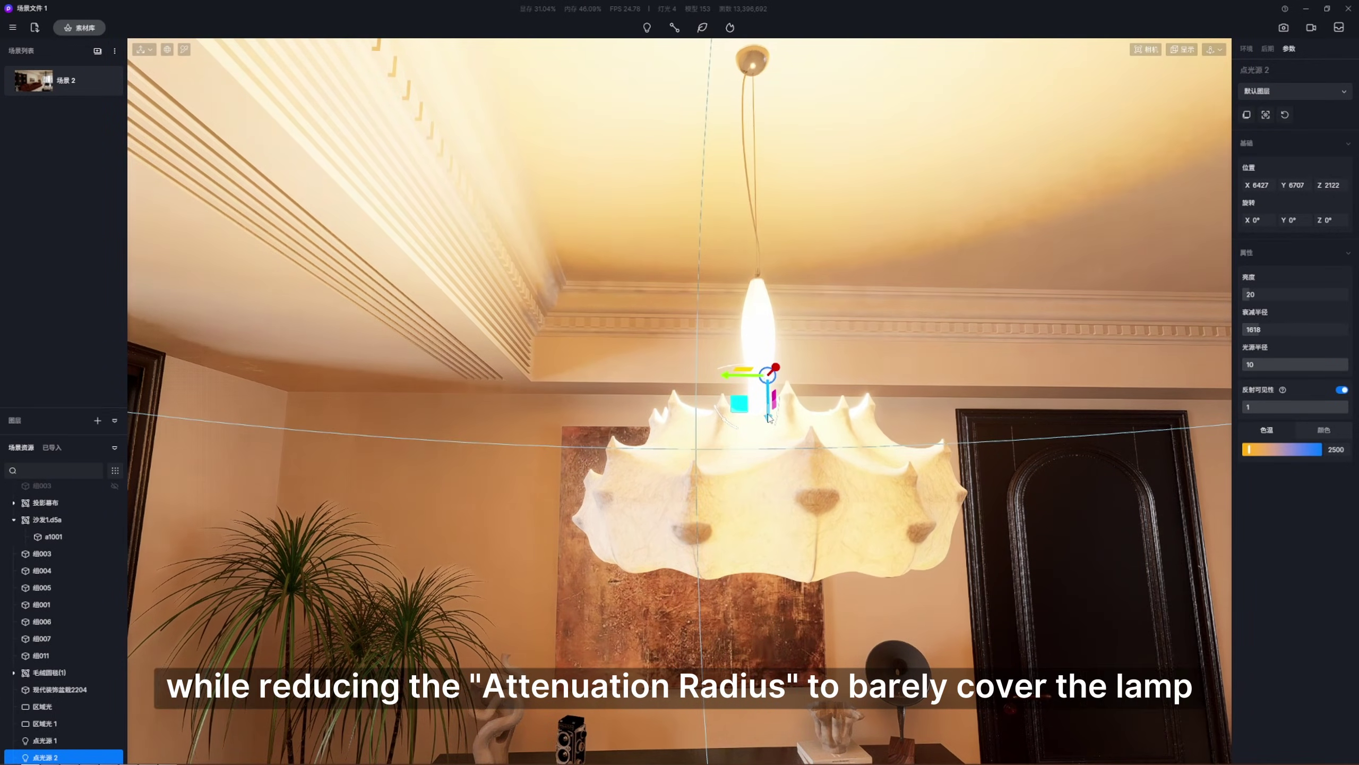
pyautogui.moveTo(769, 418); pyautogui.dragTo(770, 502)
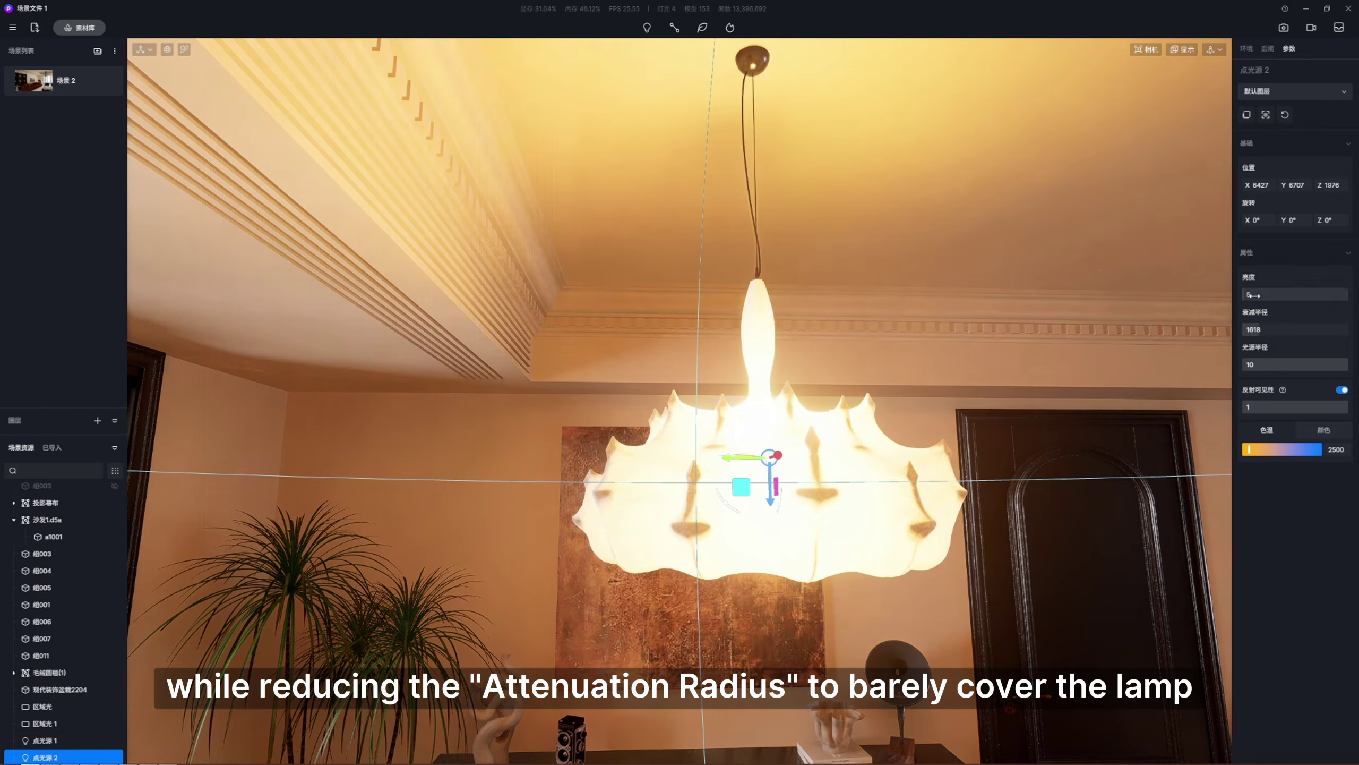
pyautogui.moveTo(1255, 329); pyautogui.dragTo(1243, 333)
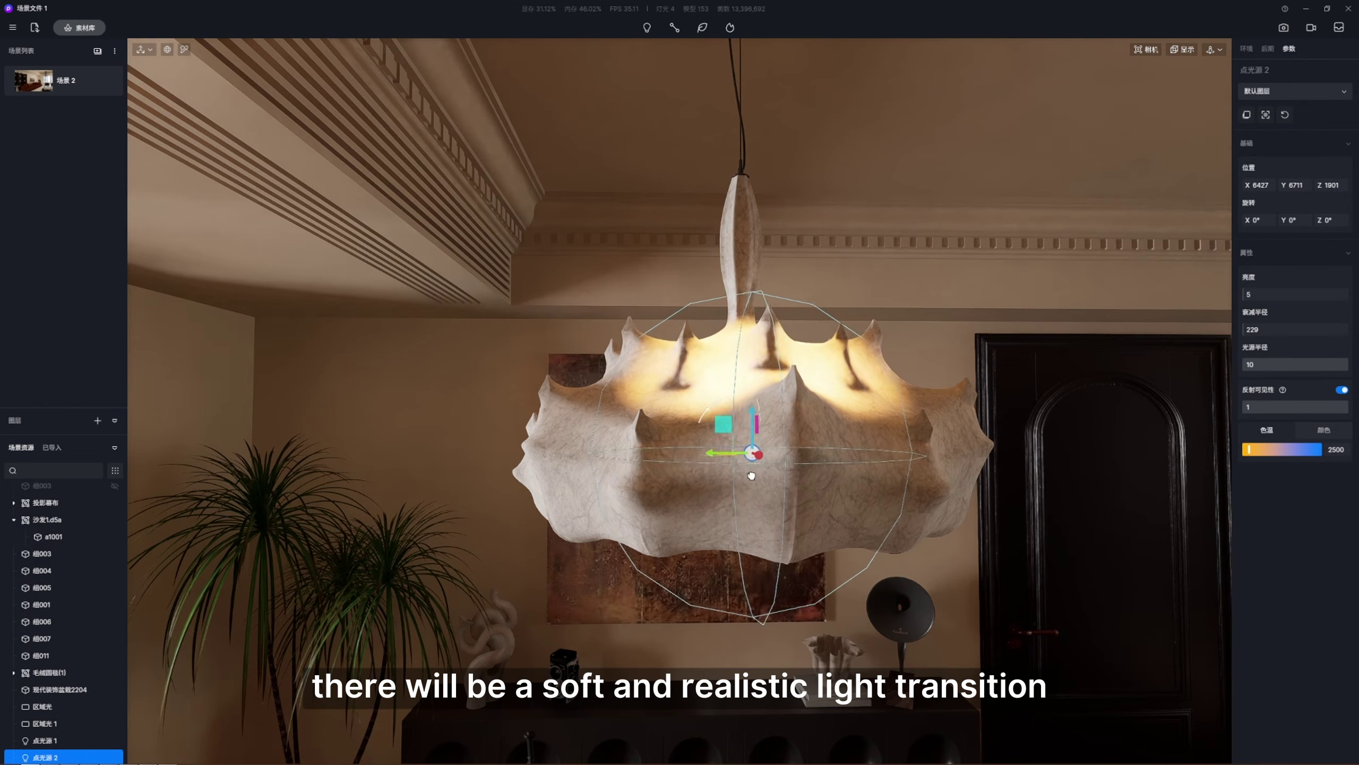
pyautogui.moveTo(751, 475); pyautogui.dragTo(753, 475)
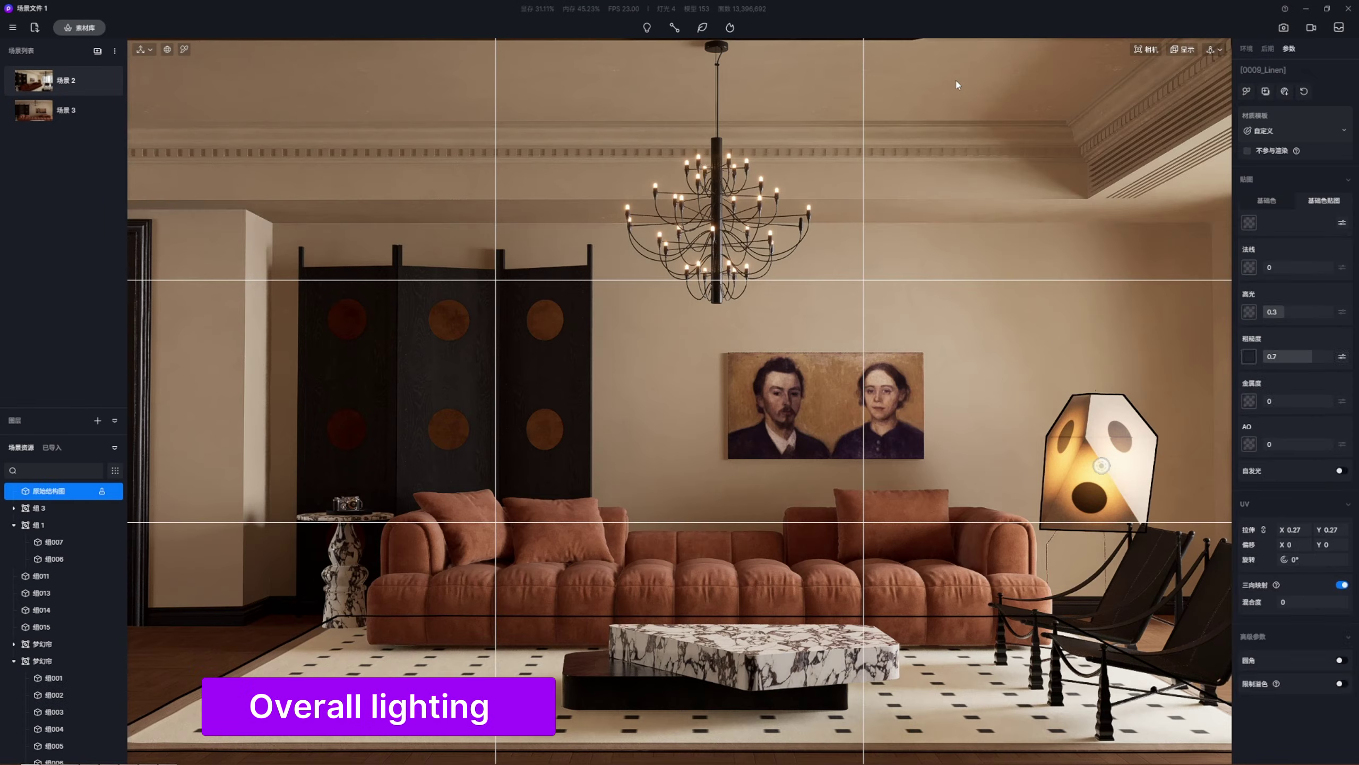
# Step: Open the still-image render settings for the living-room view
pyautogui.click(1283, 27)
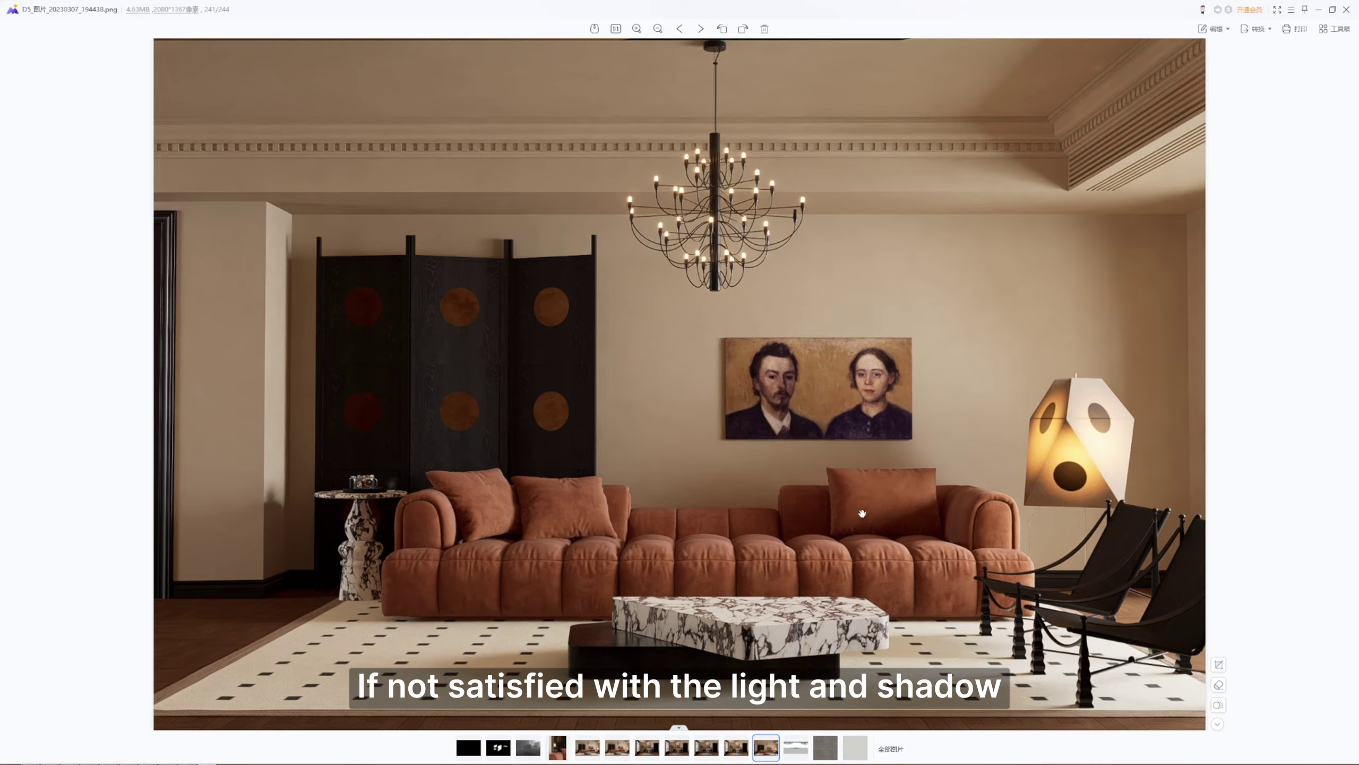
# Step: Zoom in and out on the rendered living-room PNG to check it
pyautogui.scroll(-2, 679, 398)
pyautogui.scroll(2, 679, 398)
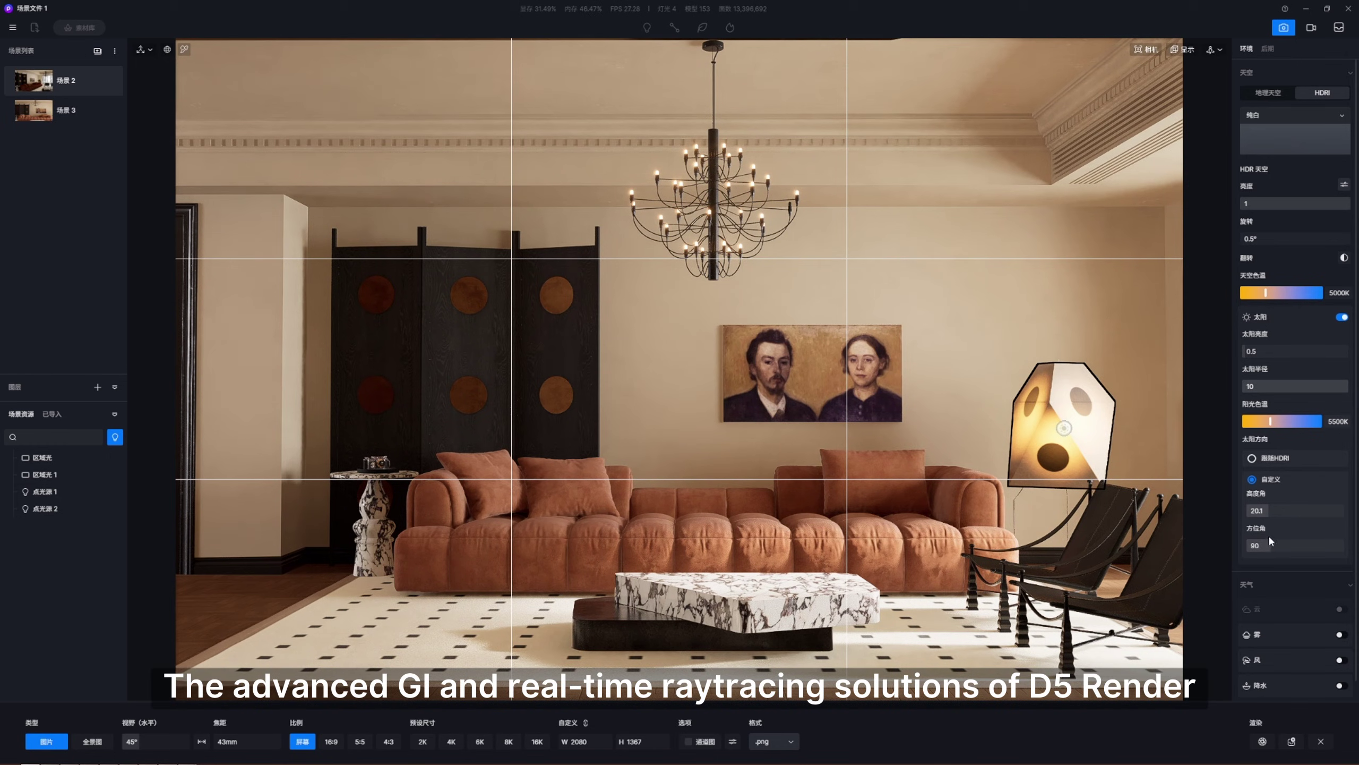
# Step: Turn the sun to azimuth 88 and lower its intensity to 0.1
pyautogui.moveTo(1267, 547); pyautogui.dragTo(1270, 547)
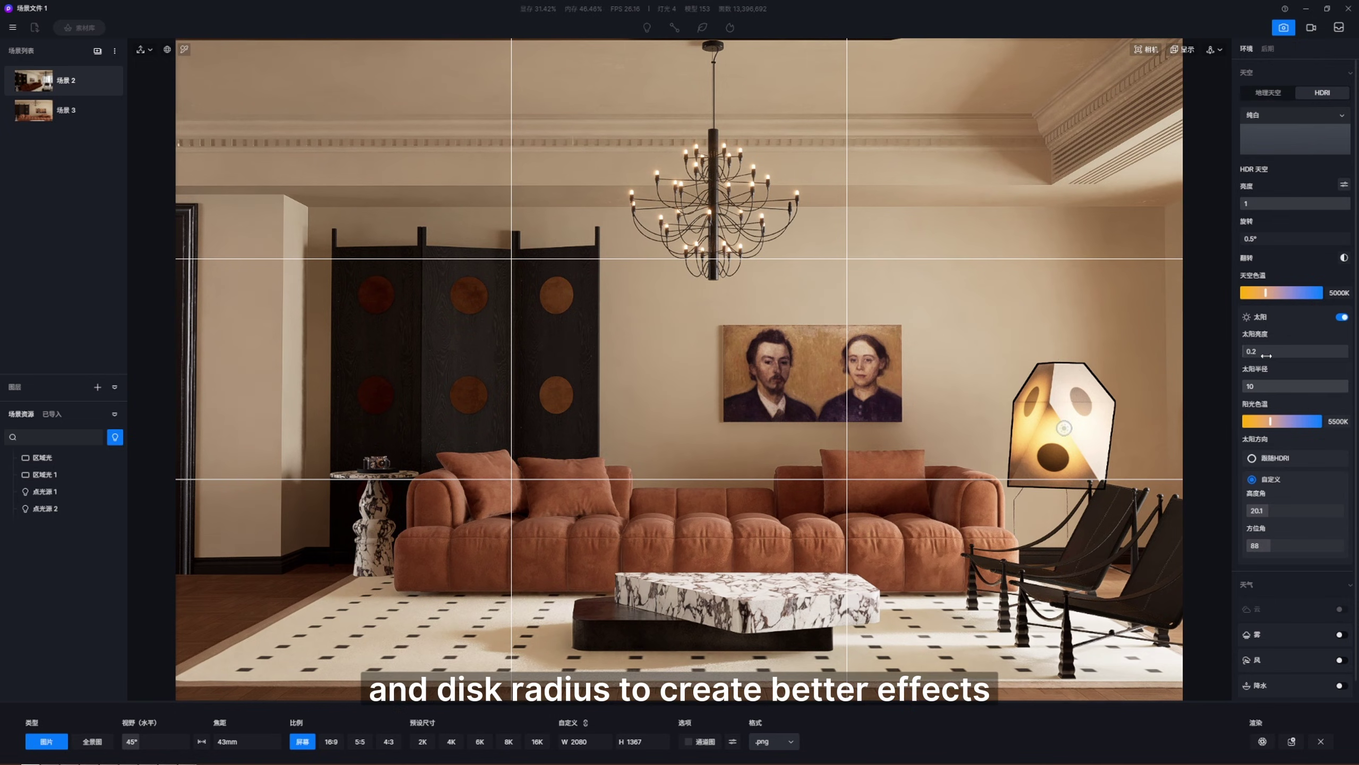
pyautogui.press('BackSpace')
pyautogui.press('BackSpace')
pyautogui.write('.1')
pyautogui.press('Return')
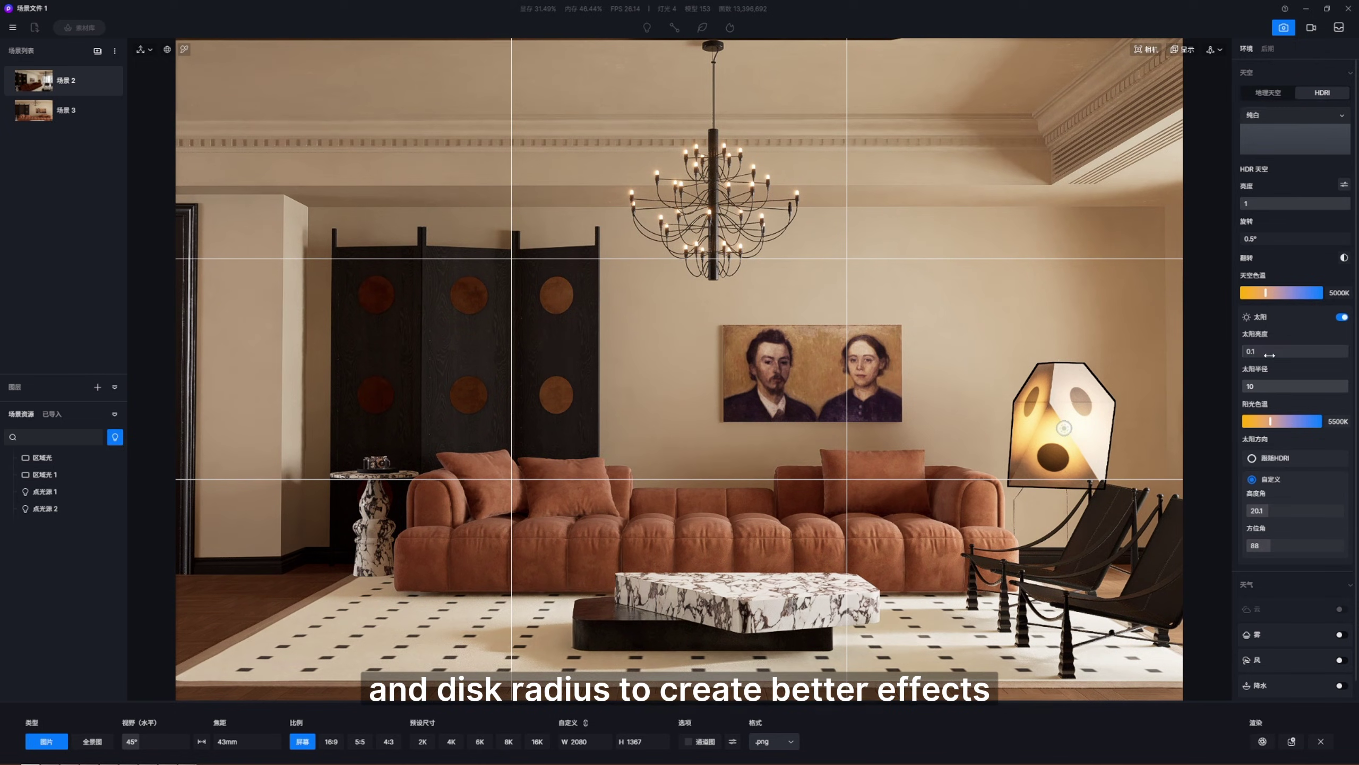